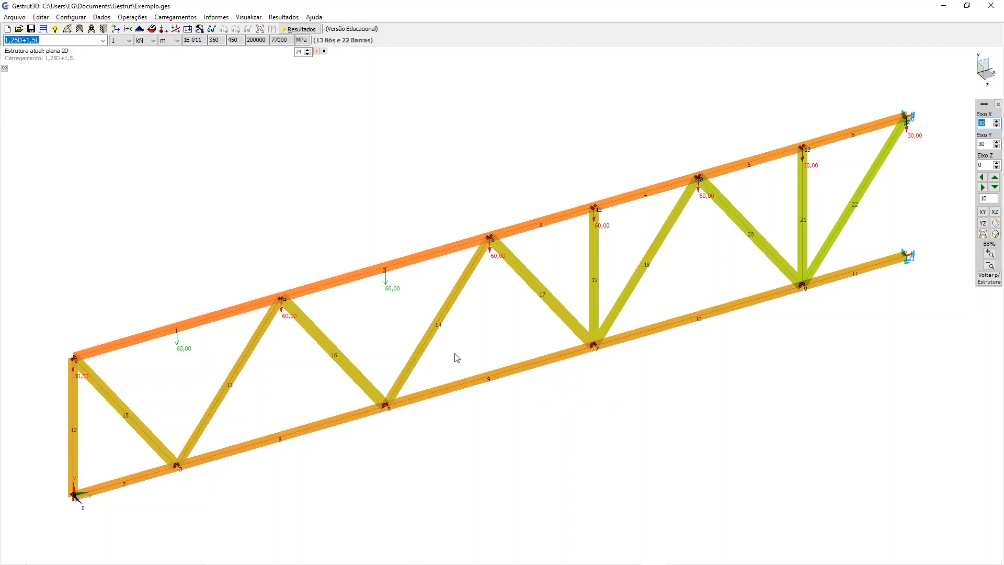
- Inspect the truss's node coordinates and its bar information drawing, and close both data windows
left_click(115, 30)
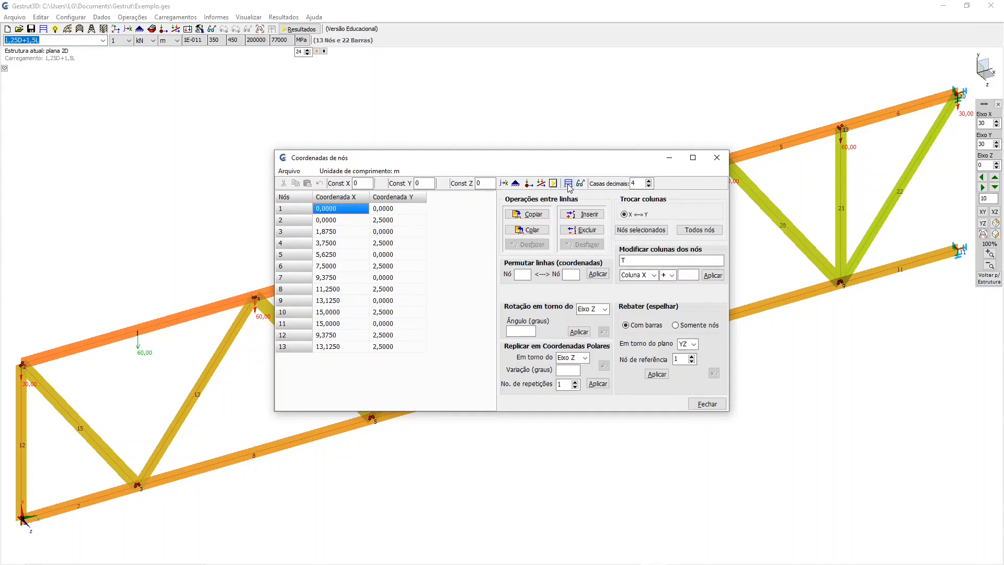
left_click(505, 184)
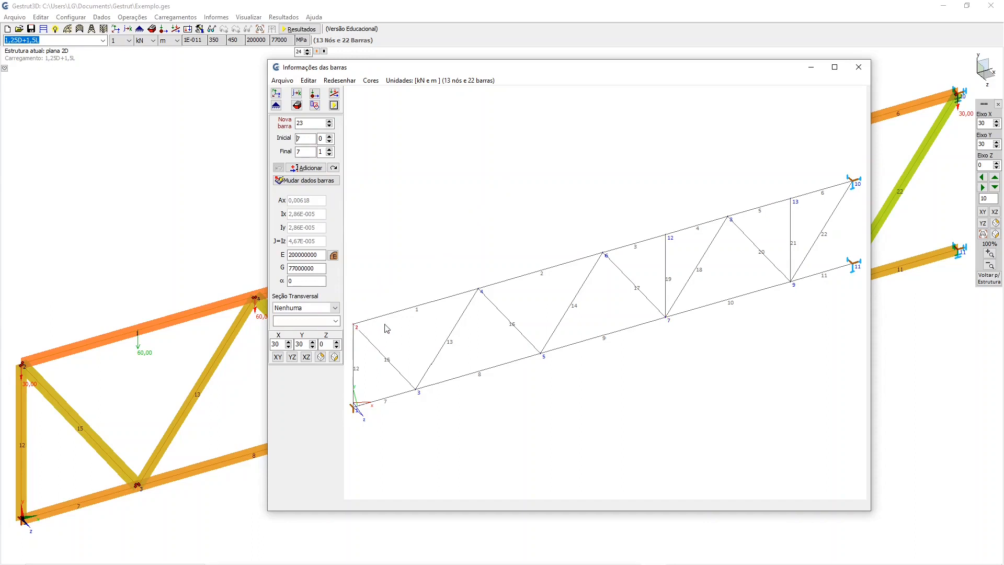
left_click_drag(394, 341, 477, 351)
left_click_drag(477, 350, 470, 346)
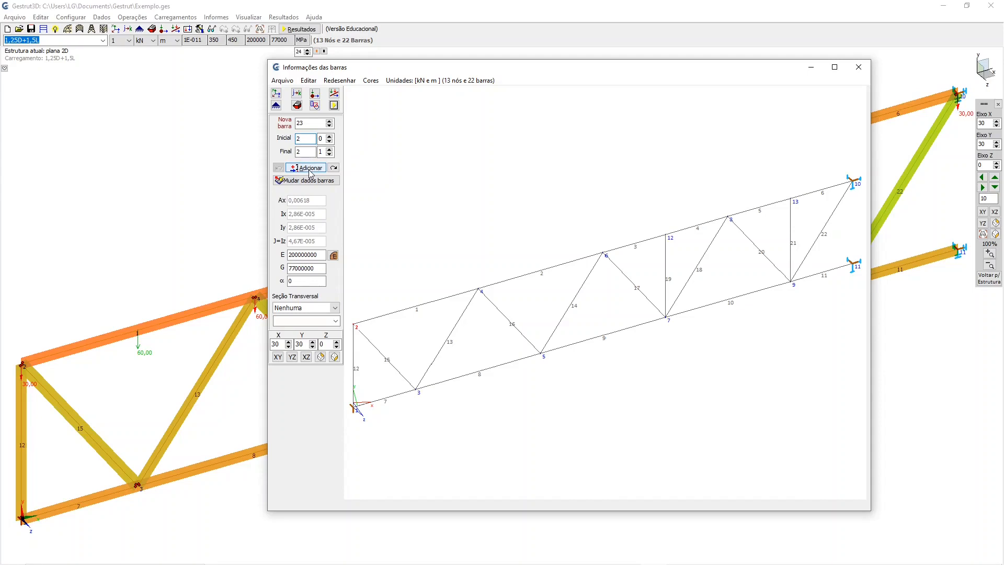
left_click(858, 73)
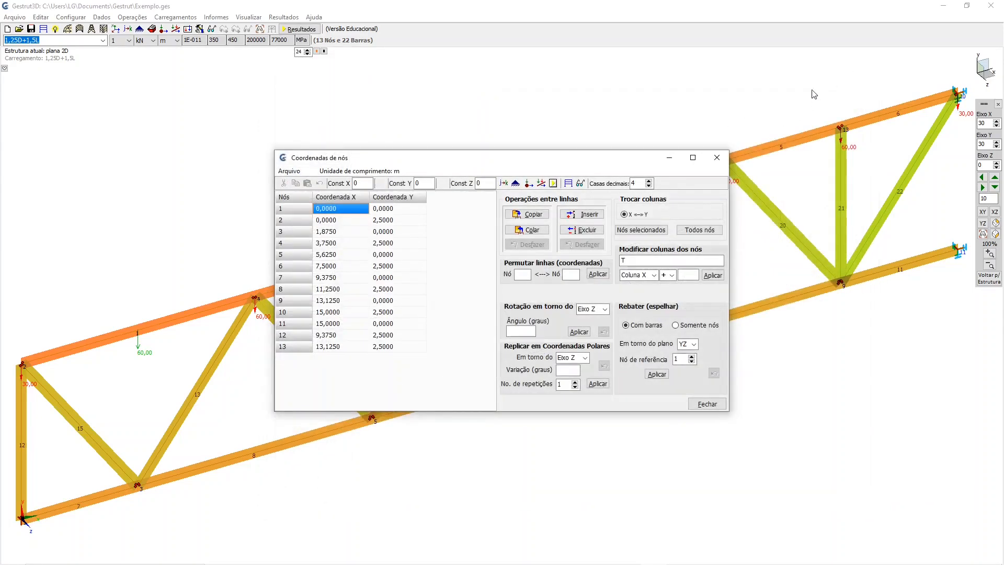
left_click(718, 159)
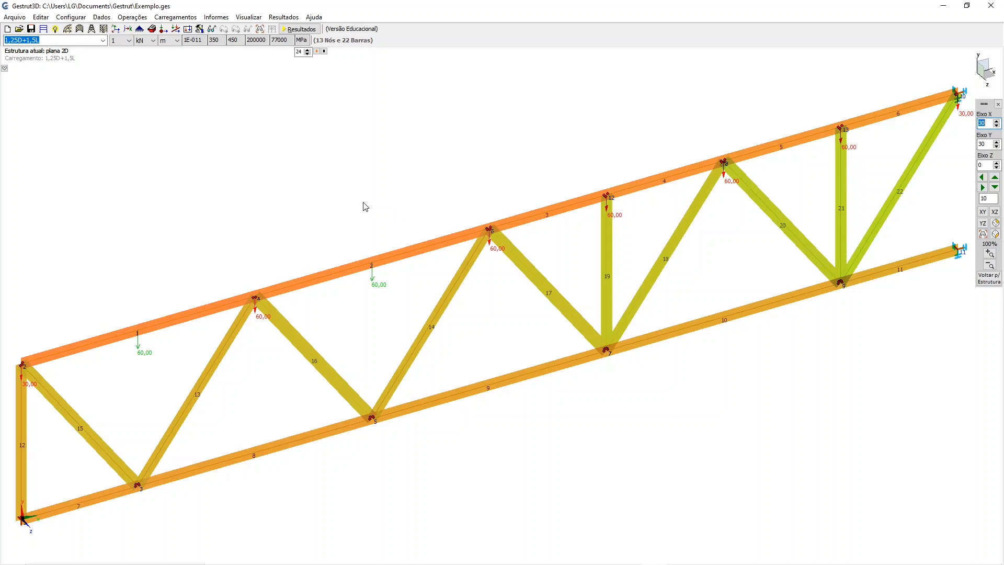
- Discard the truss changes and generate a reticulated dome with 8 sectors, 6 divisions, half-span 4000, shell radius 6000, pillars and ring beam
left_click(68, 30)
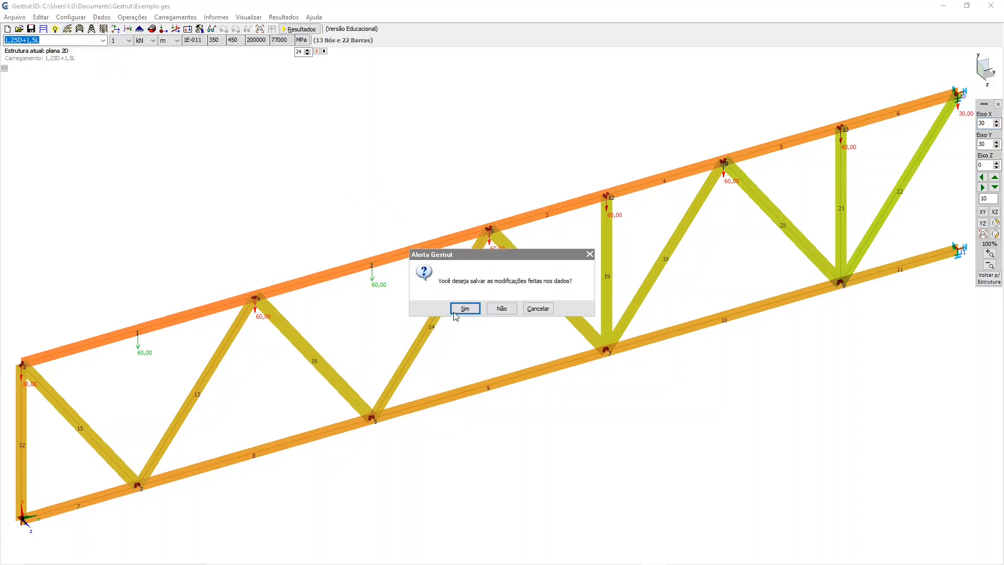
left_click(499, 308)
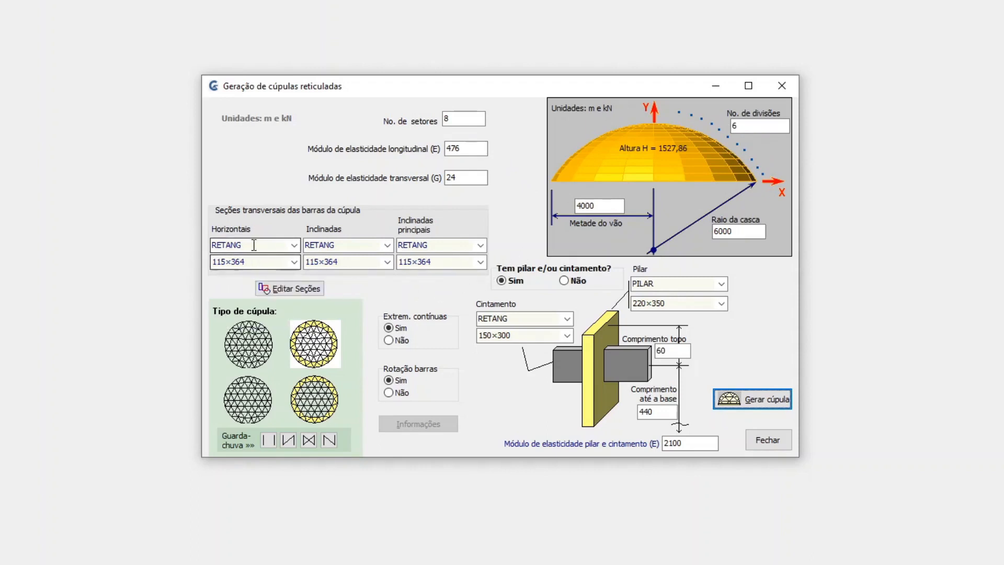
mouse_move(253, 258)
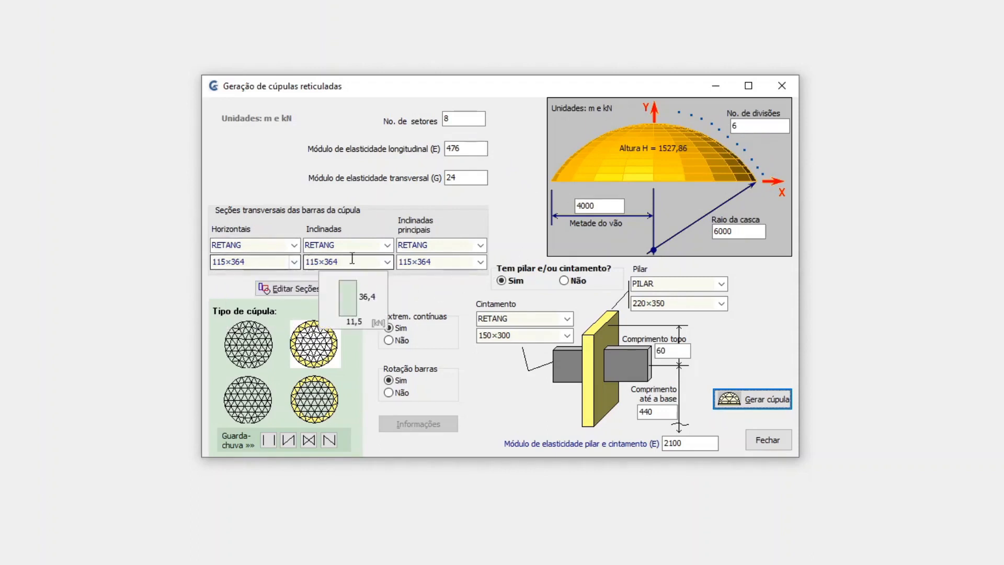
mouse_move(444, 262)
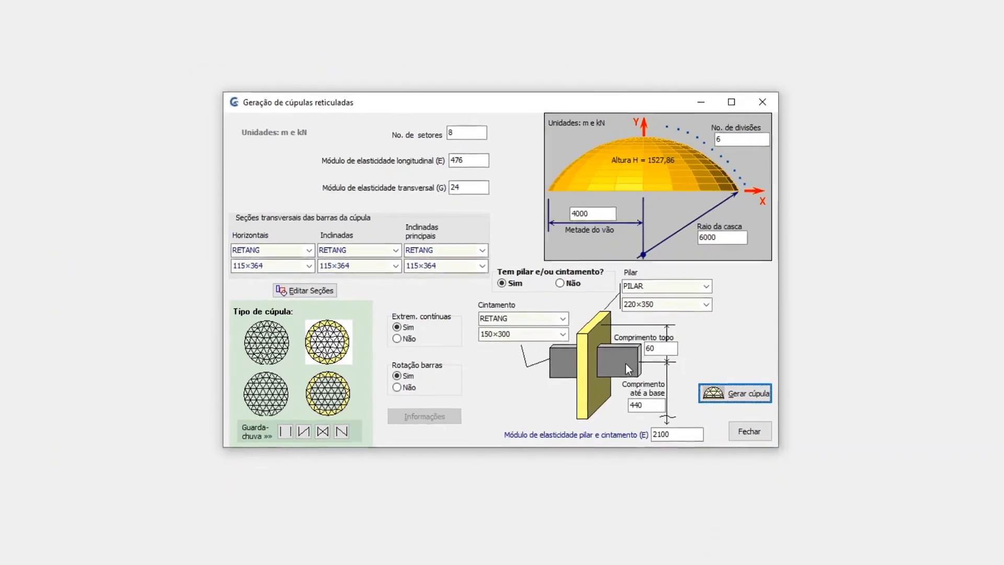
left_click(688, 378)
left_click(654, 406)
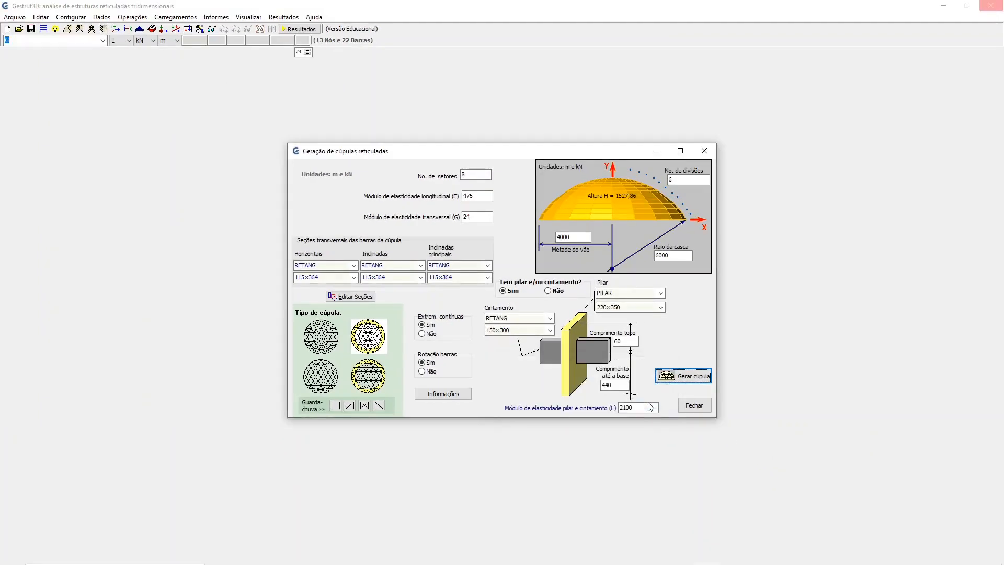
left_click(694, 407)
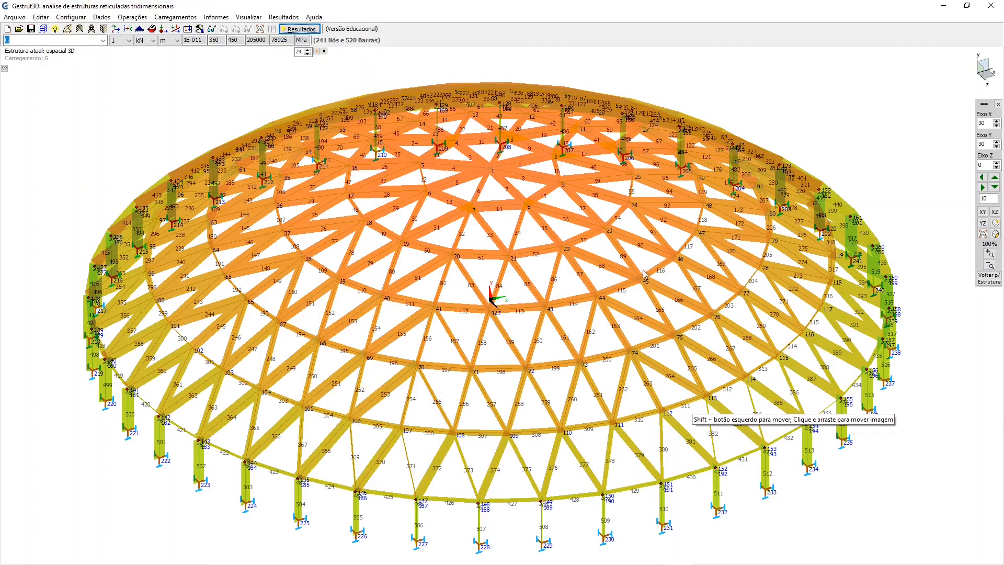
- Redraw the dome with nodes and bars shown without numbers
right_click(636, 228)
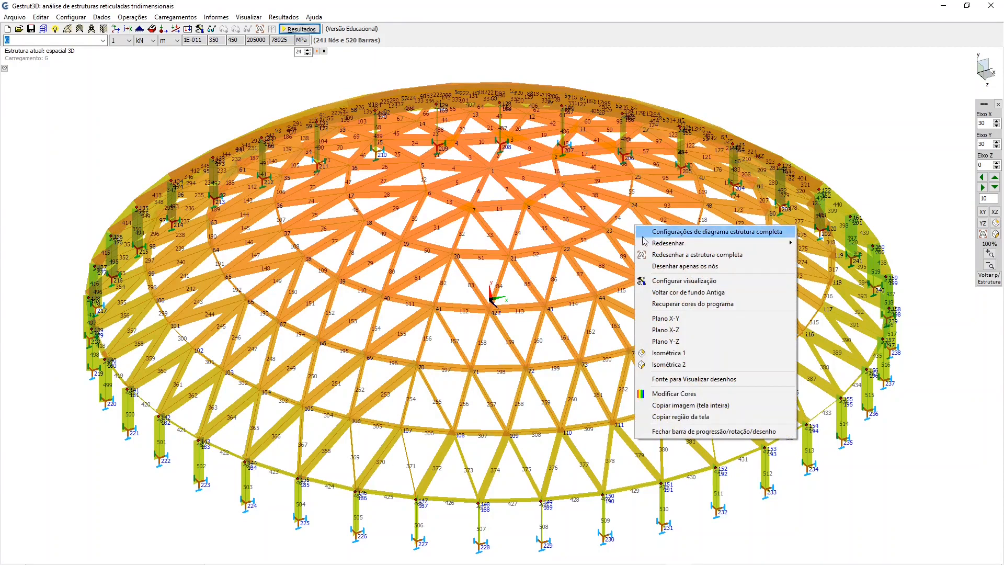
mouse_move(659, 247)
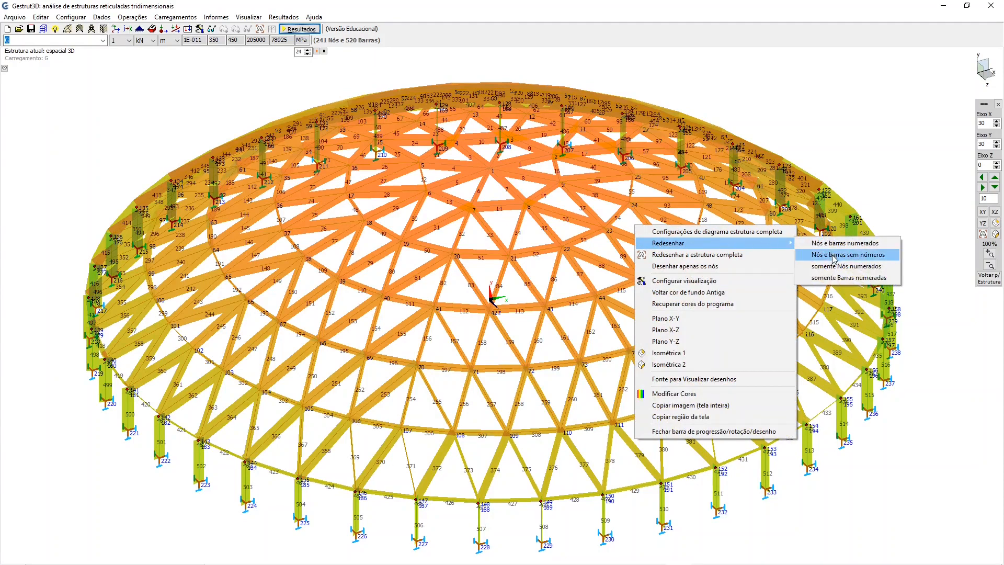
left_click(835, 256)
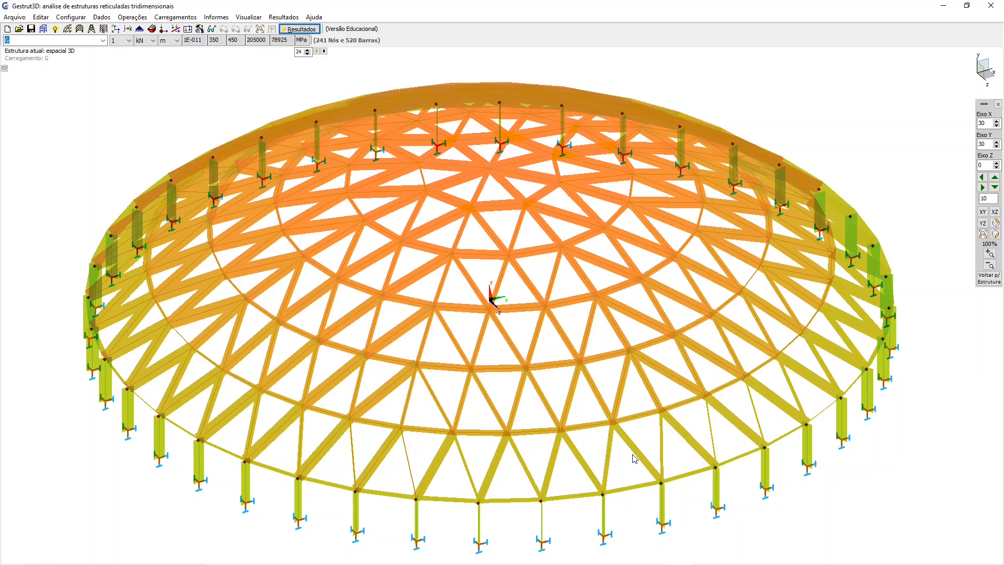
- Examine the dome rotated to 70° about Y and 16° about X, and in both isometric and the XY, XZ and YZ views
left_click(997, 145)
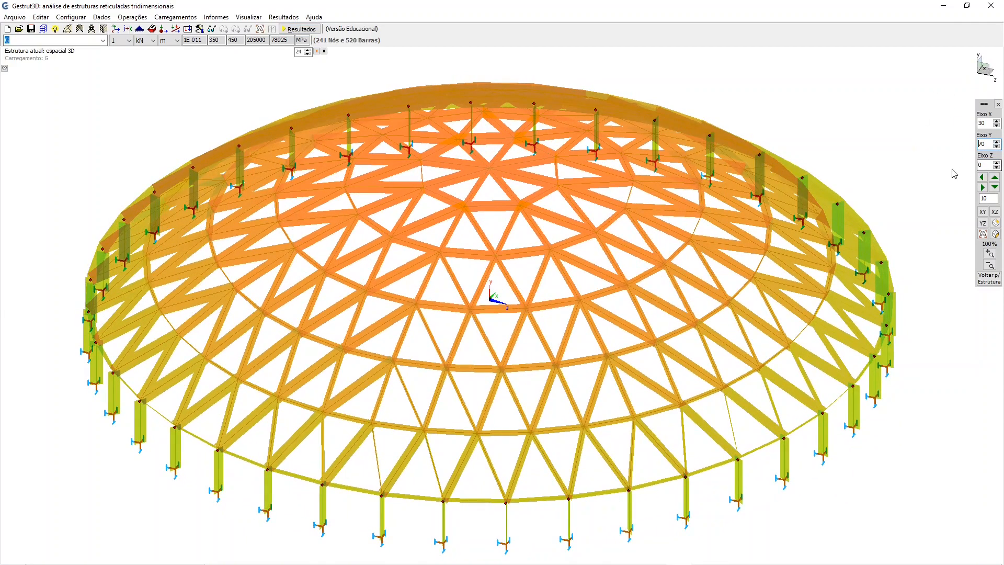
left_click(997, 126)
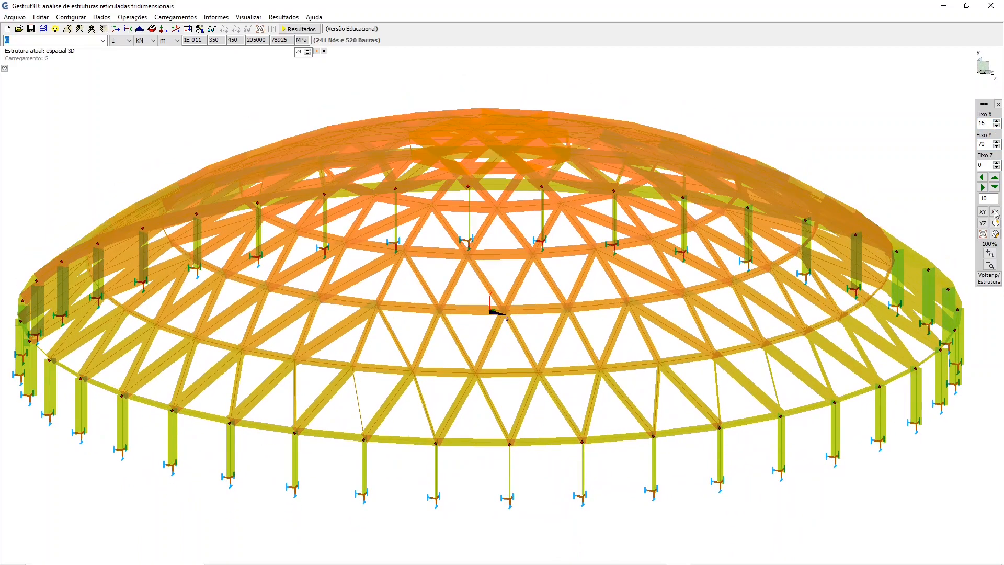
left_click(996, 224)
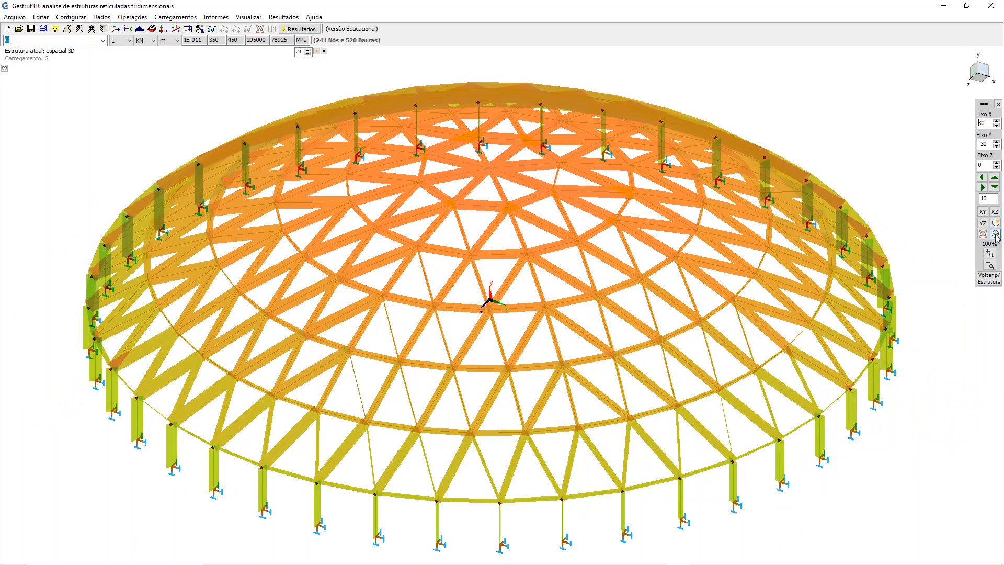
left_click(996, 235)
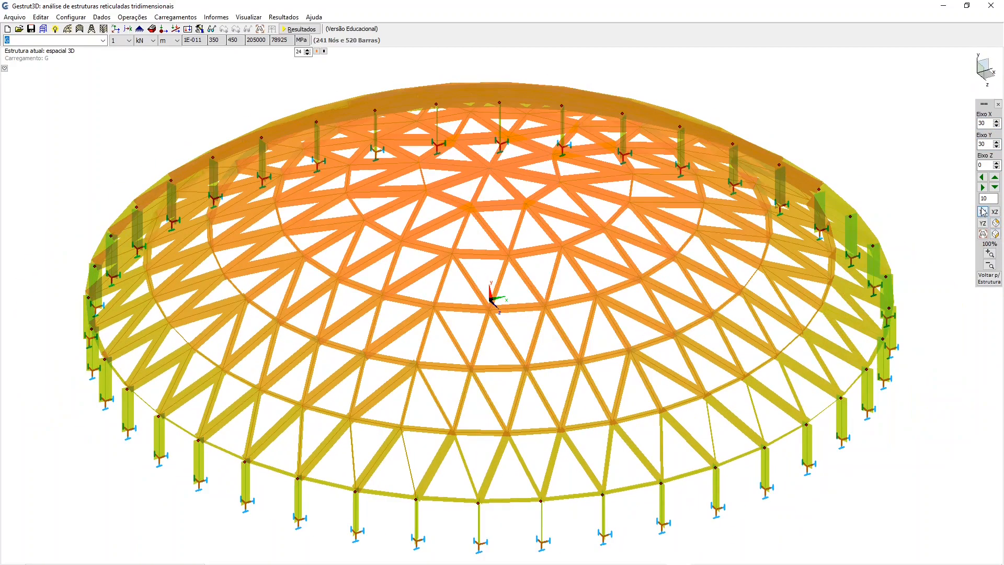
left_click(983, 212)
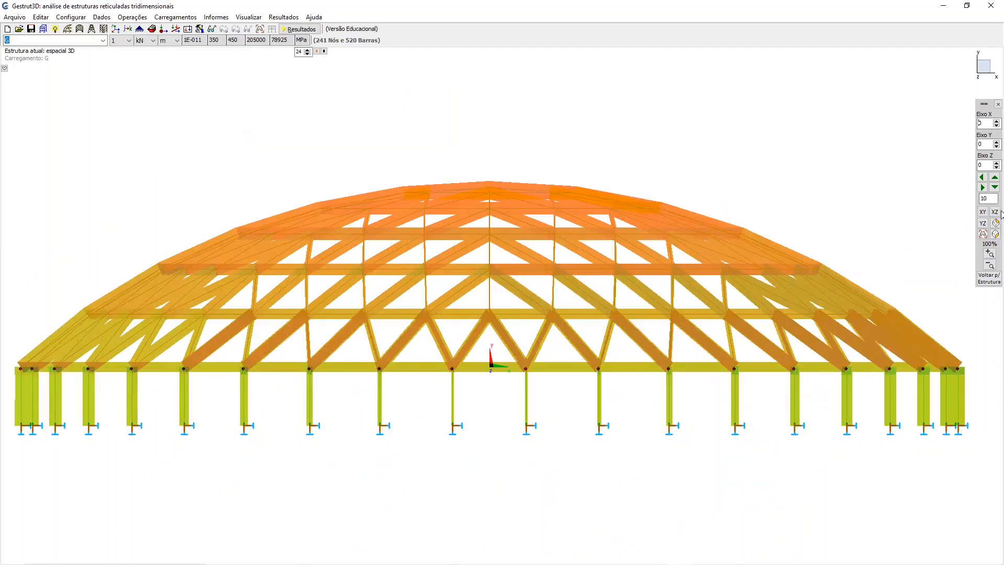
left_click(995, 212)
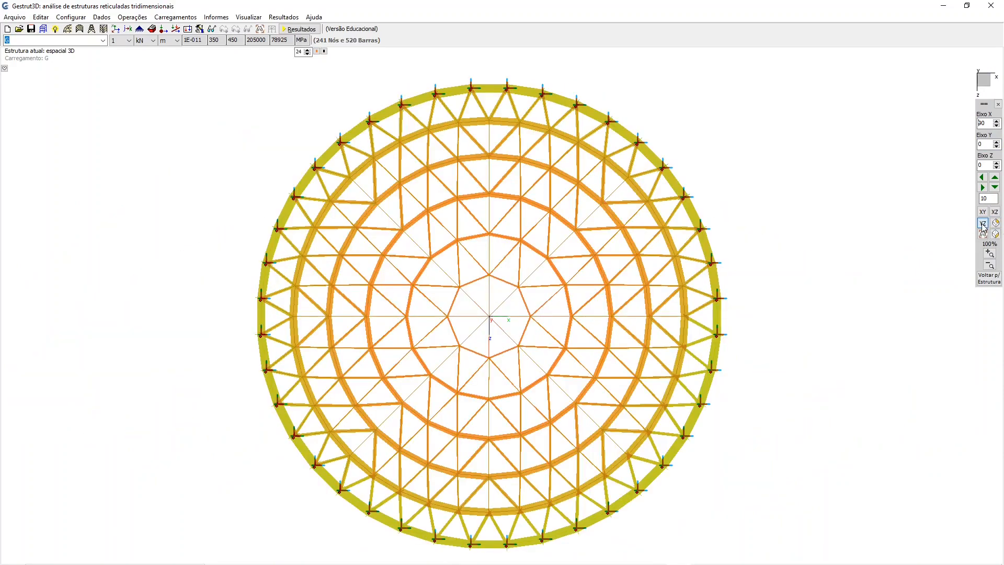
left_click(984, 223)
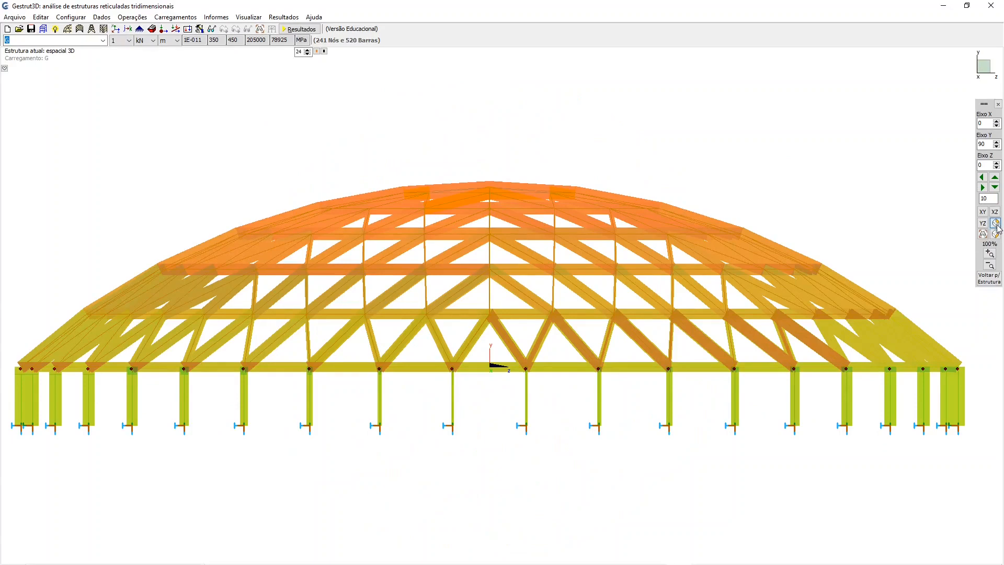
left_click(996, 225)
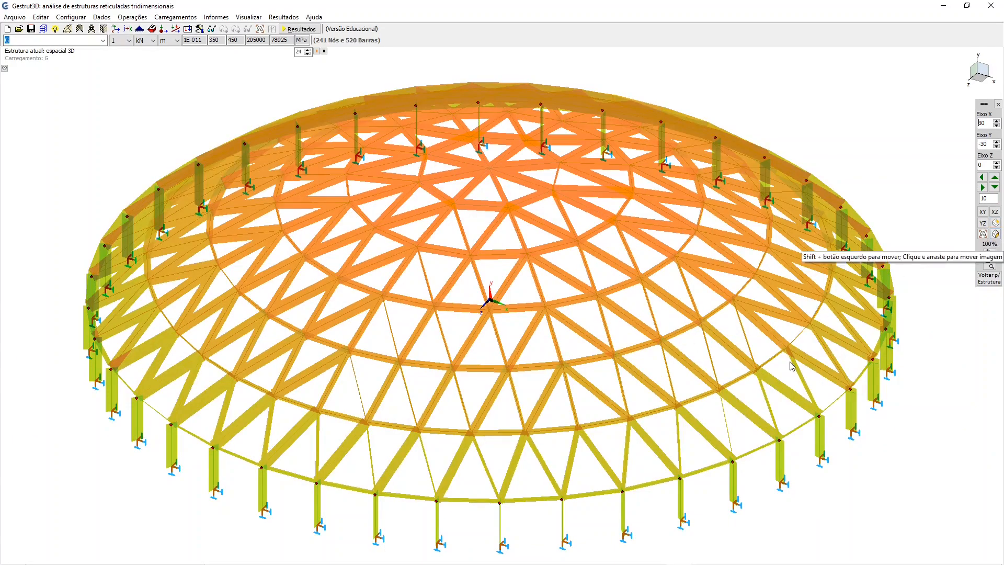
- Rotate and pan the dome freely, redraw it centred, and restore the isometric view at 30° about X and Y
left_click_drag(769, 368, 717, 358)
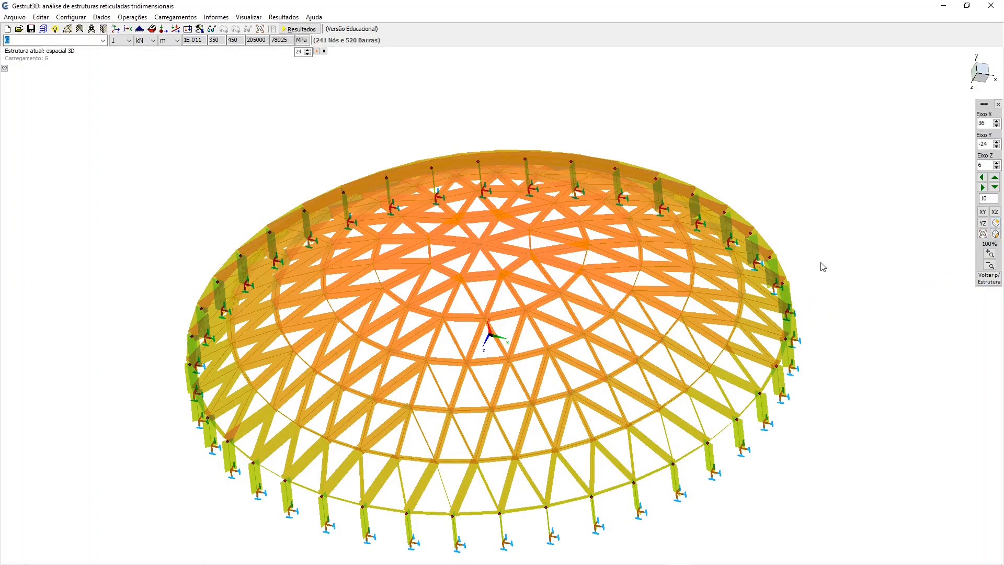
mouse_move(507, 283)
middle_mouse_down()
mouse_move(491, 282)
mouse_move(562, 333)
mouse_move(711, 370)
mouse_move(713, 341)
mouse_move(617, 332)
mouse_move(852, 284)
mouse_move(867, 335)
mouse_move(775, 358)
mouse_move(459, 253)
mouse_move(514, 266)
middle_mouse_up()
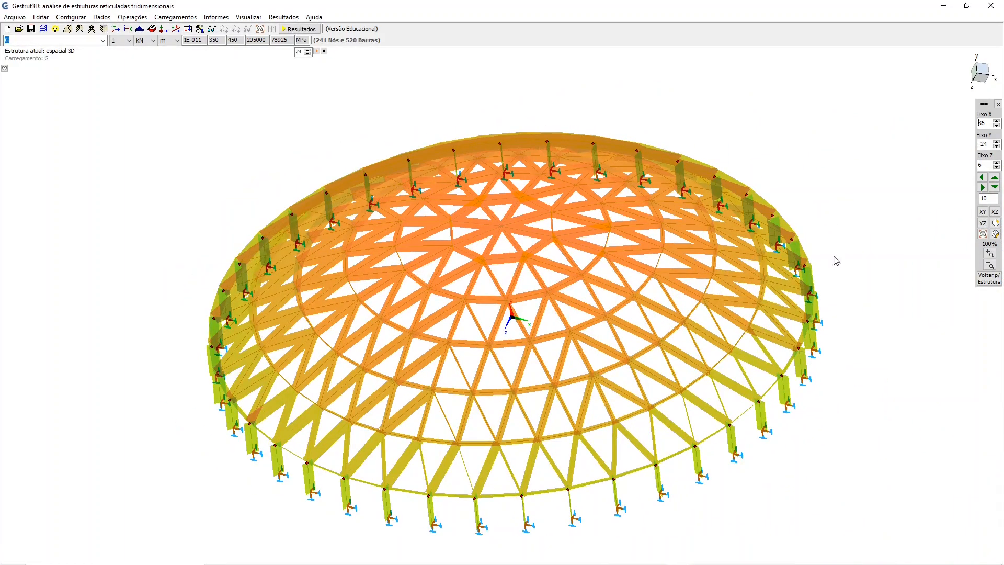
left_click(982, 233)
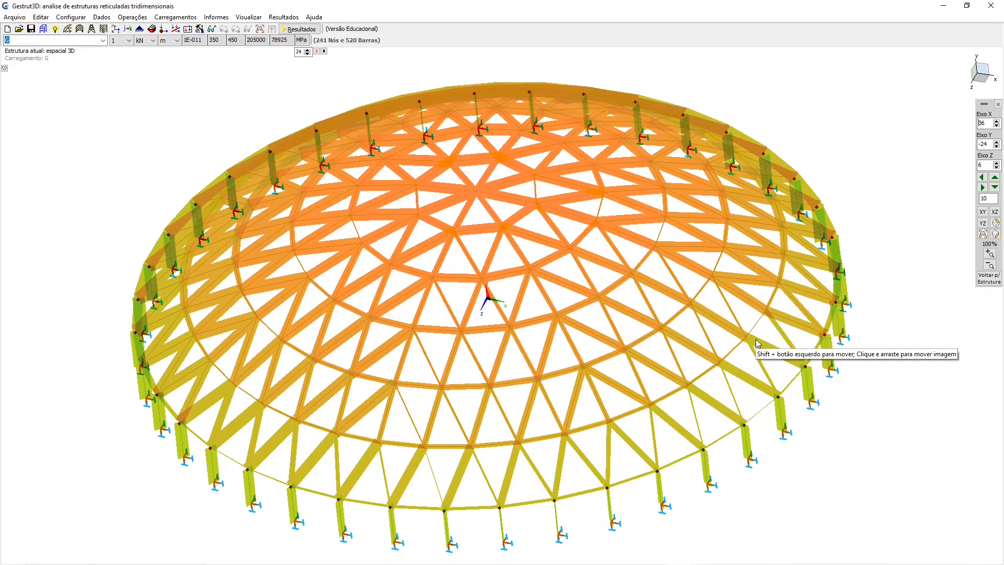
left_click(996, 234)
left_click(995, 226)
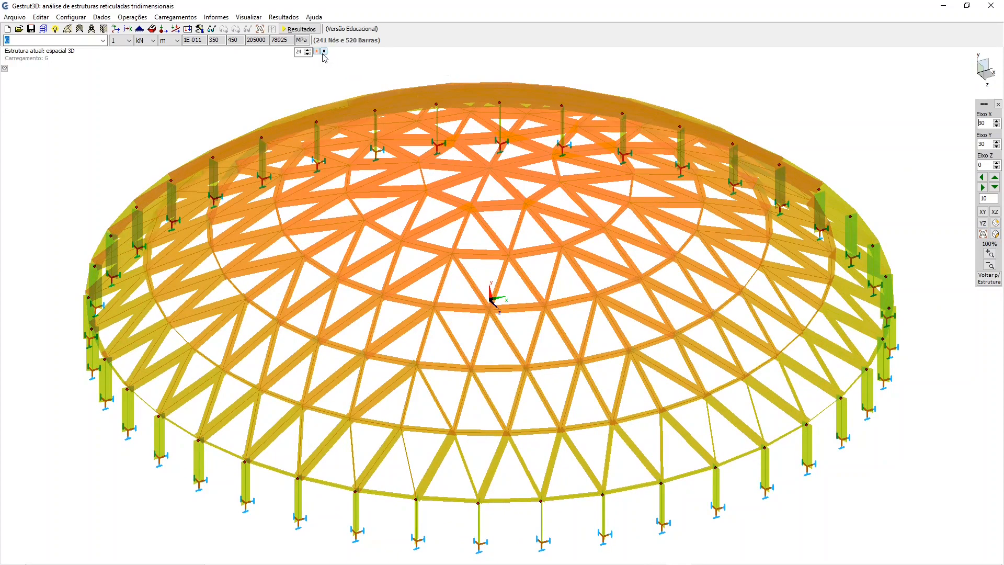
- Show the dome as lines, try a thinner structure line, reset the line thickness to 3, and return to the solid bar display
left_click(325, 51)
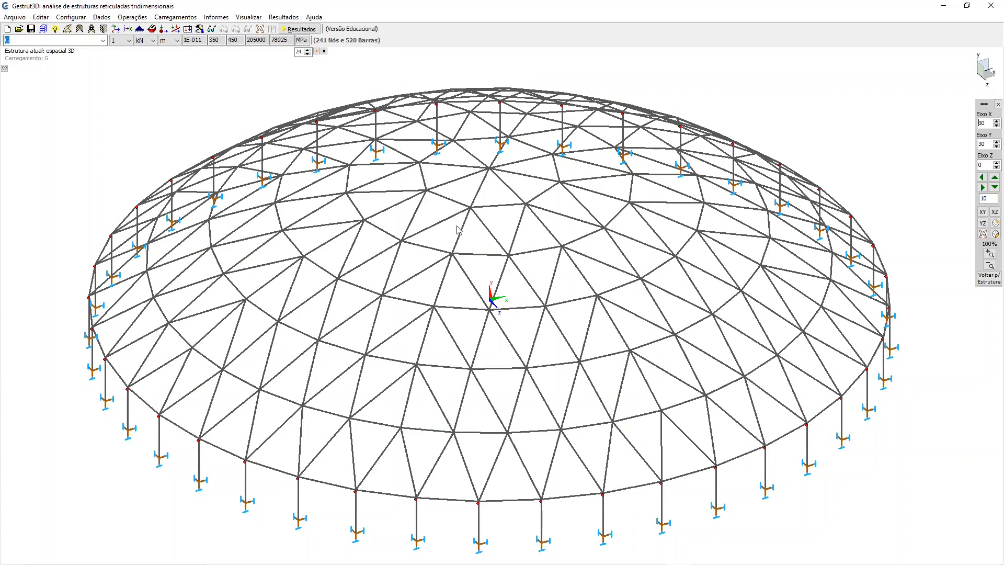
double_click(320, 151)
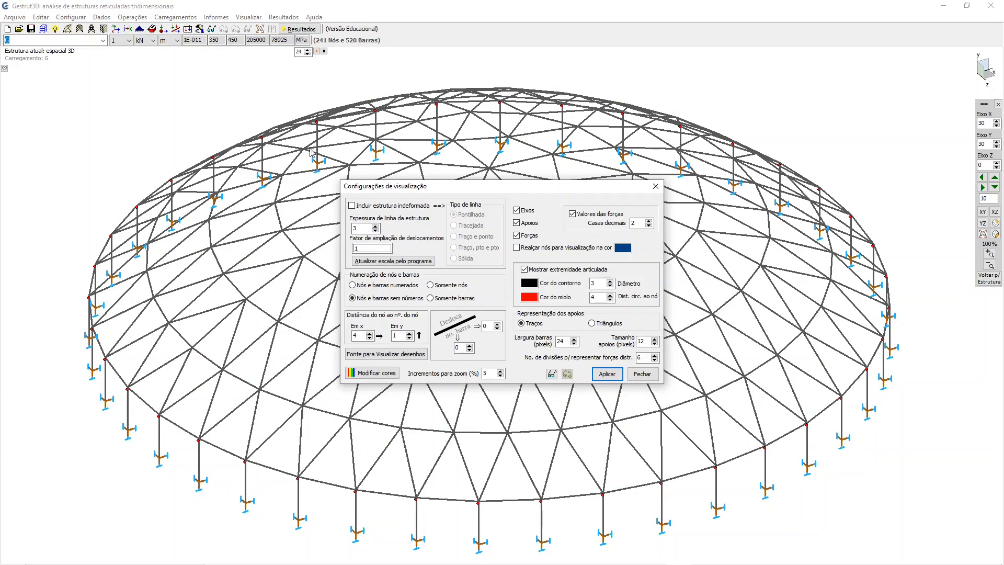
double_click(375, 230)
left_click(607, 374)
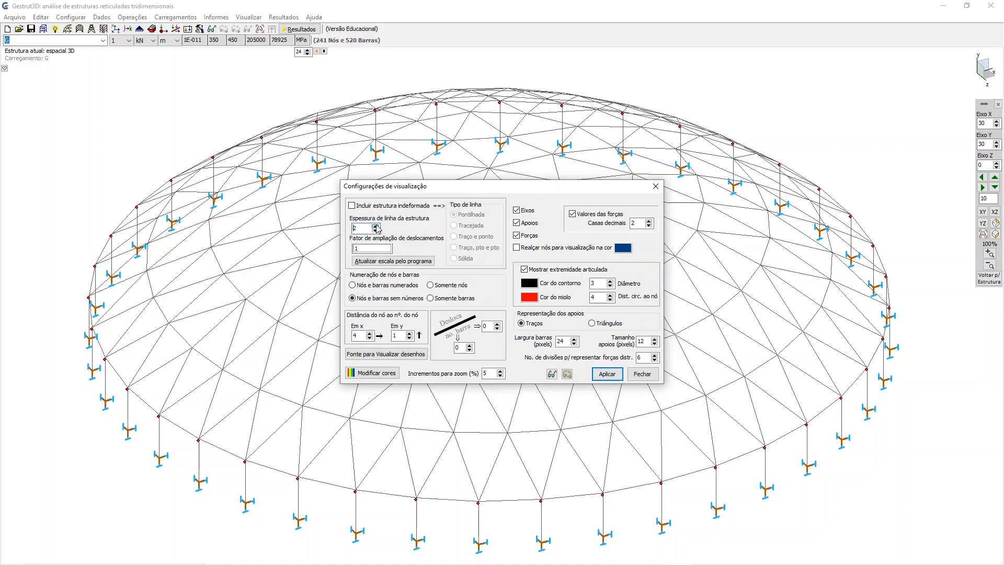
left_click(607, 375)
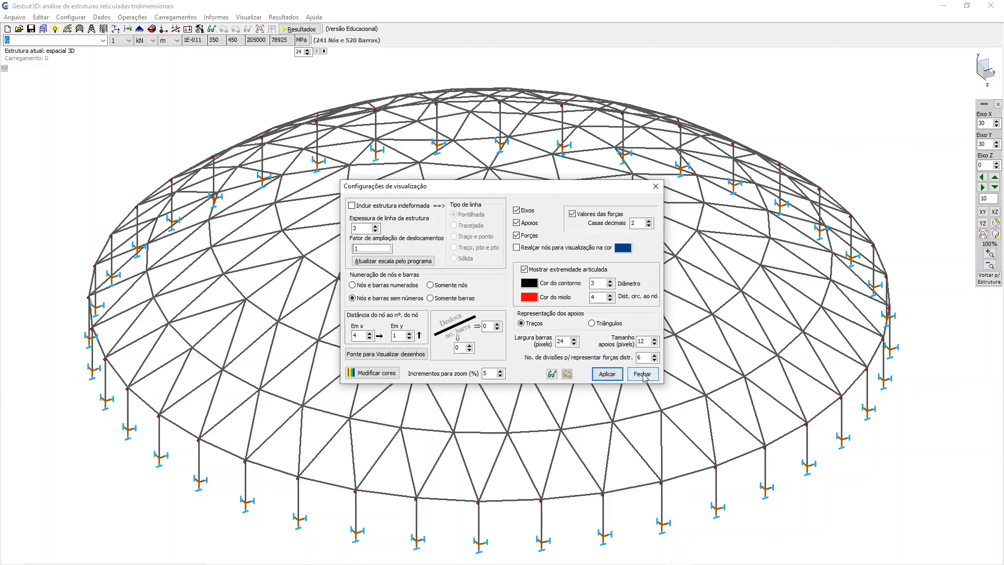
left_click(642, 374)
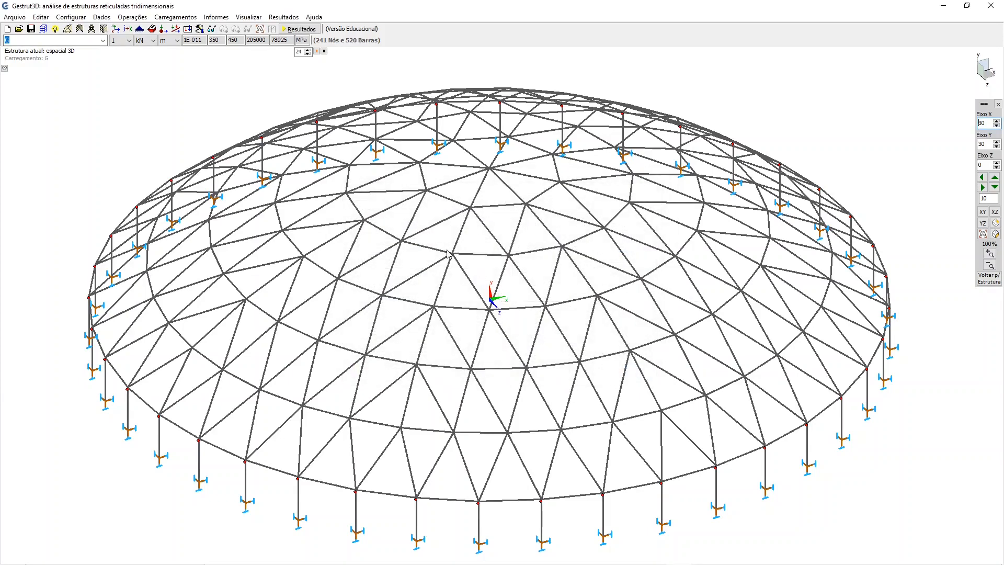
left_click(317, 51)
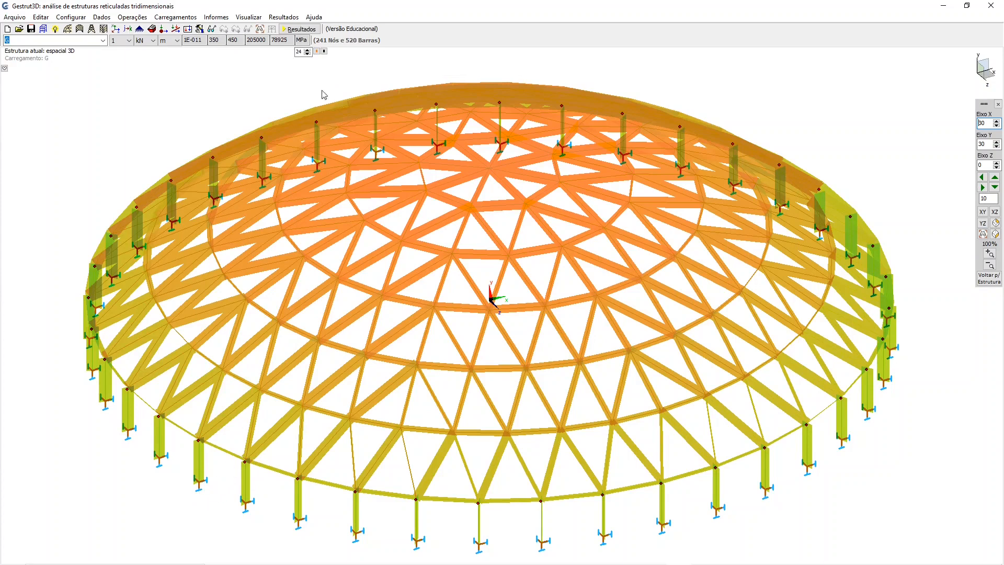
- Try a displayed bar width of 11 pixels on the dome and set it to 20
left_click(308, 53)
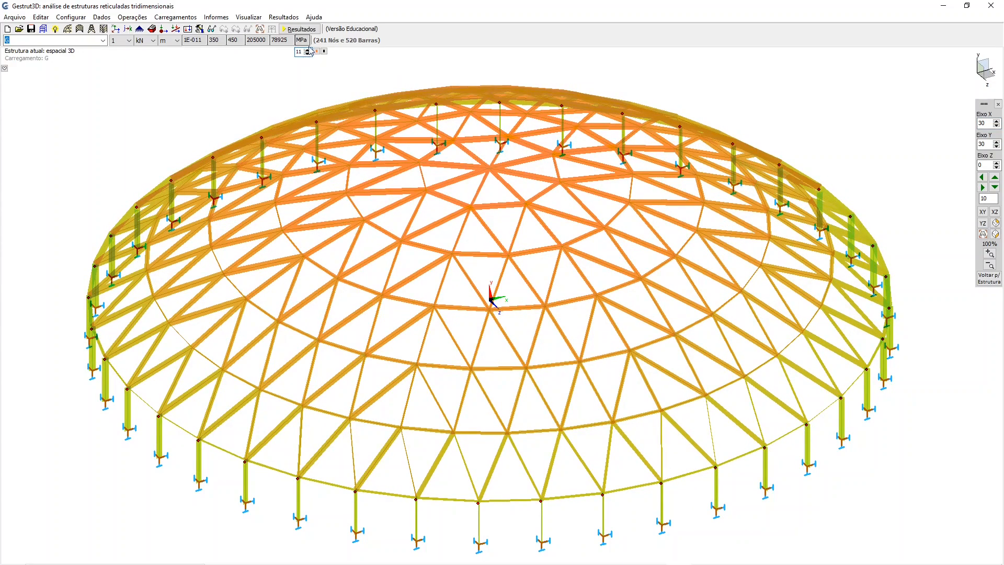
left_click(308, 51)
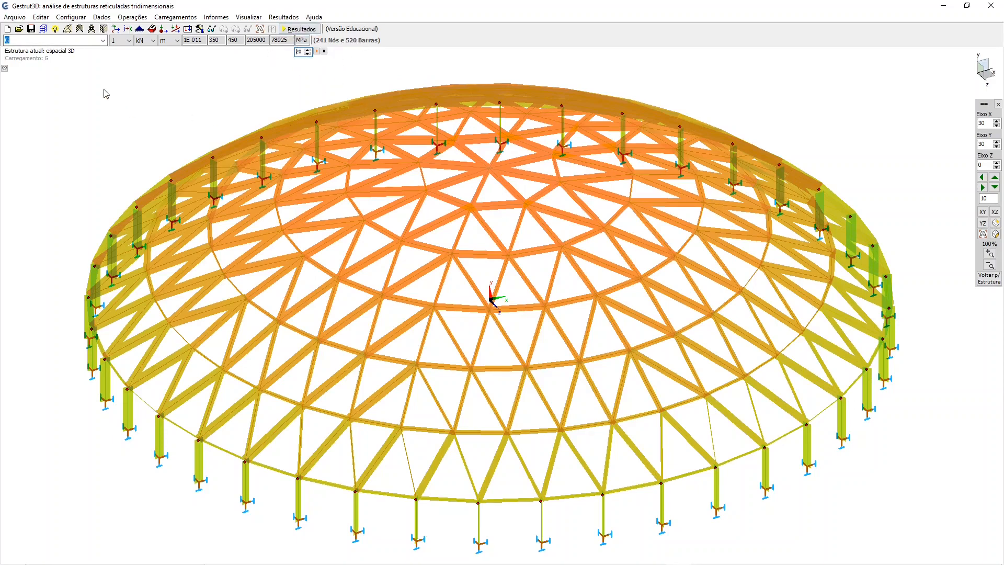
- Start the lamellar structure generator without saving the dome, and generate a circular-axis lamellar roof with an arc radius of 1500
left_click(80, 30)
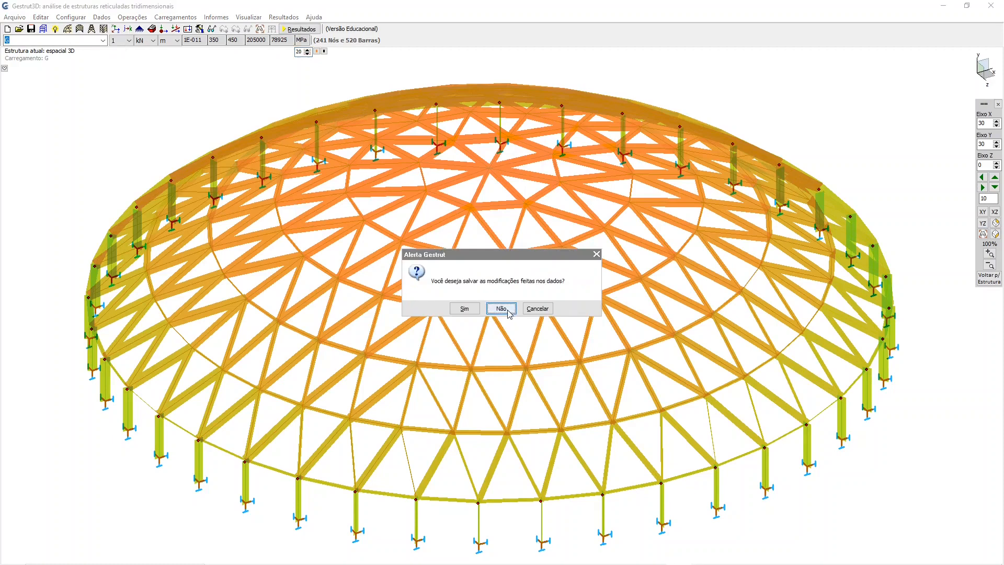
left_click(506, 310)
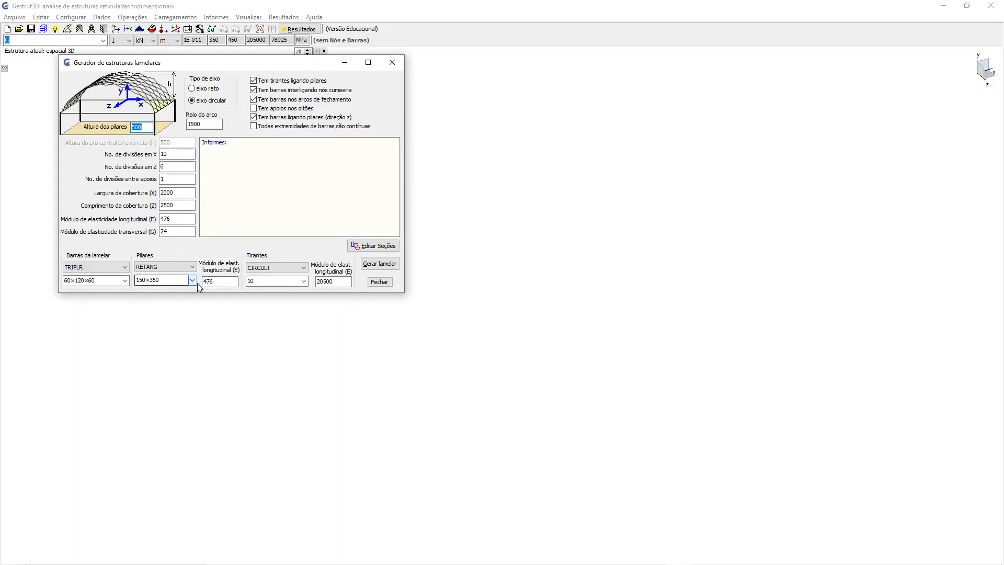
left_click(386, 267)
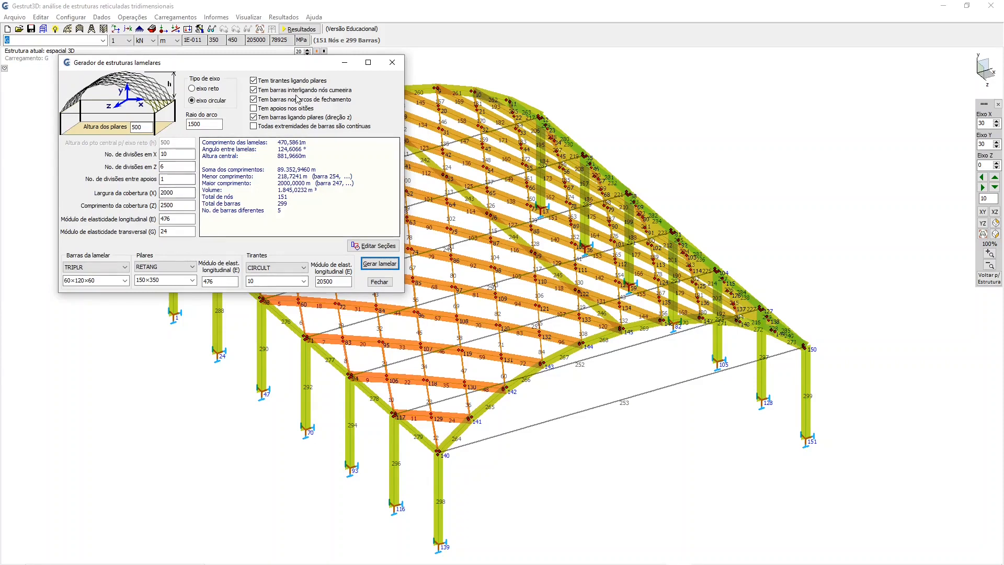
left_click(259, 193)
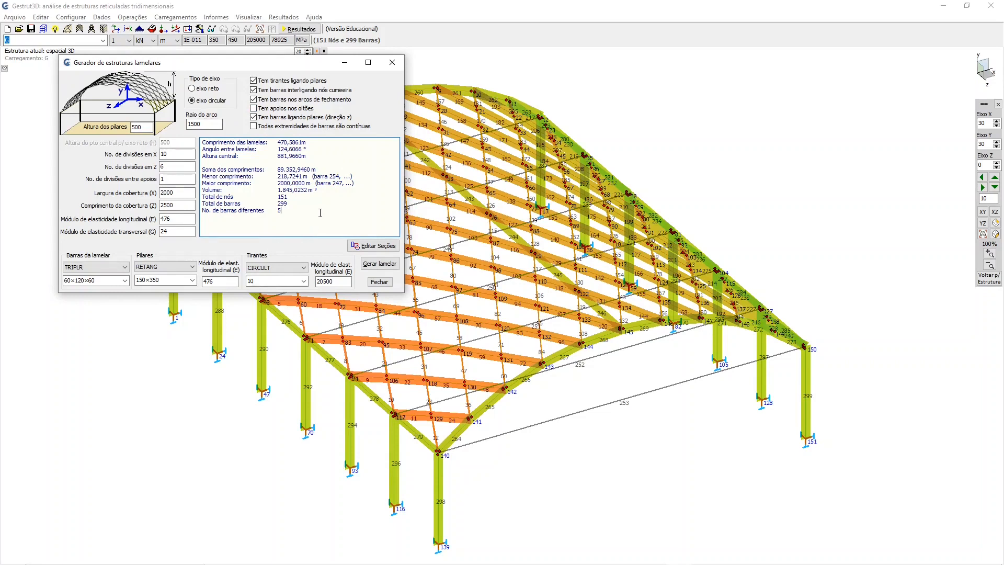
left_click(380, 281)
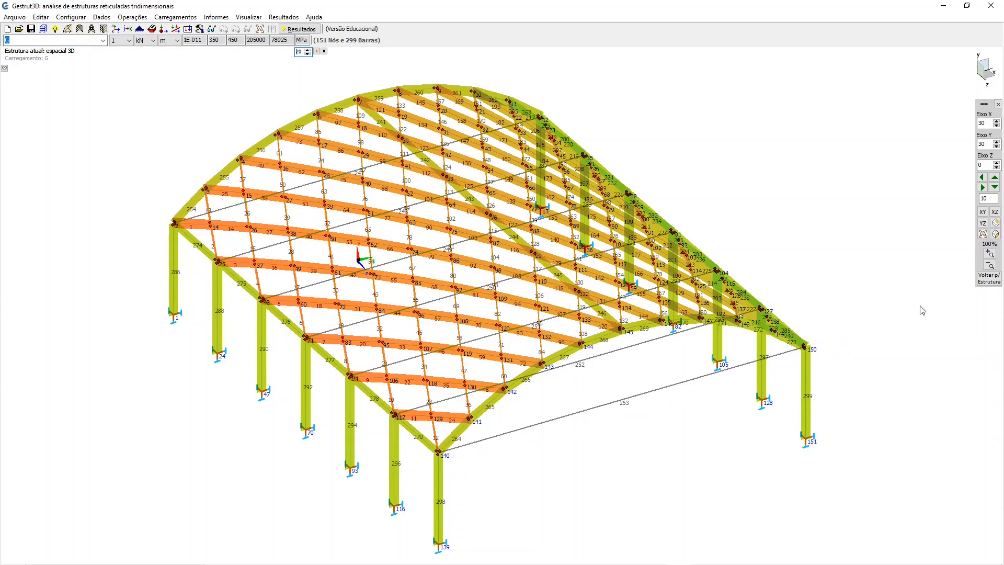
- Rotate the lamellar structure about the Y axis and compare its line display with the solid bar display
left_click(996, 147)
left_click_drag(996, 147, 997, 145)
left_click(325, 50)
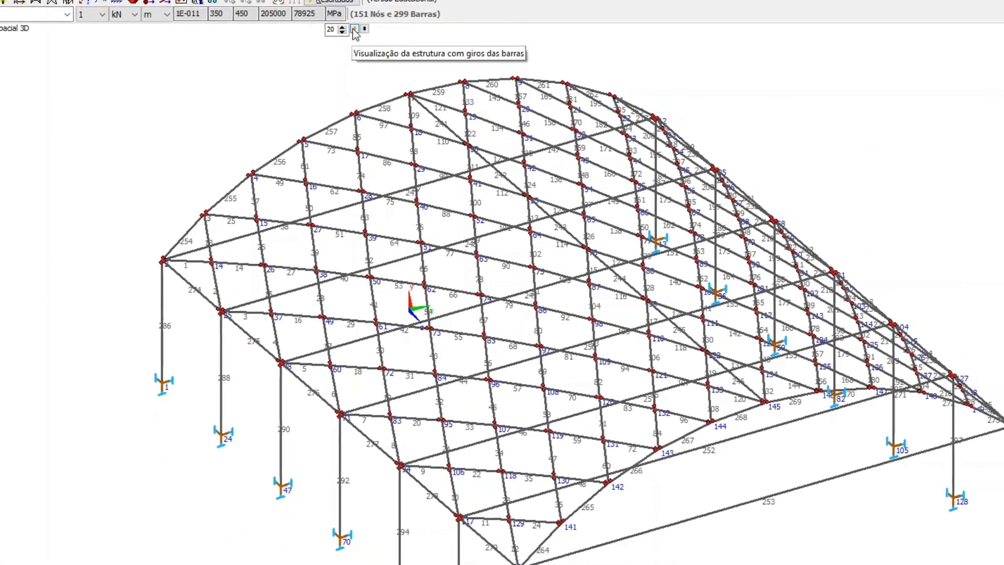
left_click(403, 2)
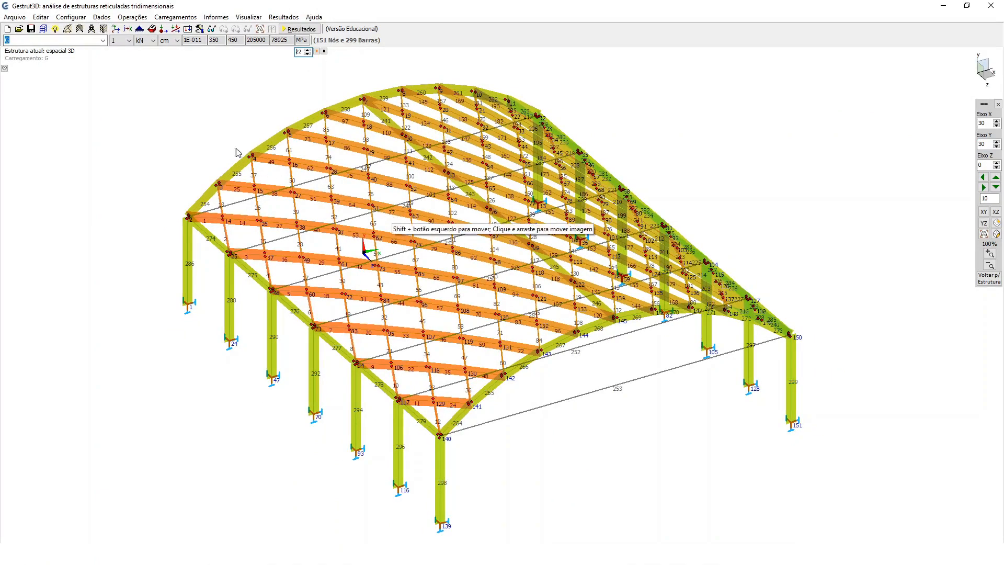
- Start the tower generator without saving the lamellar structure, and generate a module of the first type with a 300 cm square base
left_click(92, 30)
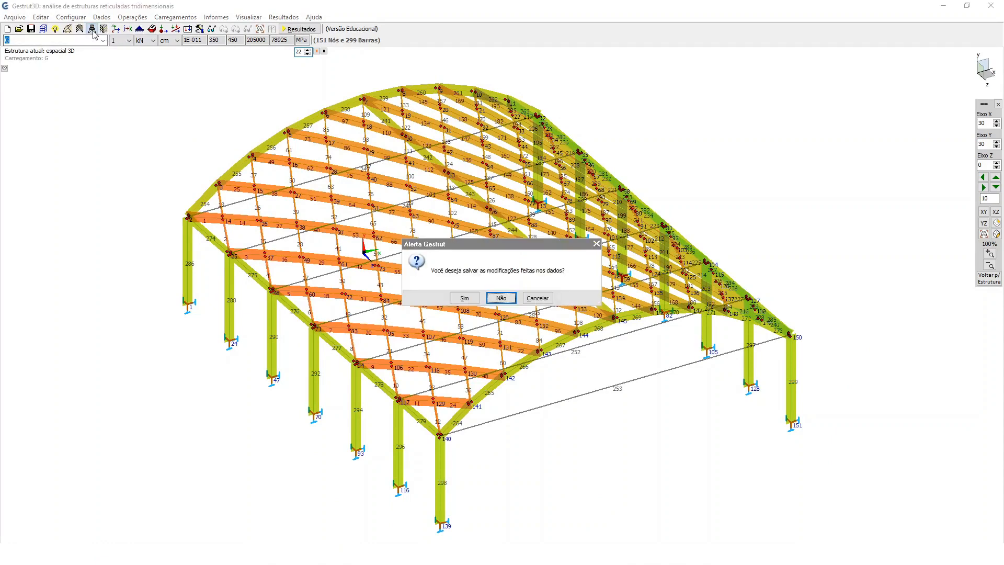
left_click(499, 296)
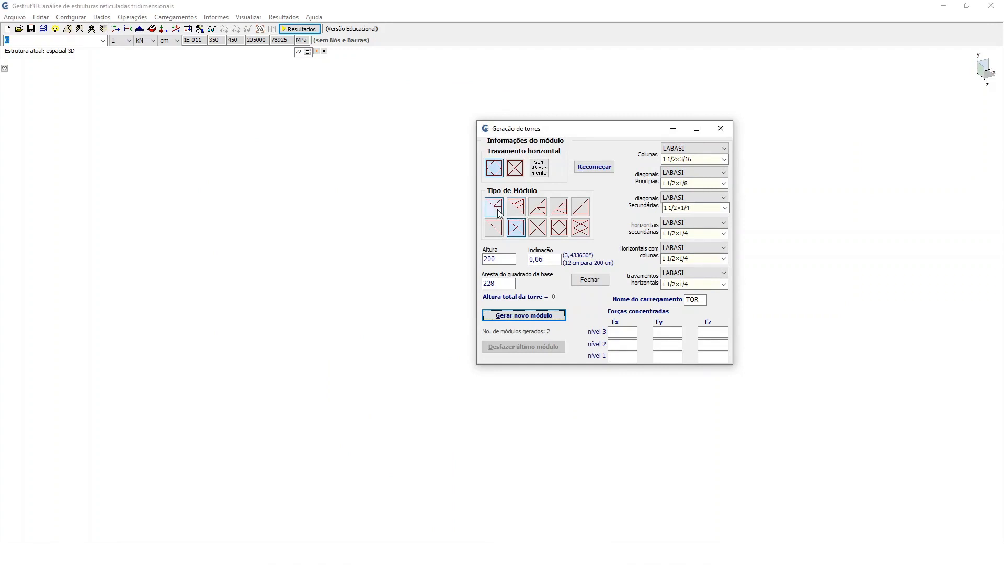
left_click(500, 213)
left_click_drag(502, 284, 482, 283)
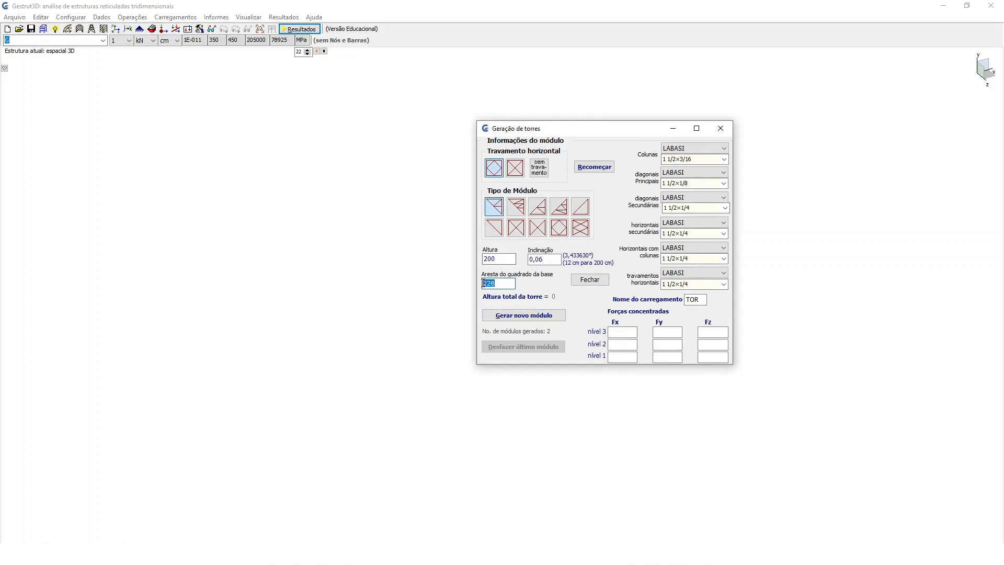
type("300")
left_click(519, 316)
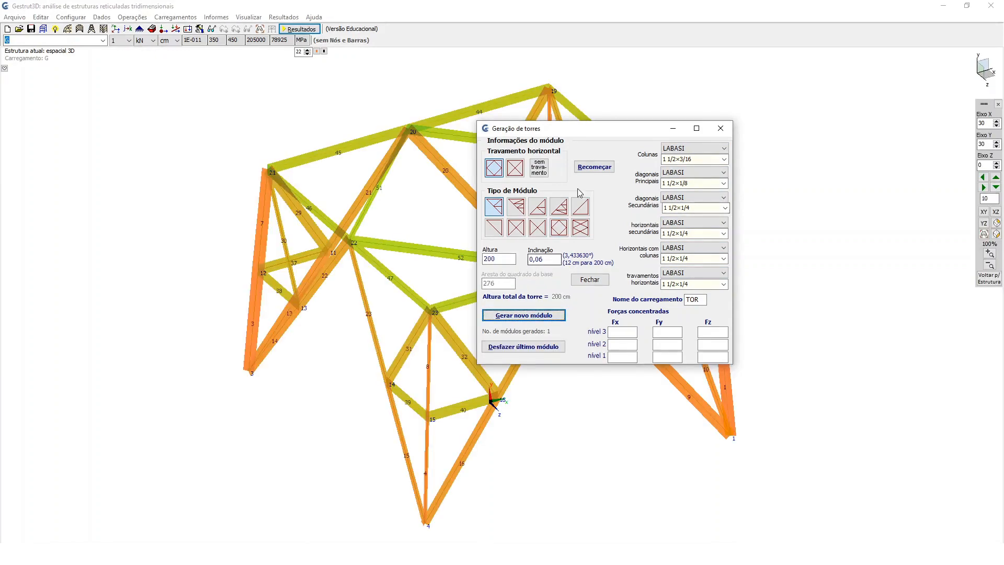
- Generate two more 200 cm high tower modules of the same type with a column inclination of 0,06
left_click_drag(595, 132, 815, 82)
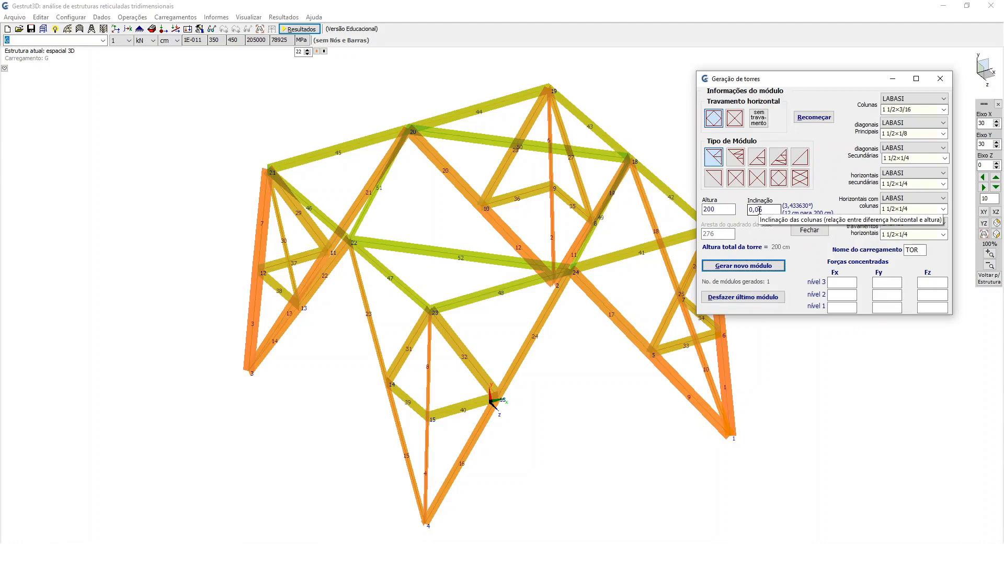
left_click(738, 266)
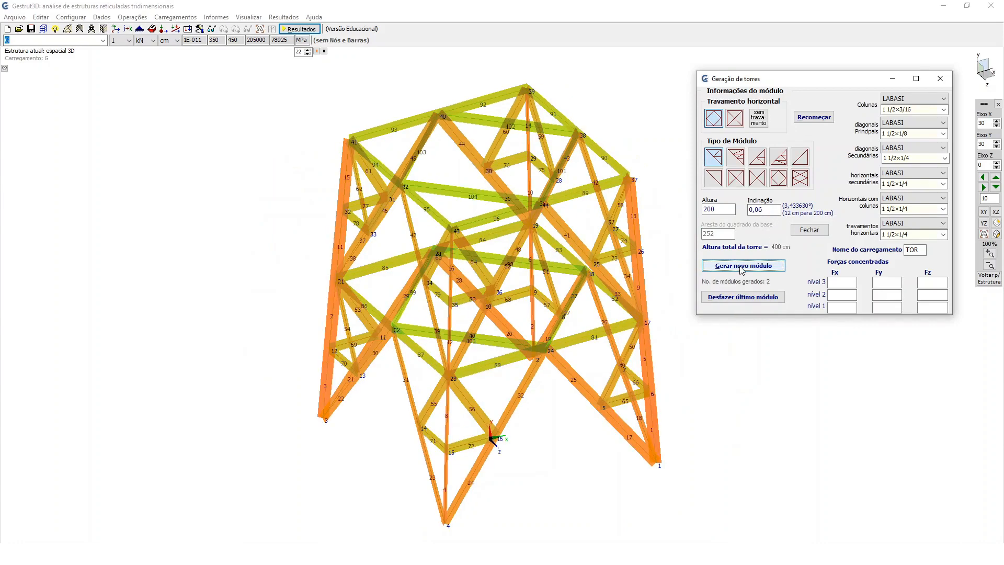
left_click(742, 267)
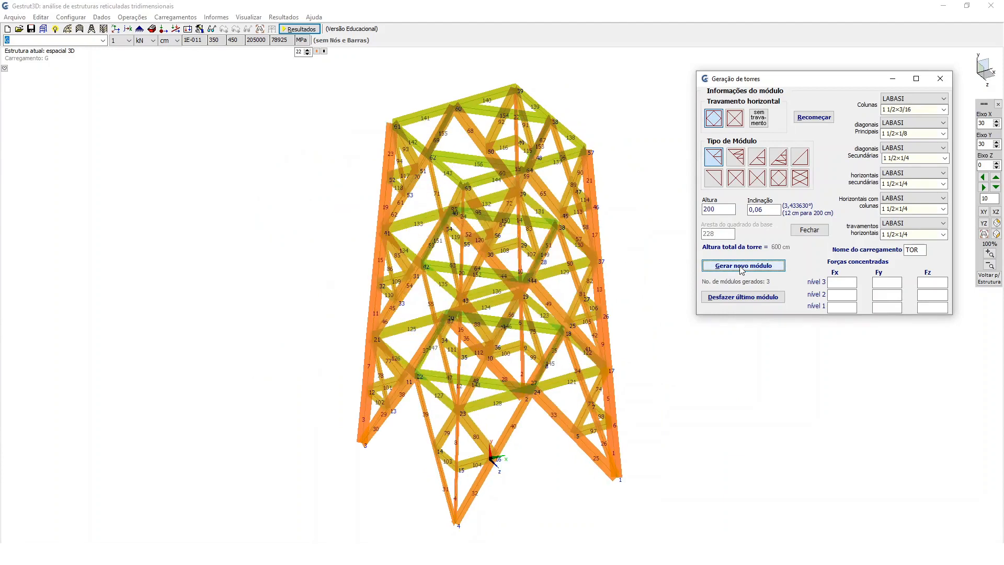
- Set the column inclination to 0, choose the X-braced module type, and generate two modules on top of the tower
left_click_drag(772, 209, 752, 210)
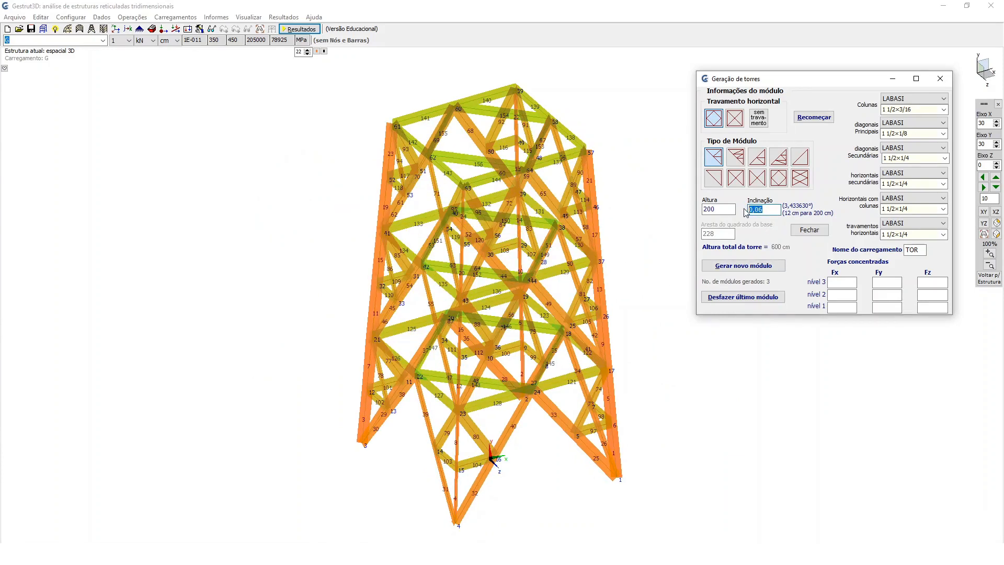
type("0")
left_click(736, 179)
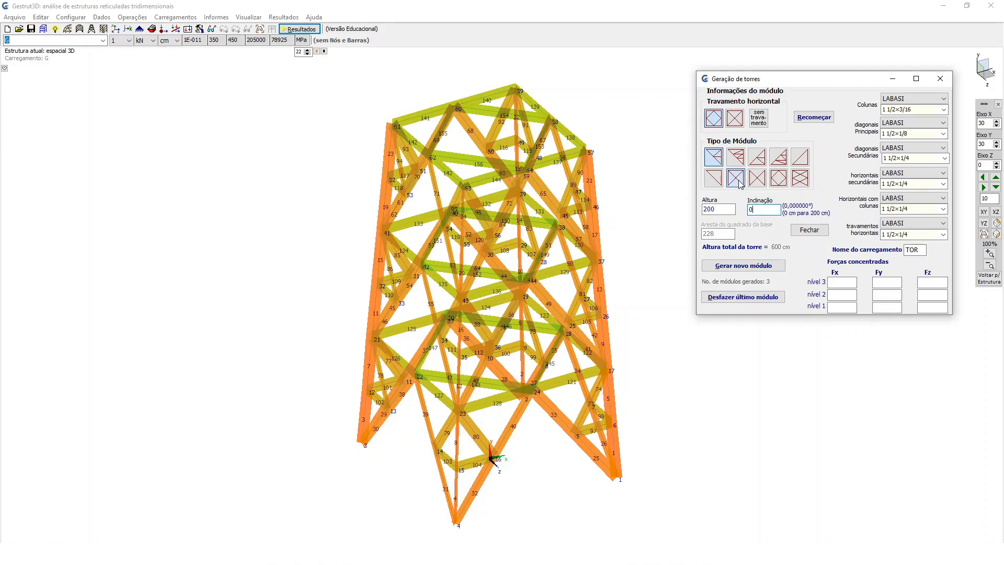
left_click(744, 267)
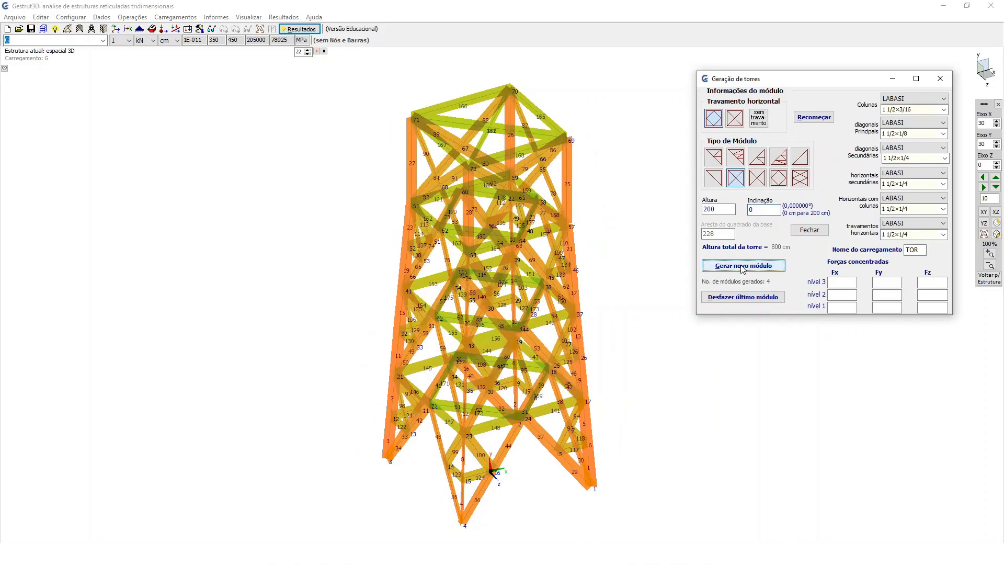
left_click(744, 267)
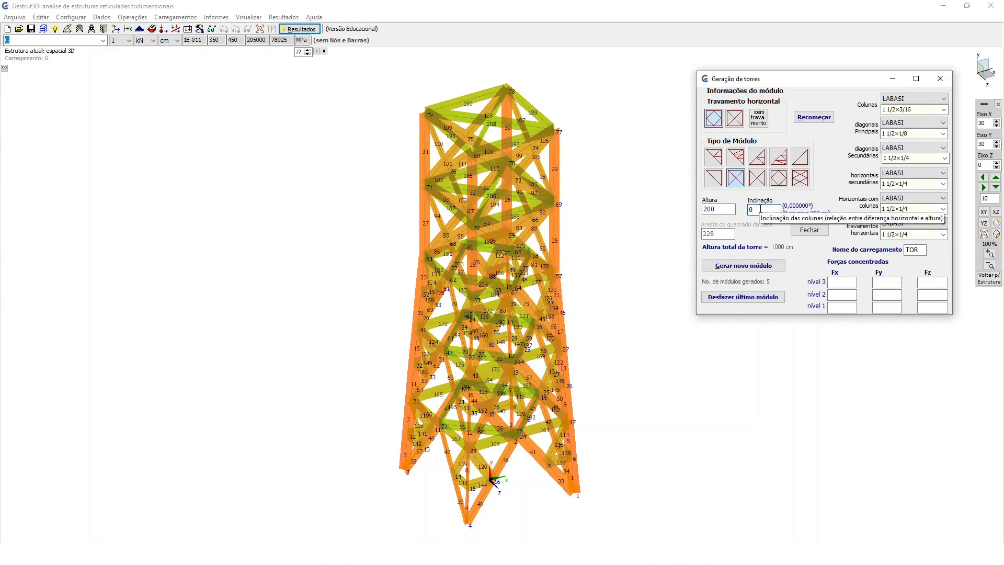
- Set the column inclination to 0,03 and generate three more X-braced modules
type(",03")
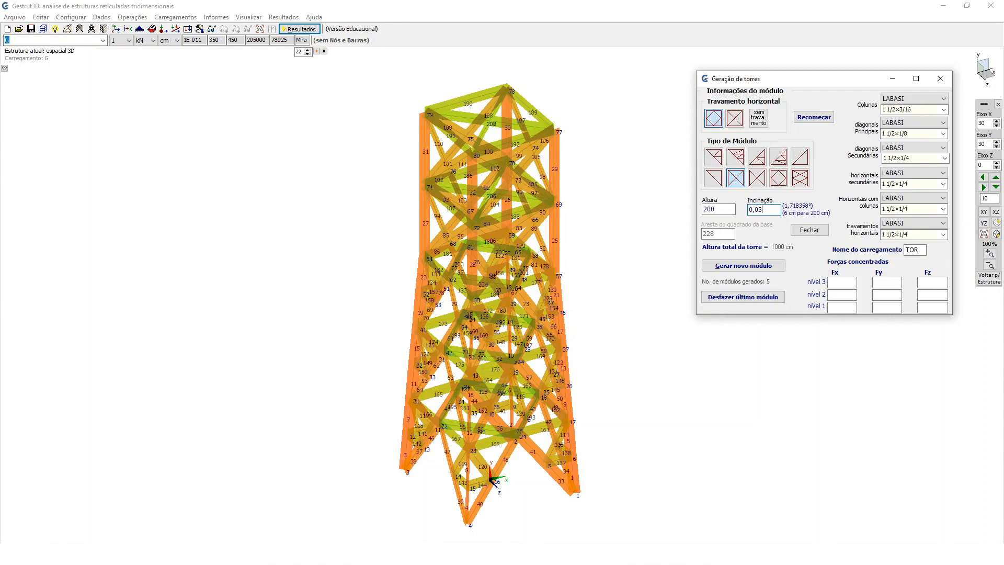
left_click(749, 265)
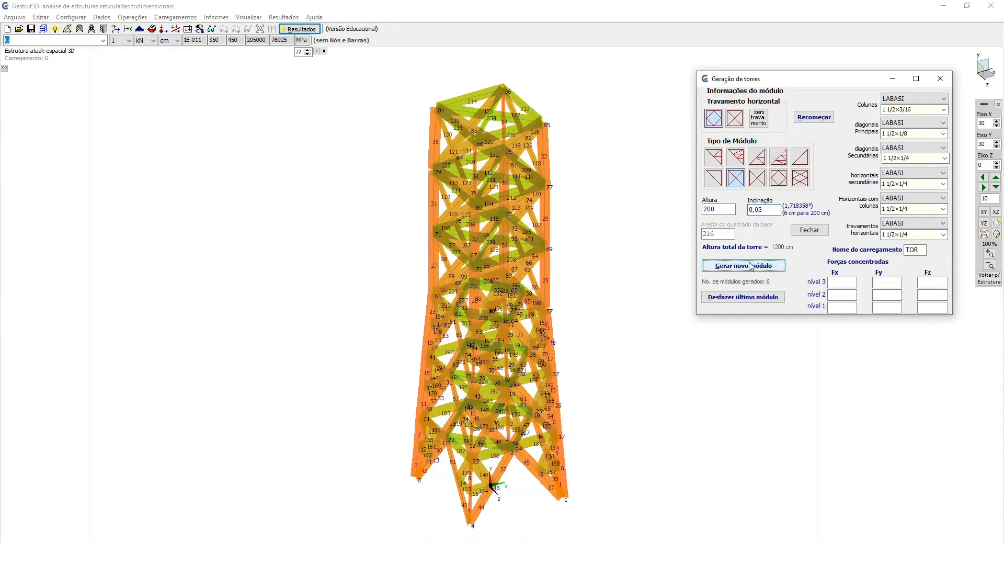
left_click(751, 267)
left_click(752, 269)
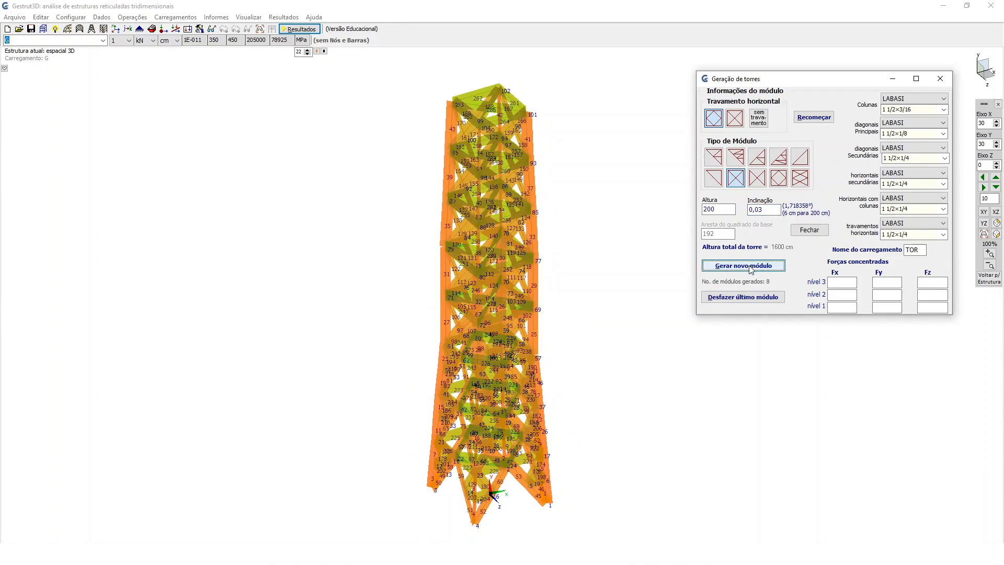
- Set the column inclination to 0,3, generate the tower's top module, and close the tower generator
left_click(761, 209)
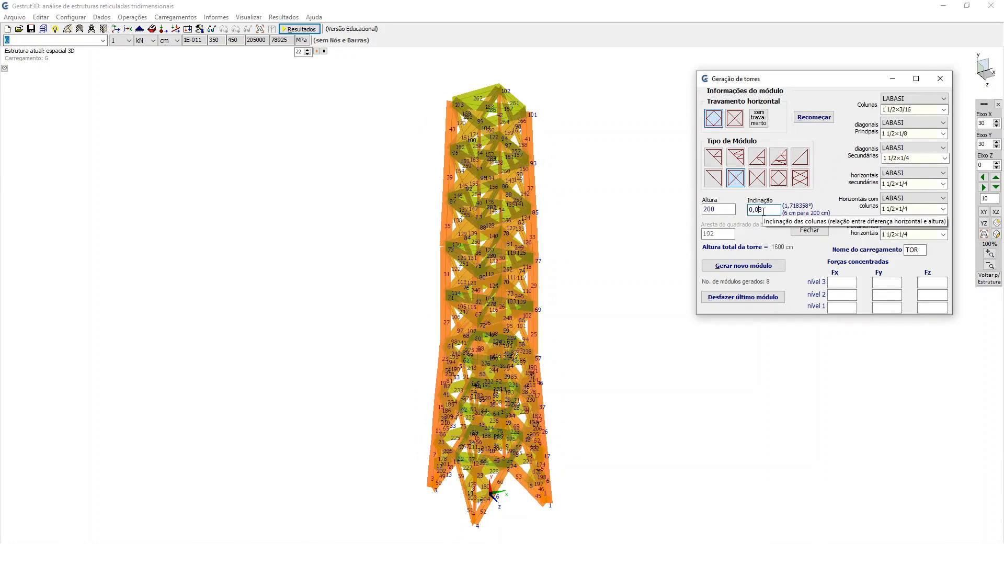
key("BackSpace")
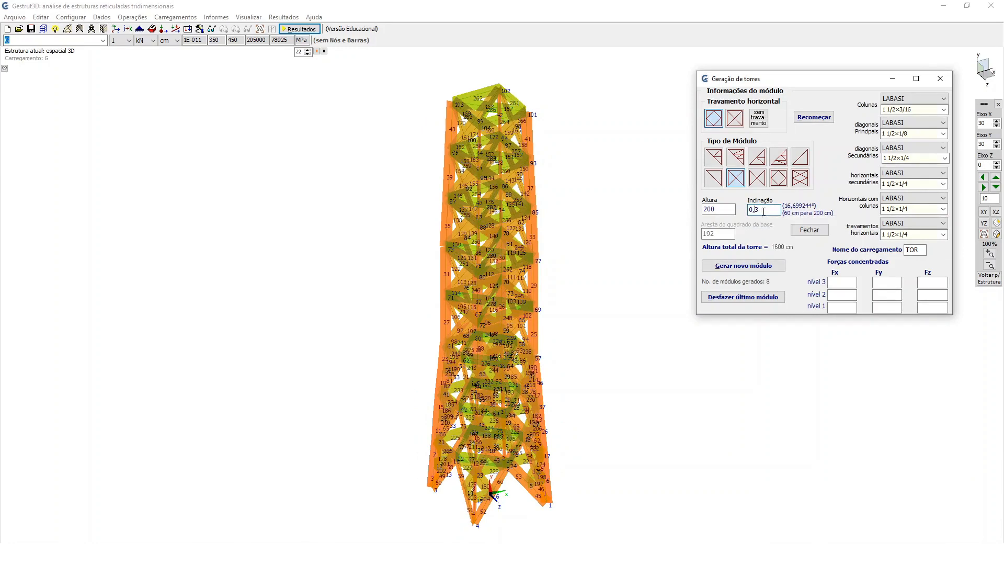
left_click(738, 267)
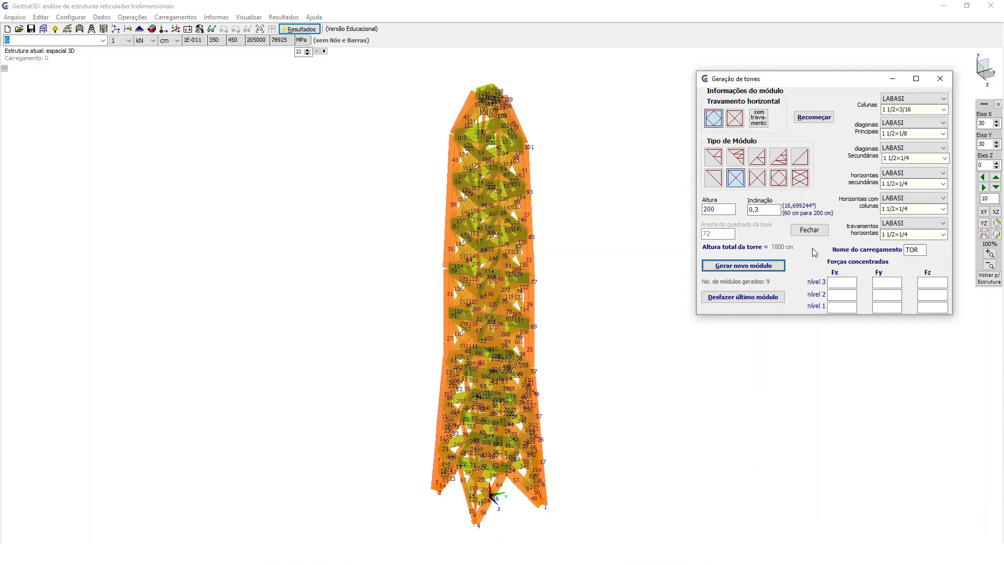
left_click(940, 79)
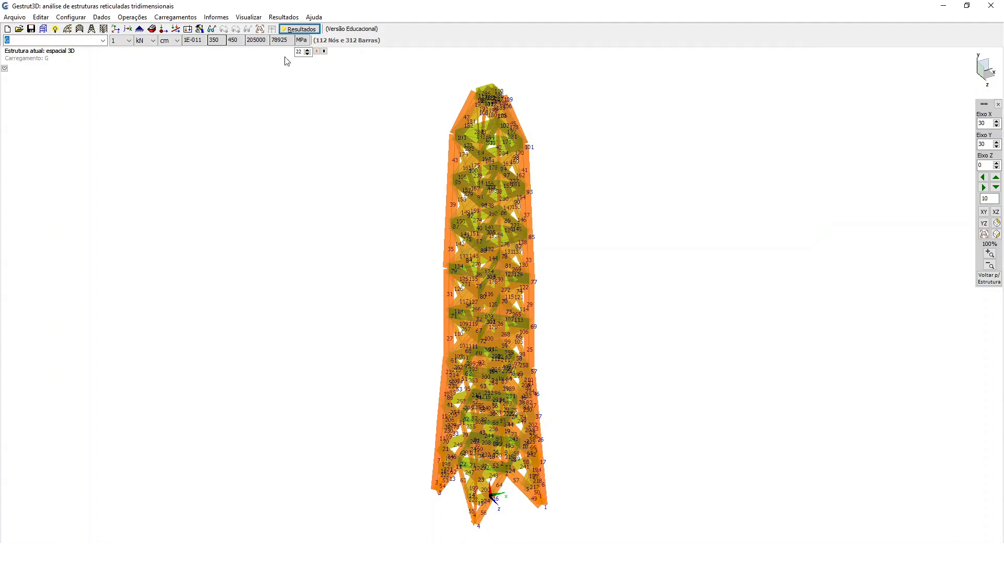
- Show the tower as lines without node and bar numbers, and rotate it to 112° about the Y axis
left_click(324, 51)
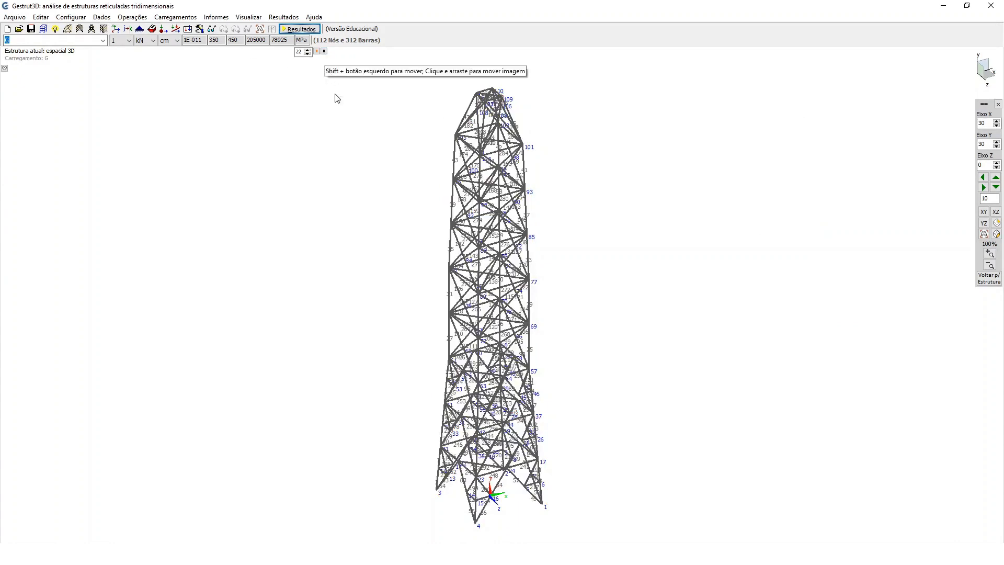
right_click(578, 178)
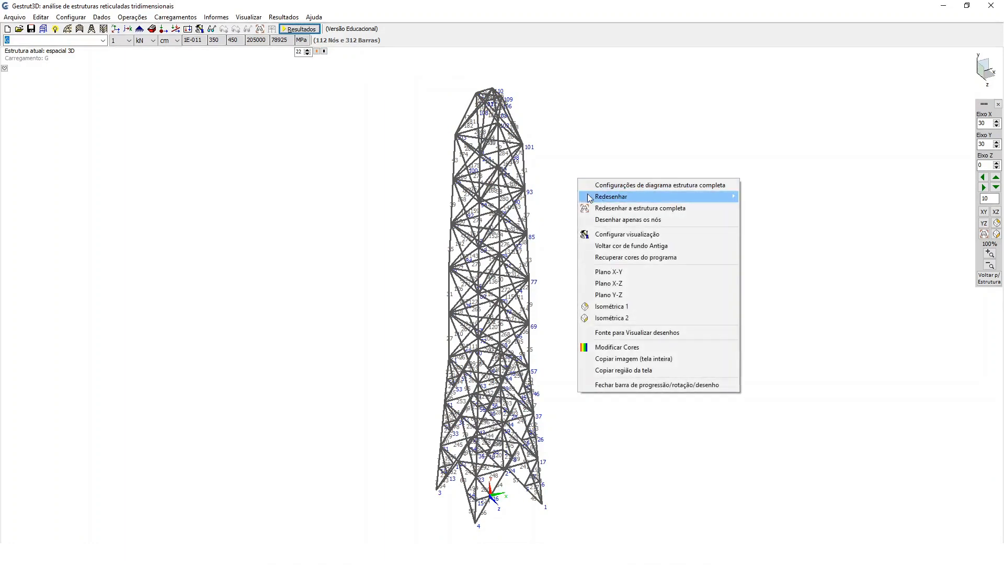
mouse_move(604, 201)
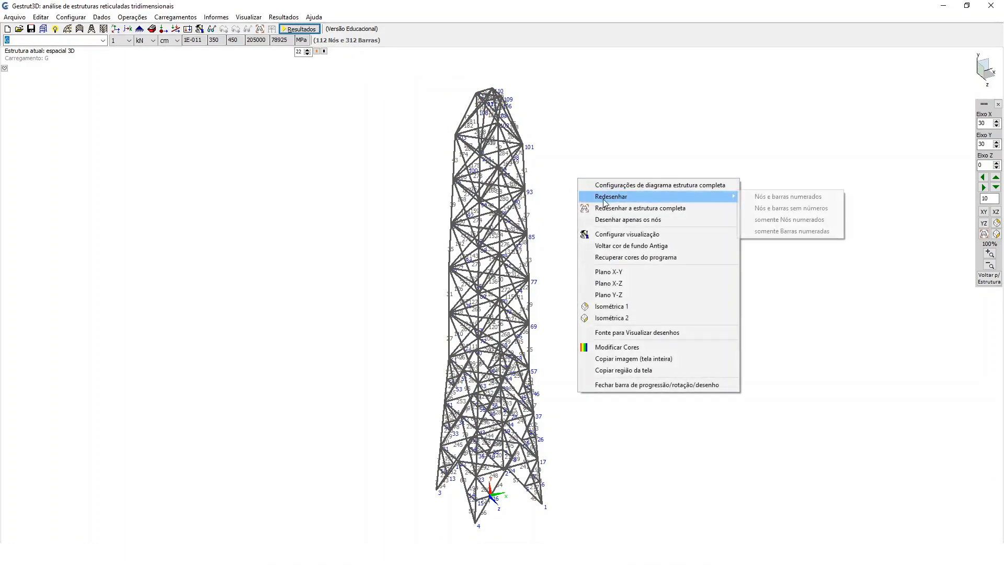
left_click(790, 209)
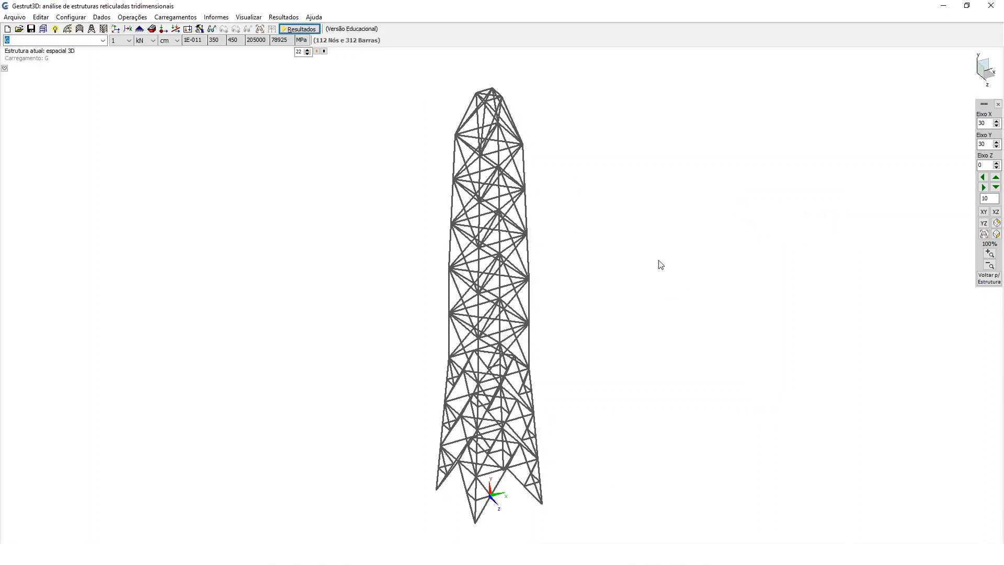
left_click(997, 142)
left_click_drag(997, 141, 997, 143)
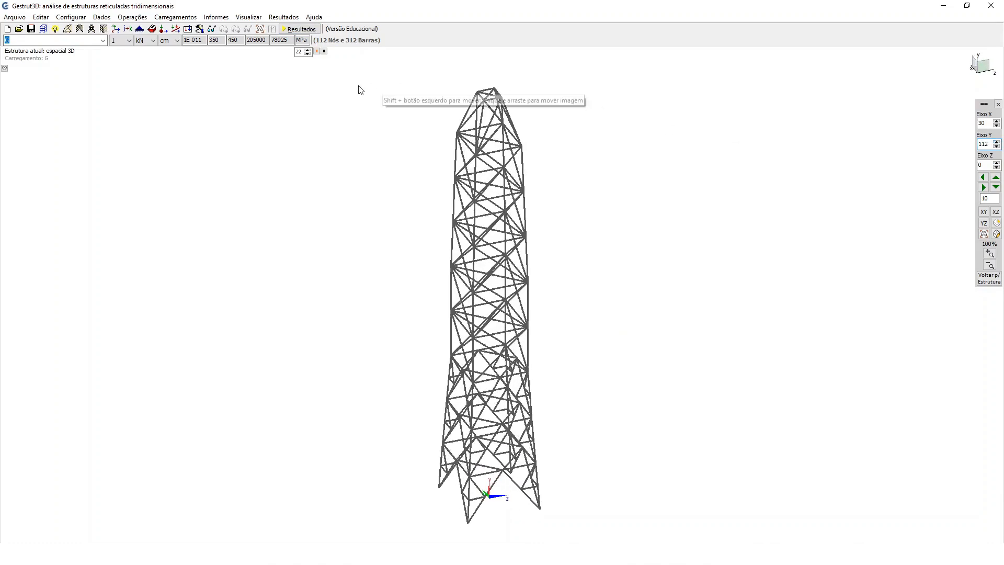
- Return the tower to the solid bar display and reduce the displayed bar width to 1
left_click(317, 51)
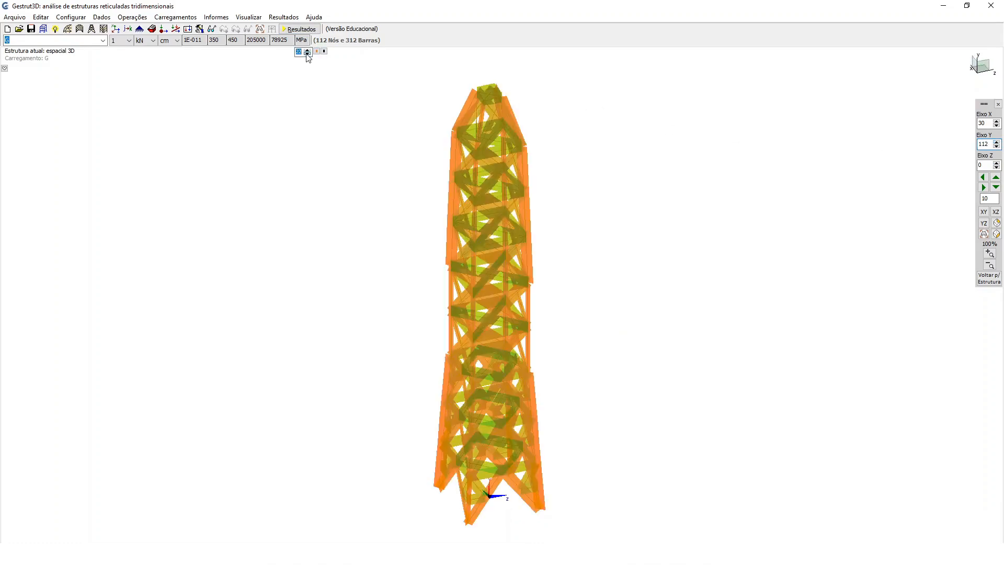
left_click(307, 53)
left_click(308, 54)
left_click(308, 53)
left_click(308, 54)
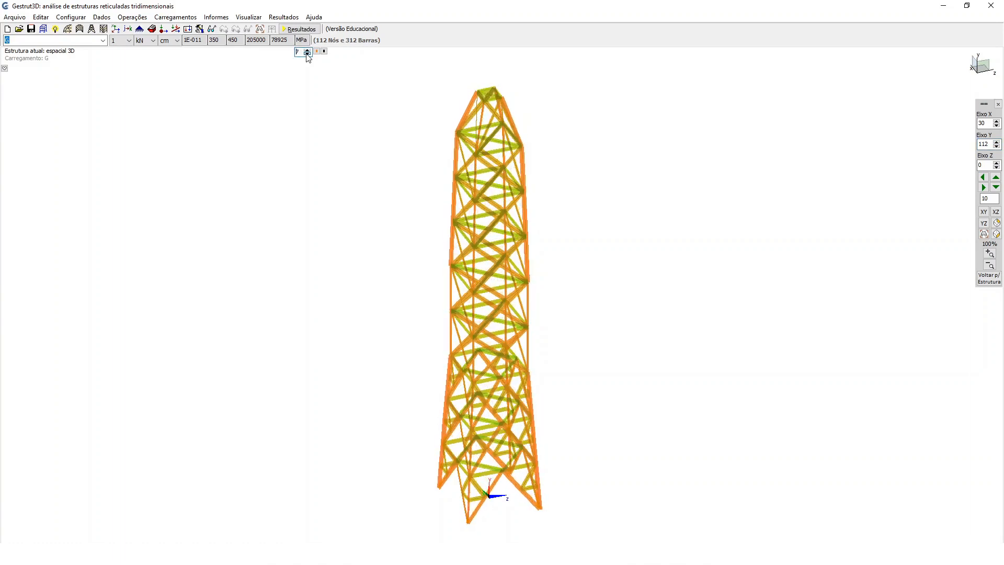
left_click(307, 54)
left_click(307, 54)
left_click(307, 53)
left_click(307, 53)
left_click(308, 53)
left_click(308, 53)
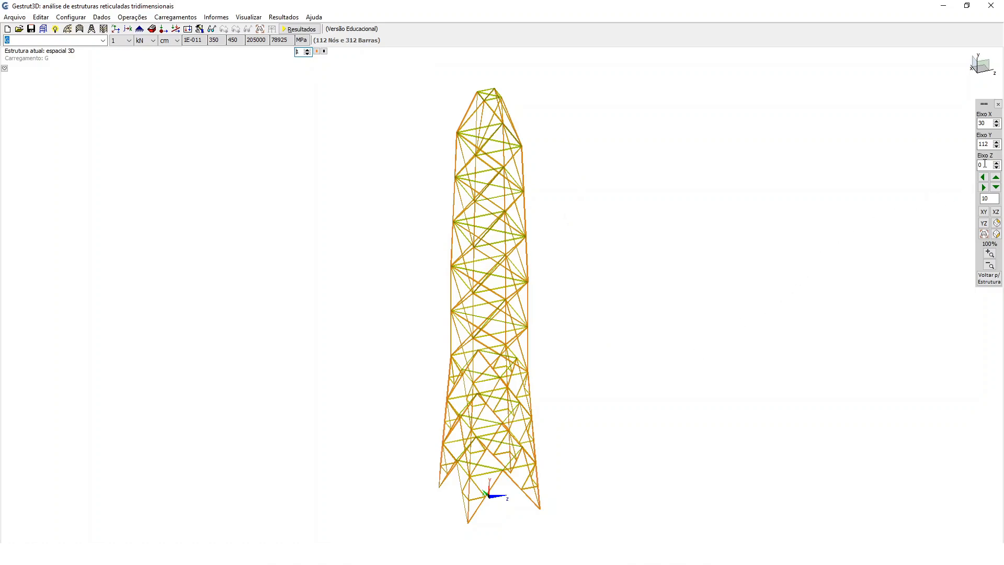
- Rotate the tower view to 48° about the Y axis
left_click(997, 146)
left_click(997, 146)
left_click(998, 146)
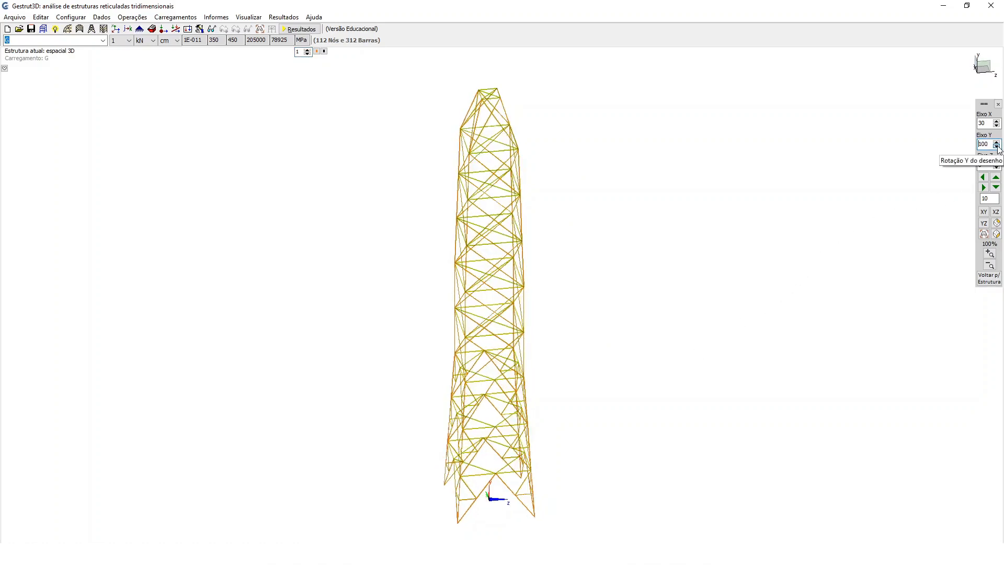
left_click(997, 147)
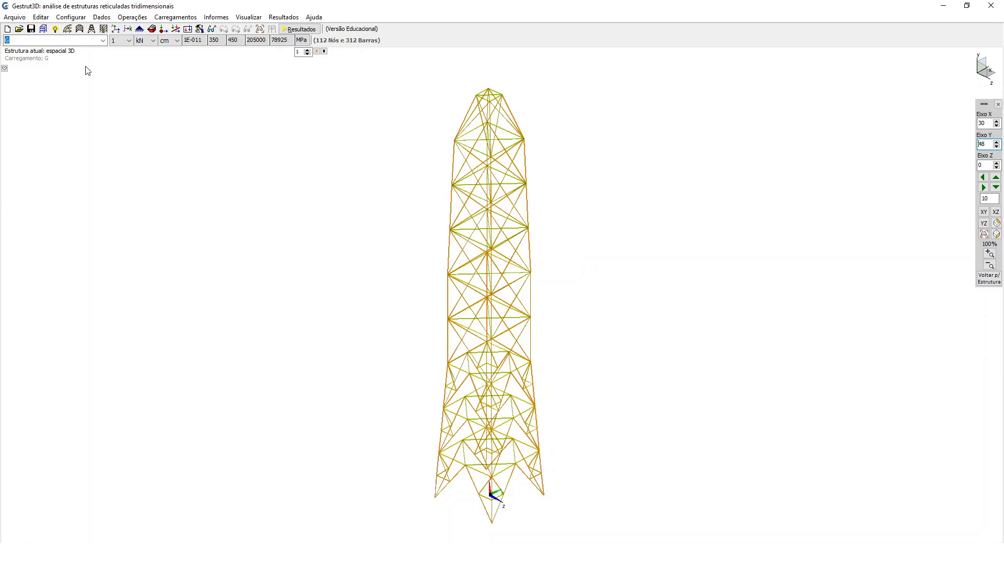
left_click(56, 29)
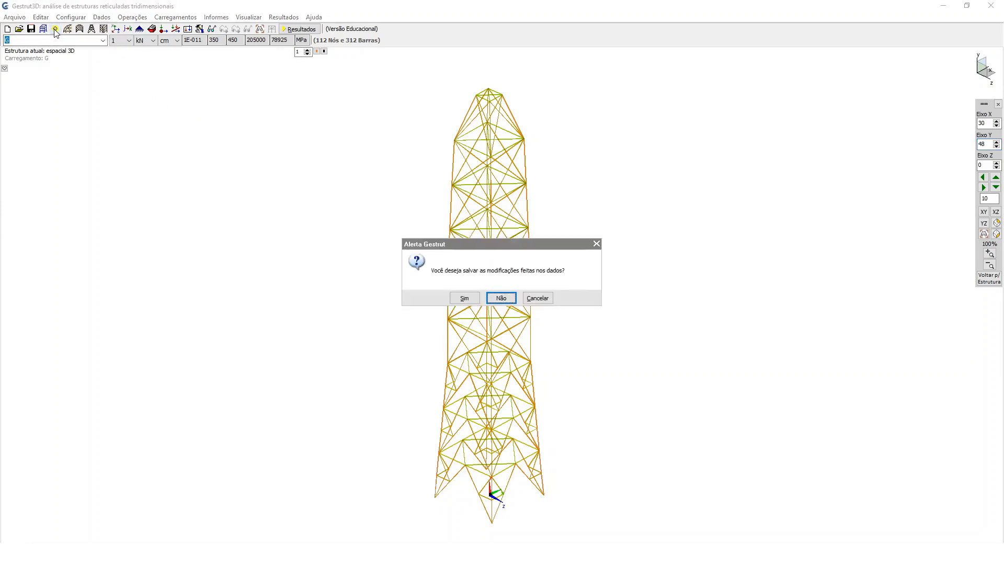
left_click(505, 297)
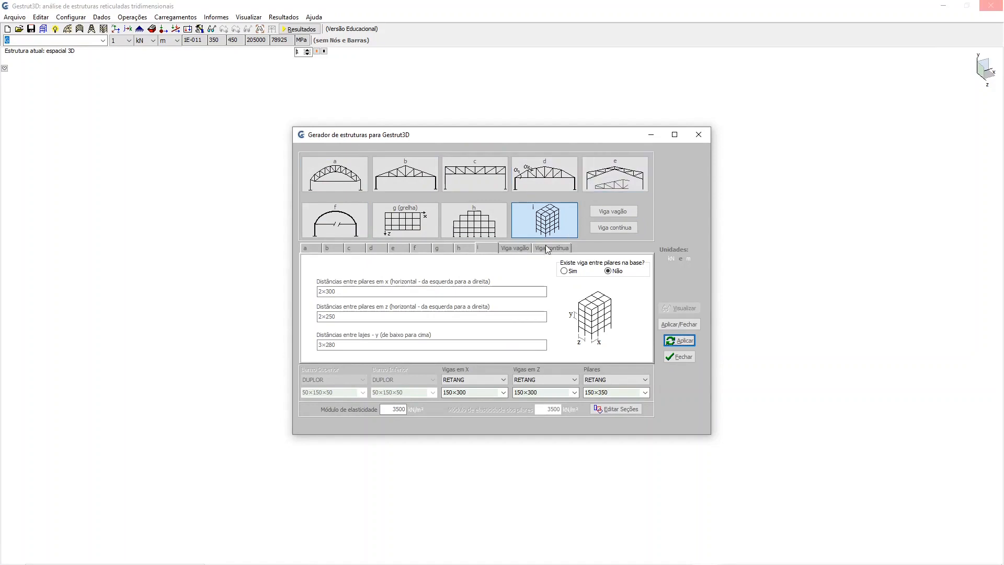
left_click(351, 179)
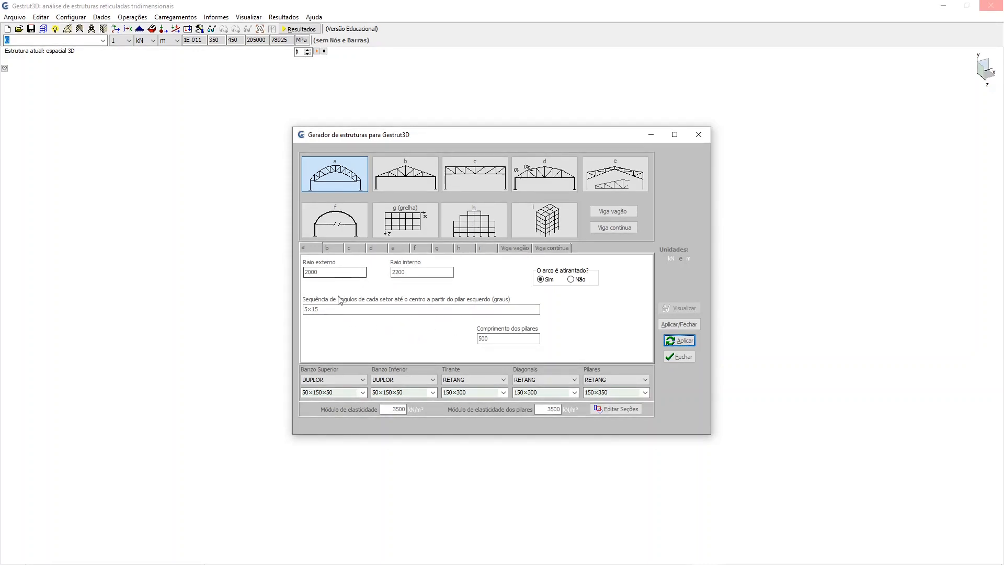
mouse_move(327, 309)
left_click(683, 357)
left_click(582, 300)
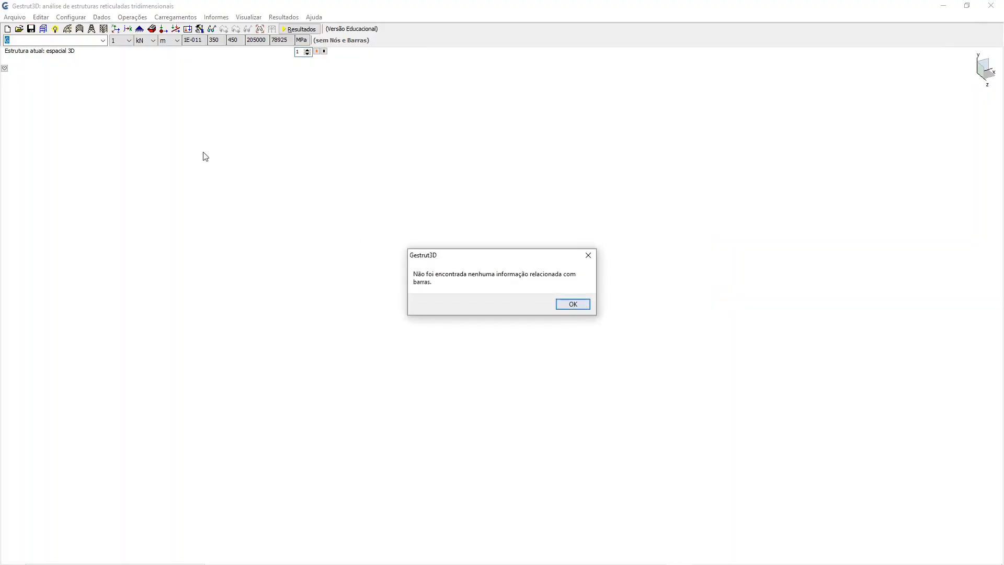
left_click(559, 302)
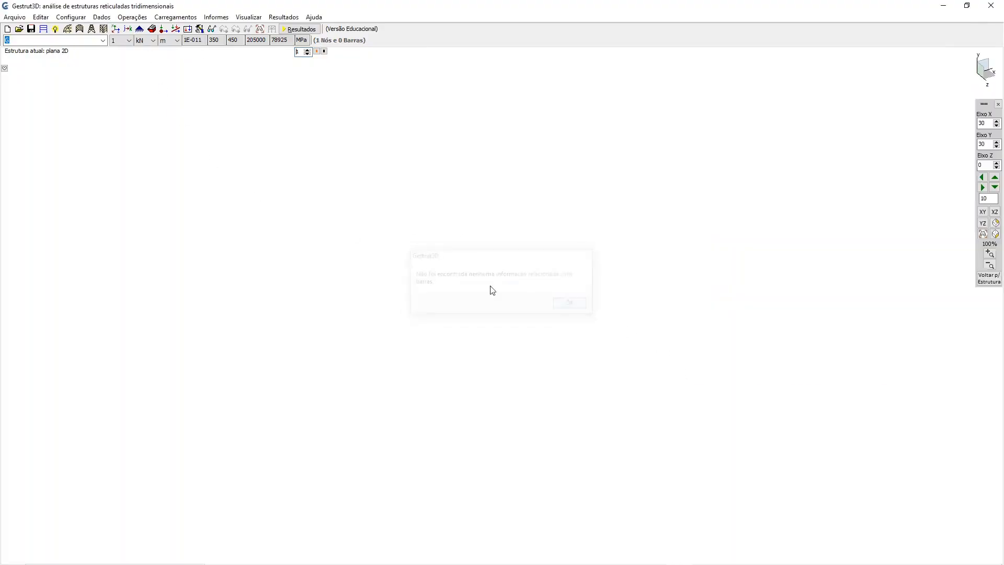
- Set the length unit to cm and reopen the structure generator without saving the data changes
left_click(177, 40)
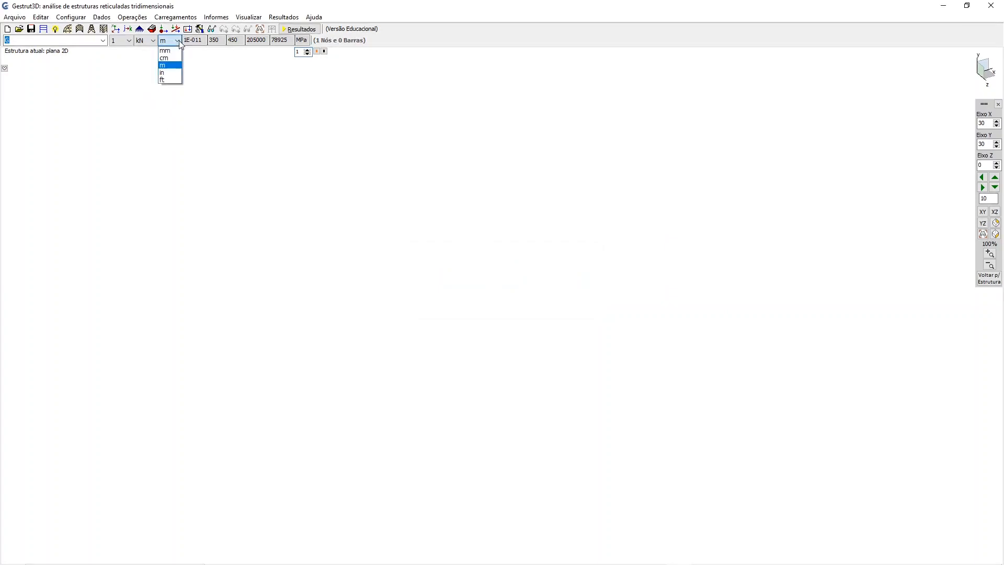
left_click(176, 59)
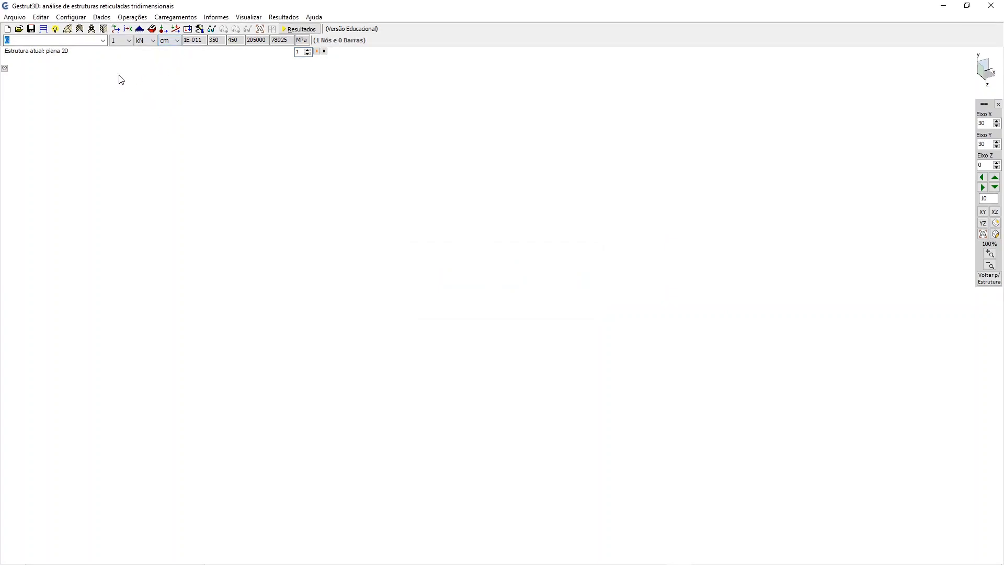
left_click(59, 30)
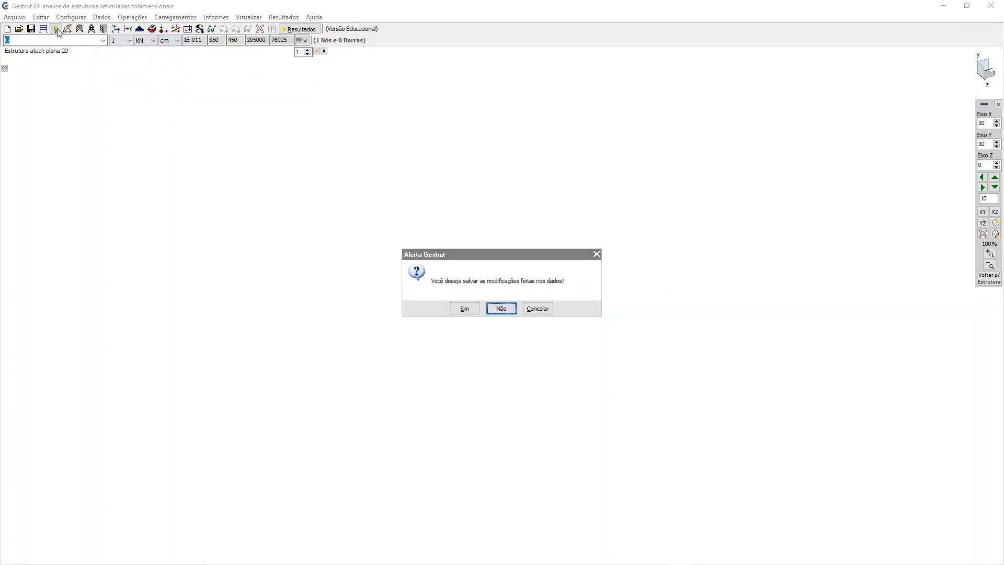
left_click(497, 309)
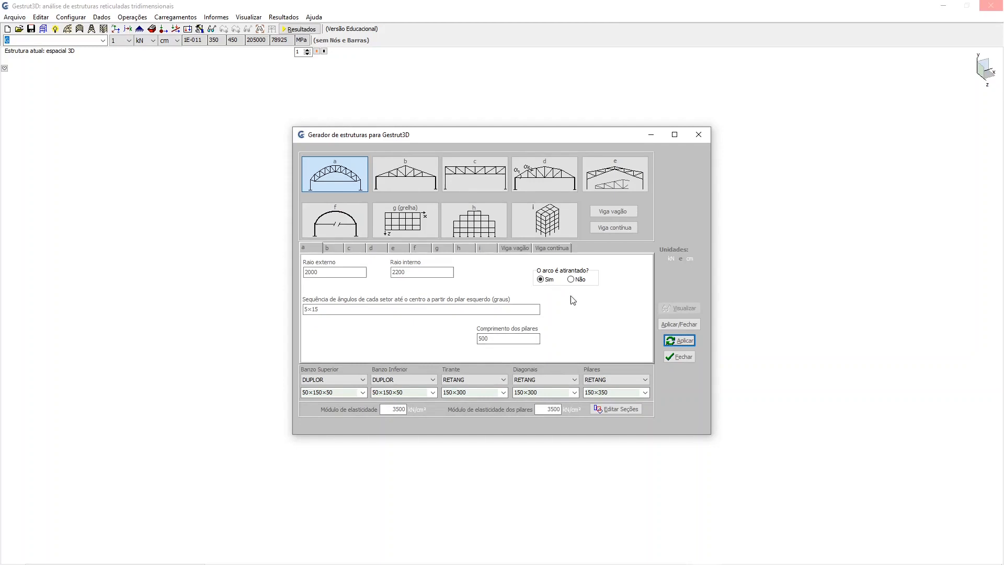
- Generate the tied trussed arch of model a, inspect it at full window size, and return to the generator data
left_click(683, 341)
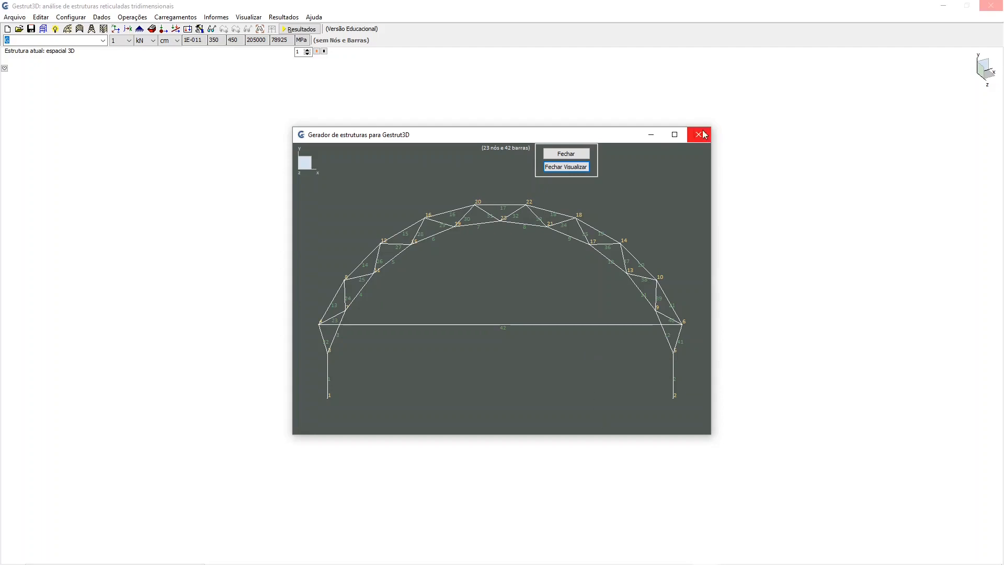
left_click(675, 135)
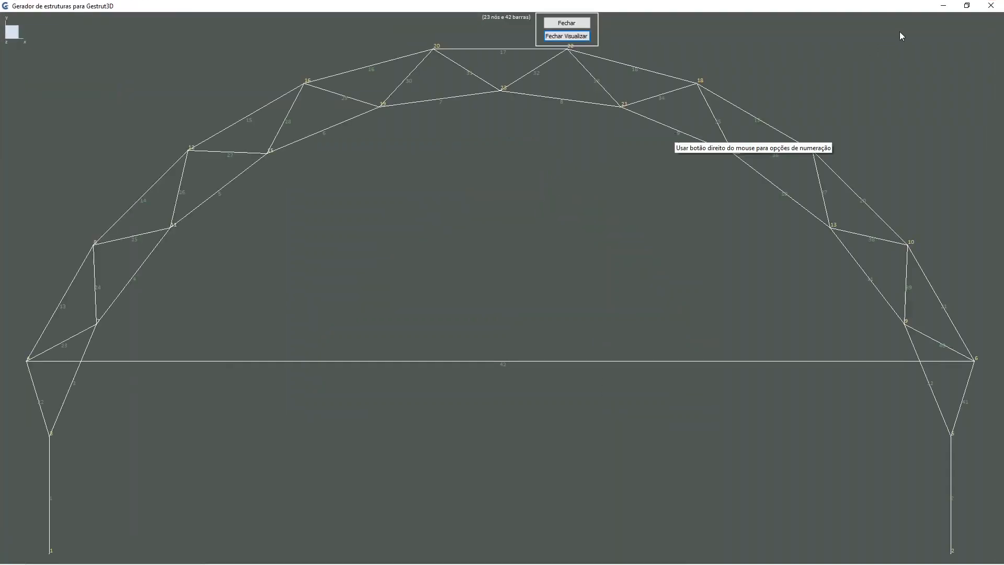
left_click(967, 6)
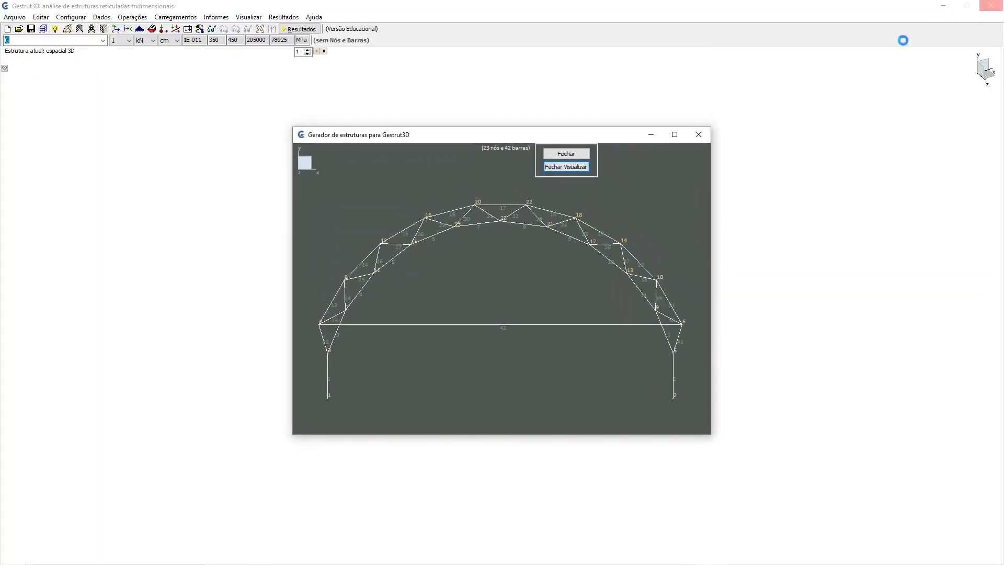
left_click(582, 167)
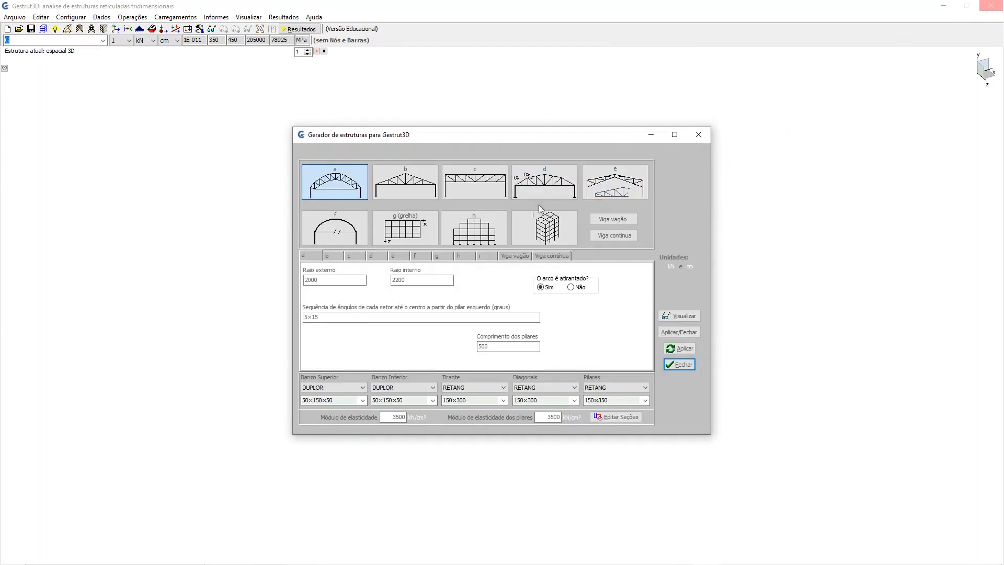
- Choose gable truss model b with the Howe layout, generate its preview, and close the preview
left_click(395, 183)
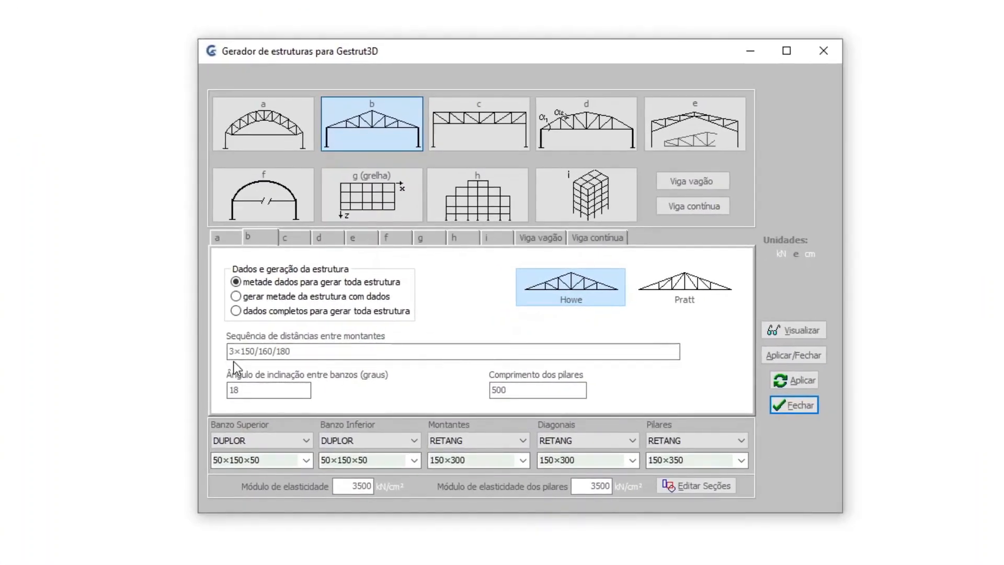
mouse_move(239, 359)
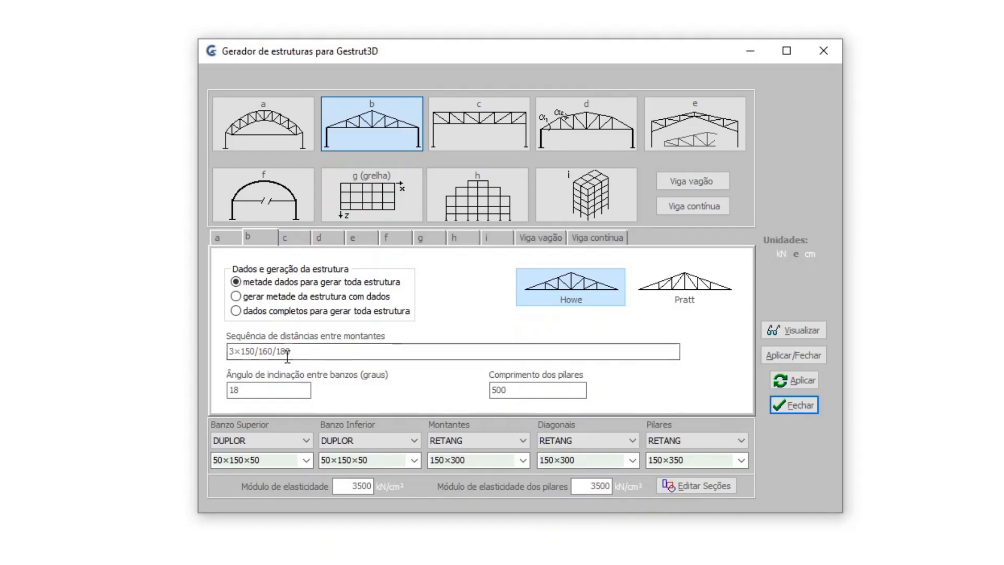
mouse_move(287, 357)
left_click(794, 330)
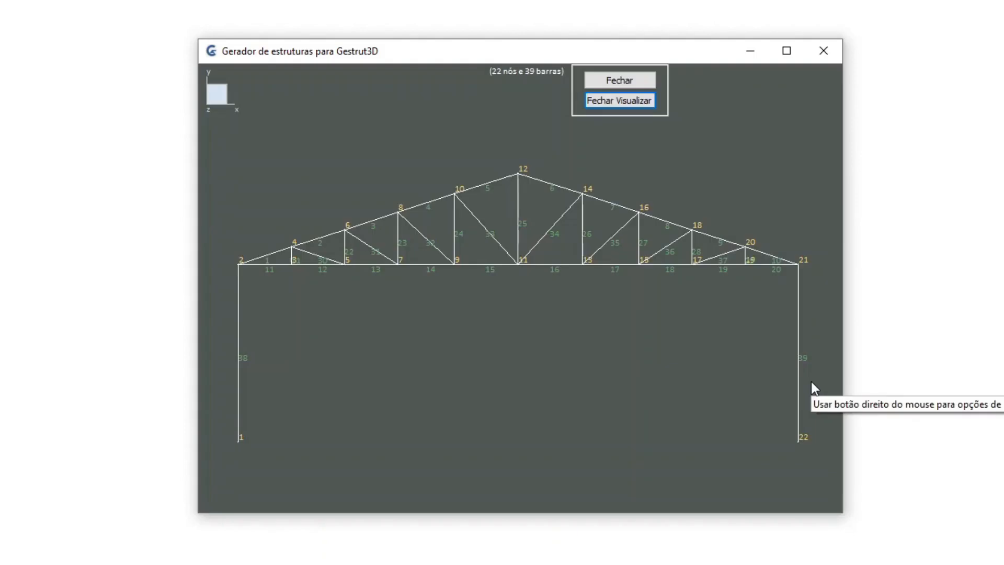
left_click(637, 100)
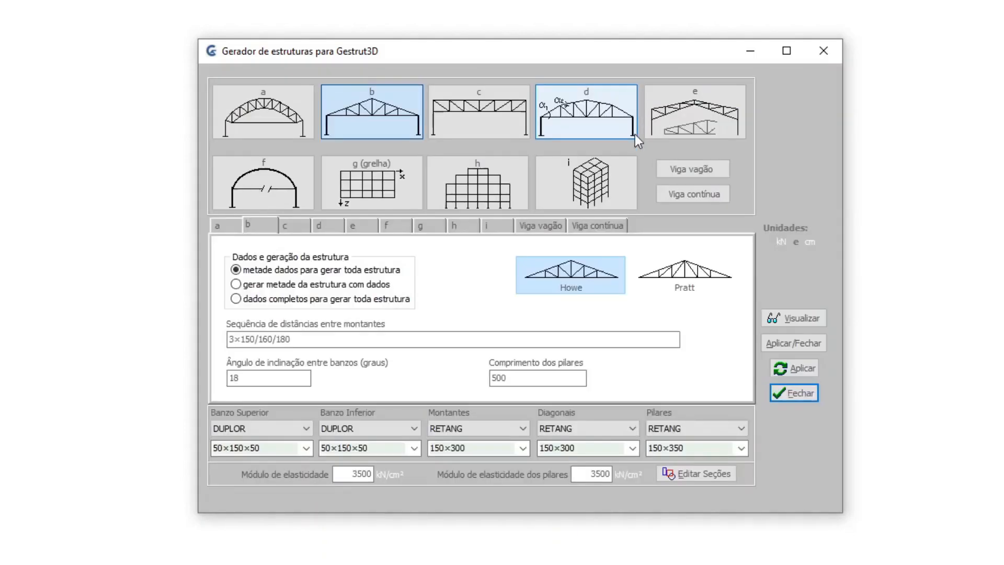
- Switch the model b gable truss to the Pratt layout, generate it, and close the preview
left_click(691, 282)
left_click(795, 367)
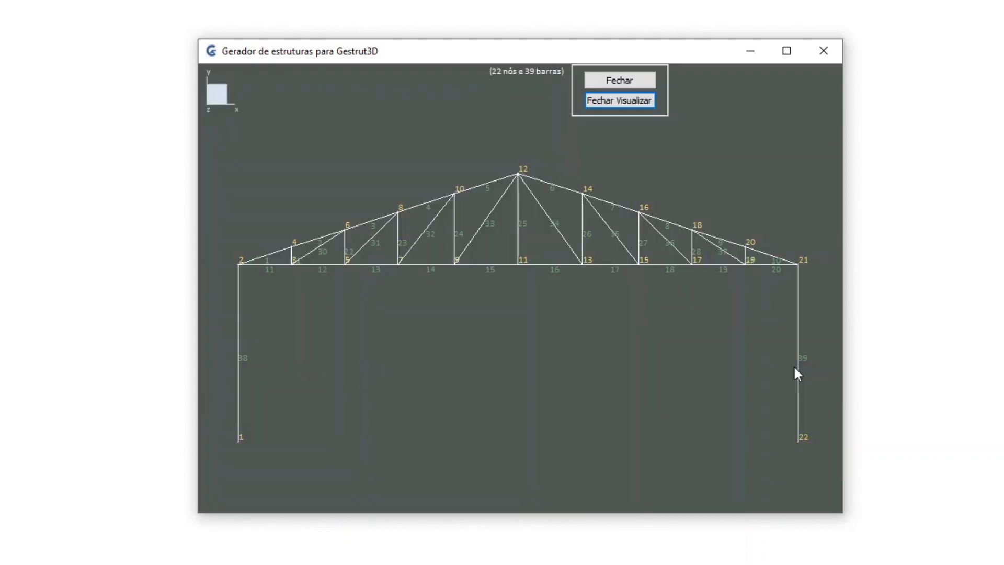
left_click(642, 101)
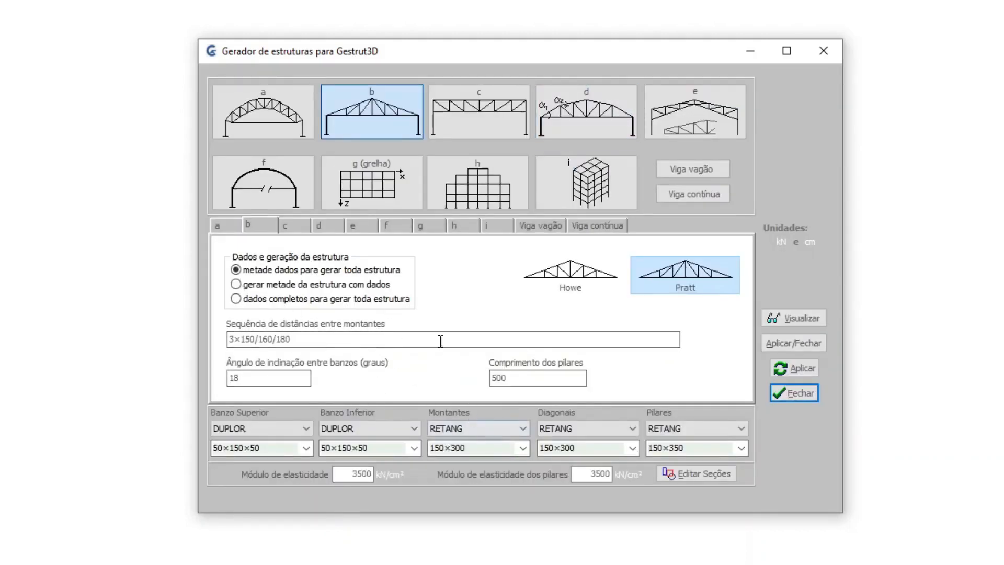
- Generate the parallel-chord truss of model c with inverted diagonals and close its preview
left_click(486, 132)
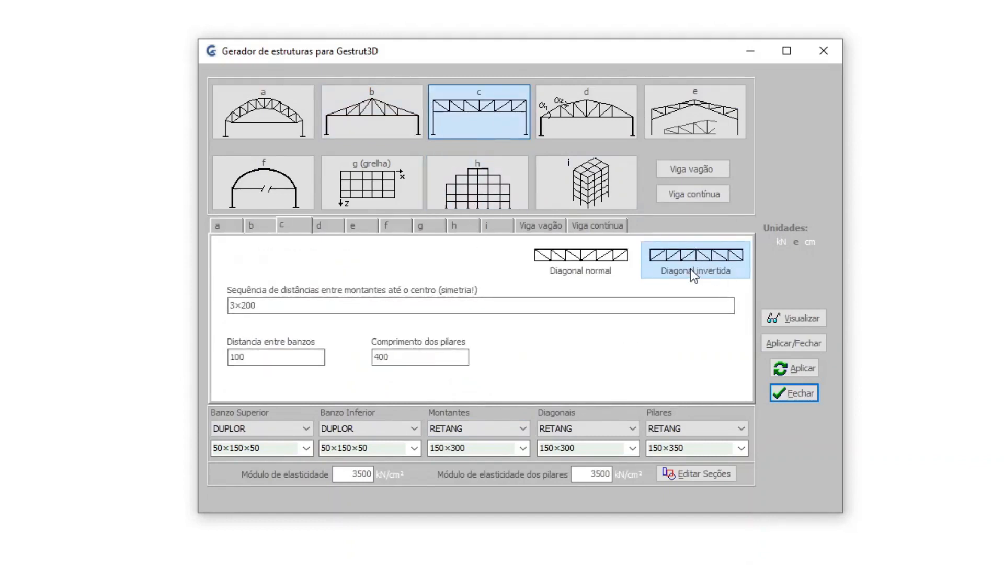
left_click(802, 369)
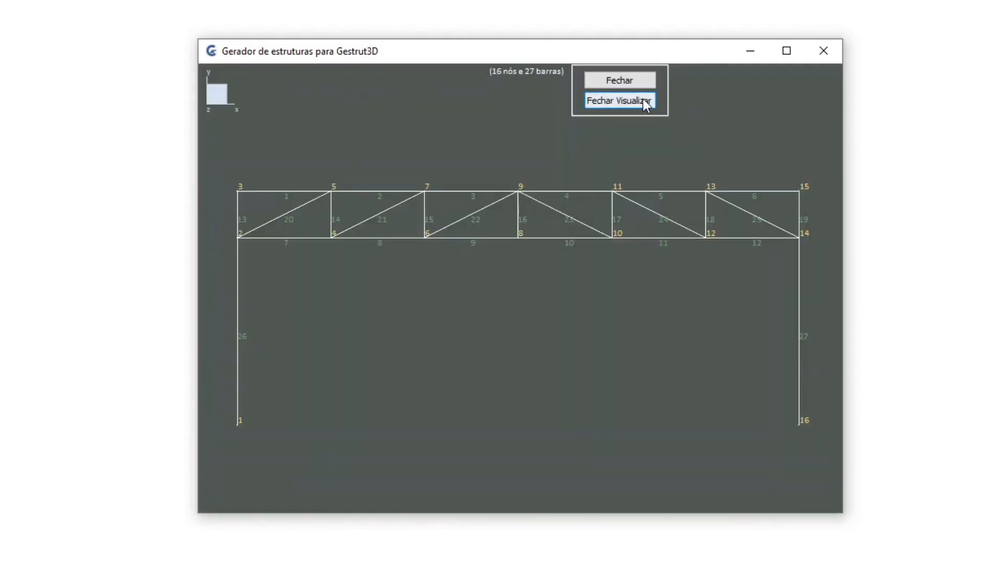
left_click(643, 100)
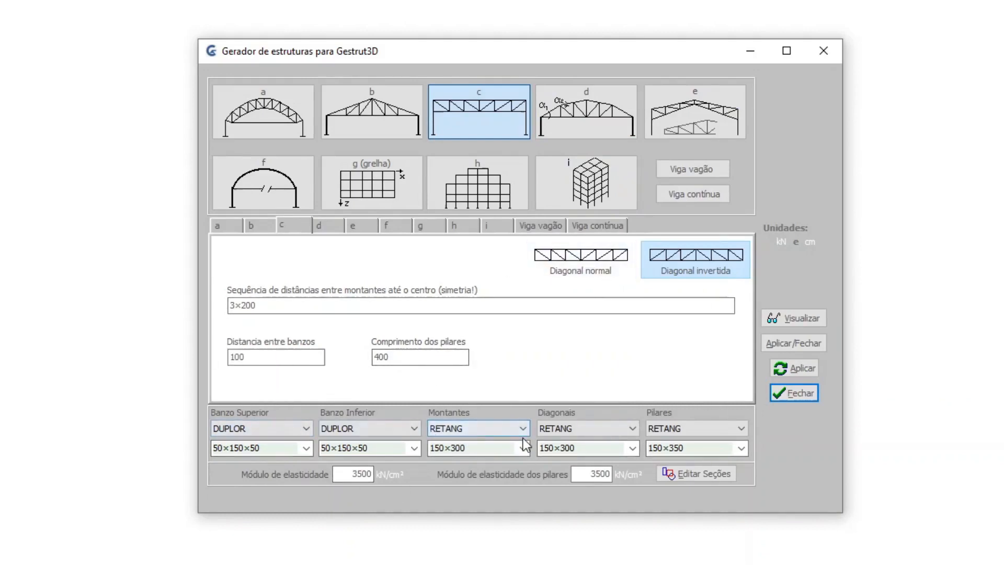
- Generate the two-slope truss of model d with normal diagonals and close its preview
left_click(604, 116)
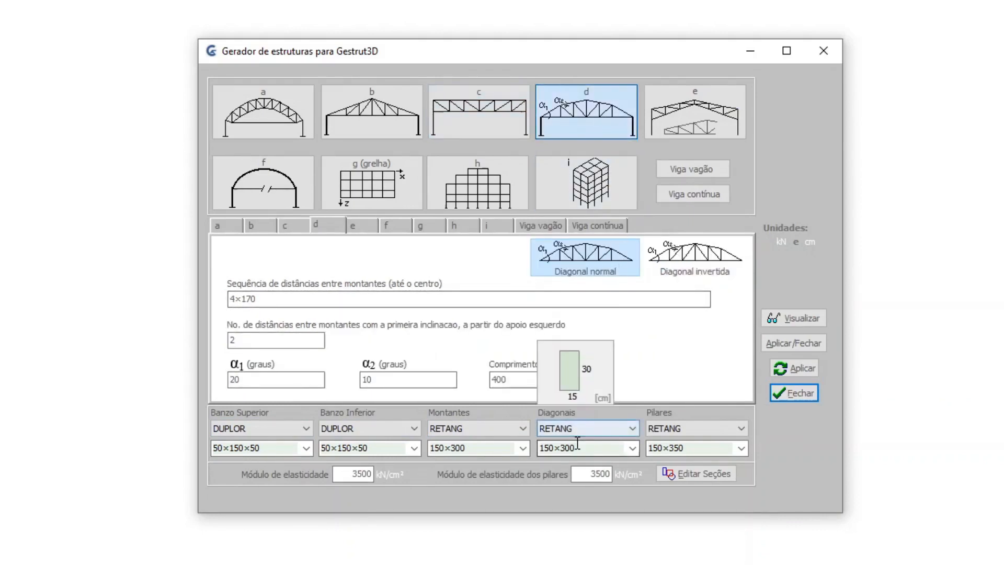
left_click(795, 367)
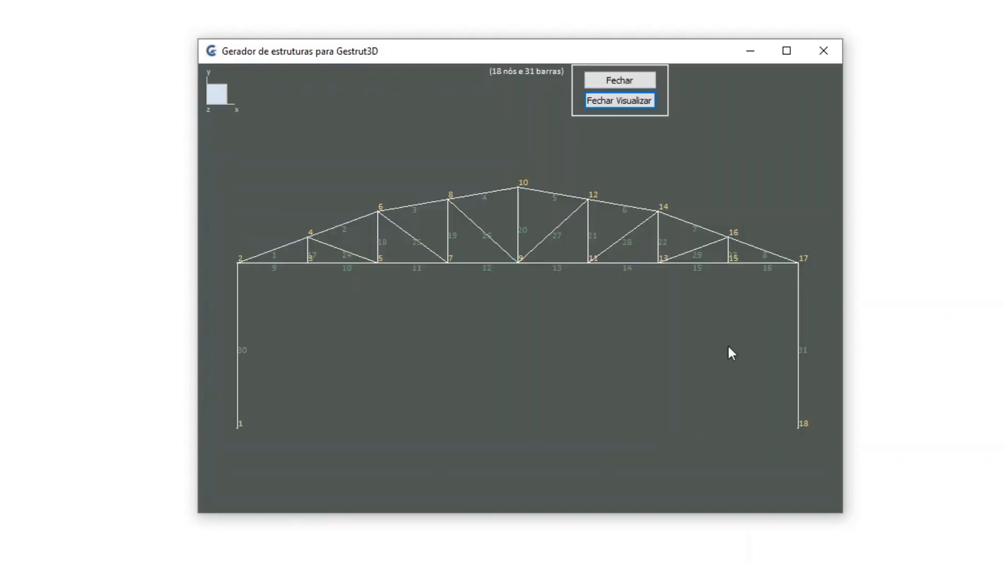
left_click(605, 101)
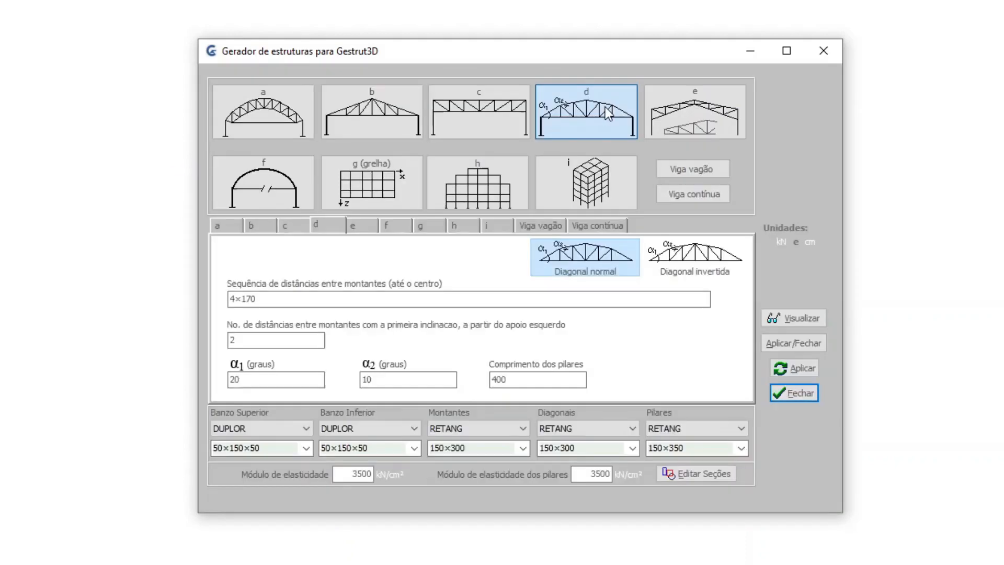
- Switch the model d two-slope truss to inverted diagonals, generate it, and close the preview
left_click(706, 270)
left_click(795, 367)
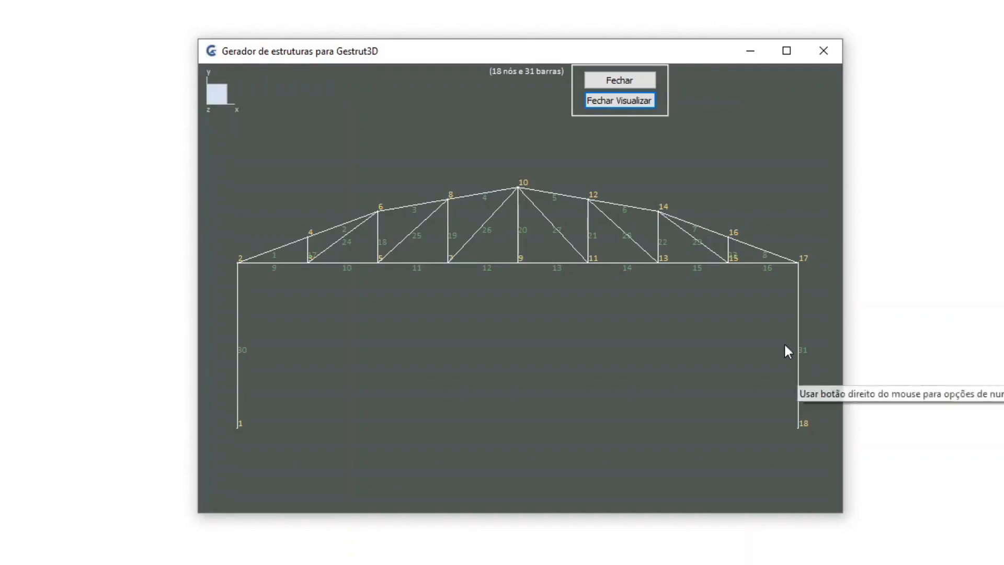
left_click(622, 102)
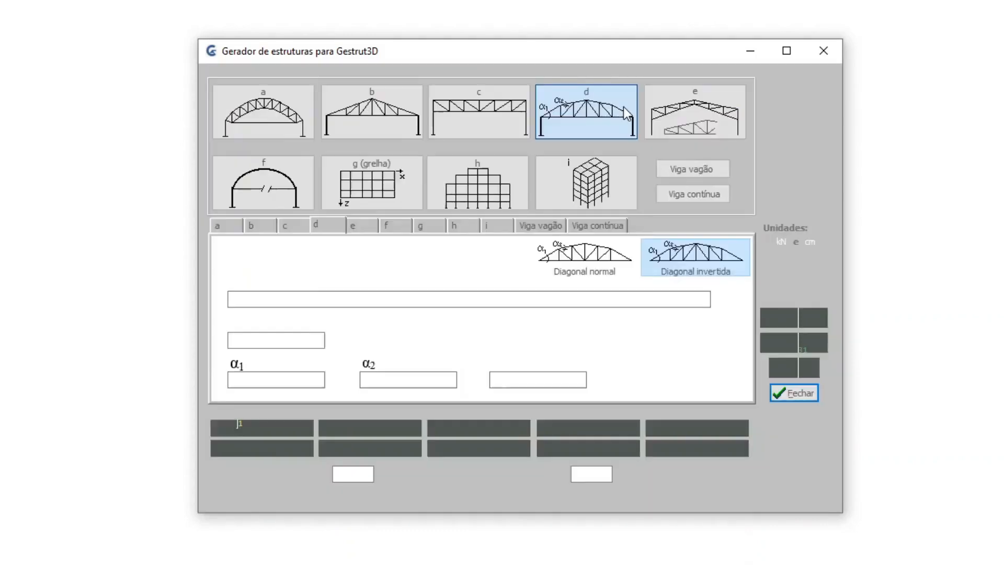
- Generate the model e trussed gable frame with h1 set to 120, h2 to 150 and h3 to 100, and close its preview
left_click(694, 132)
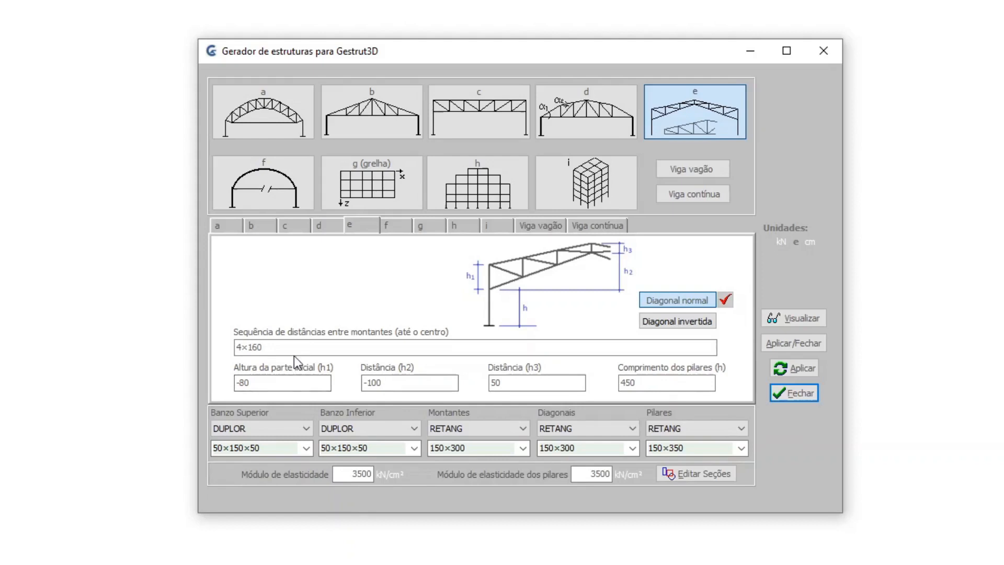
mouse_move(274, 346)
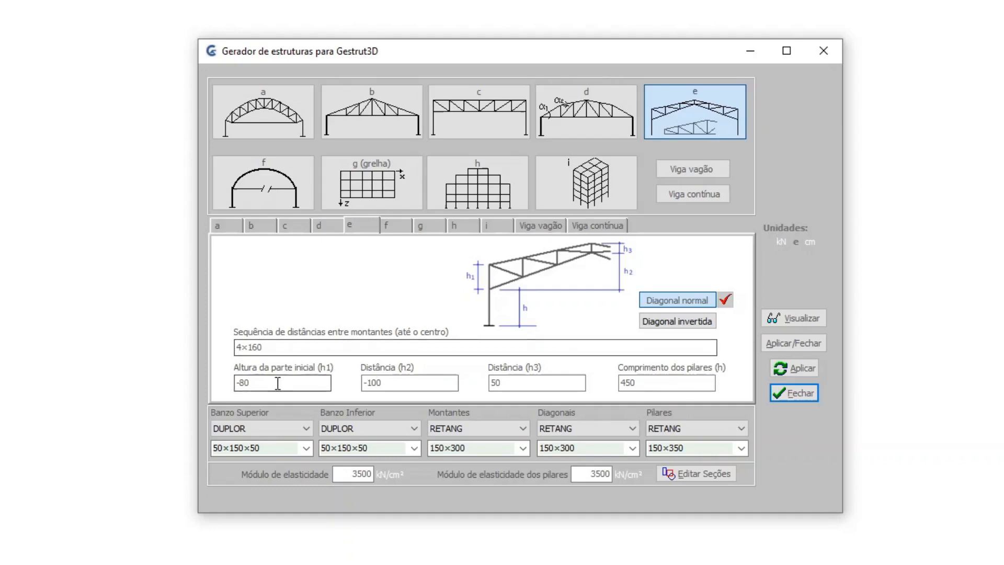
left_click_drag(276, 382, 206, 383)
type("10")
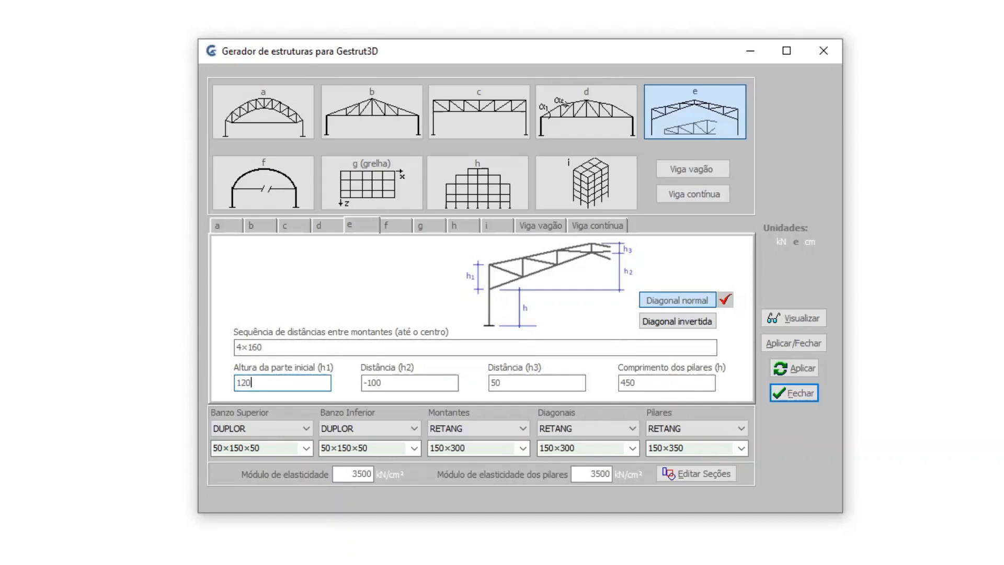
left_click_drag(408, 384, 339, 386)
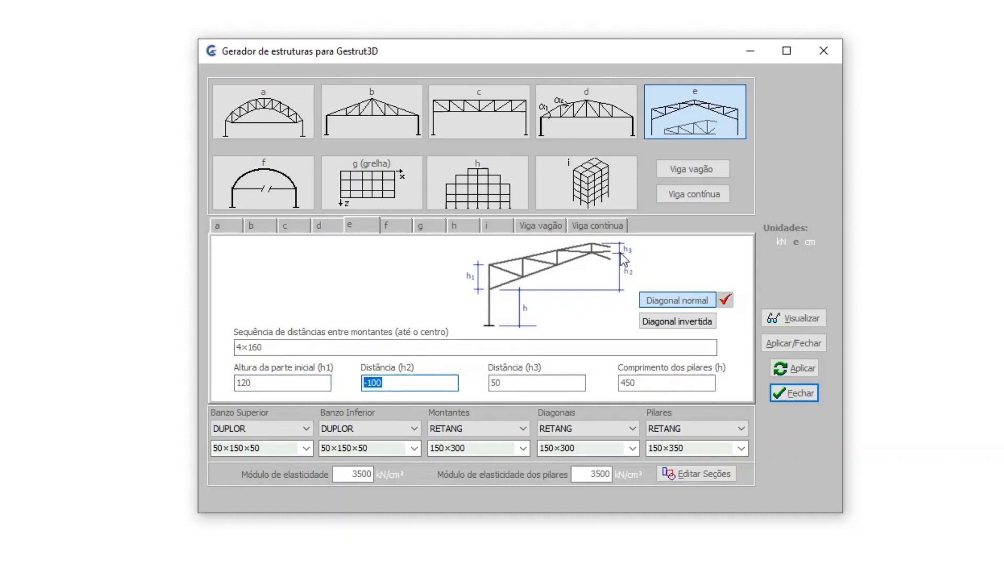
type("15")
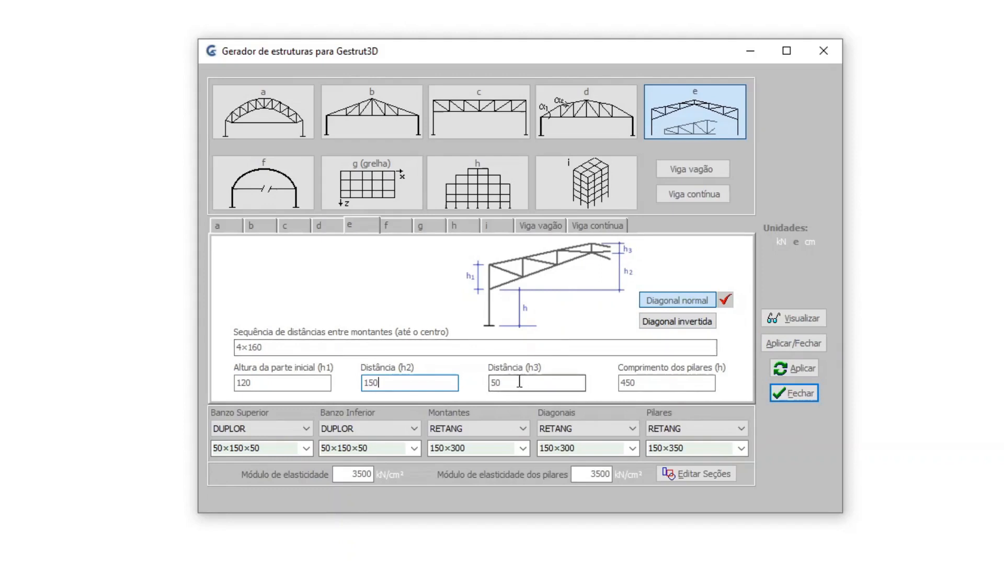
left_click_drag(519, 383, 478, 388)
type("100")
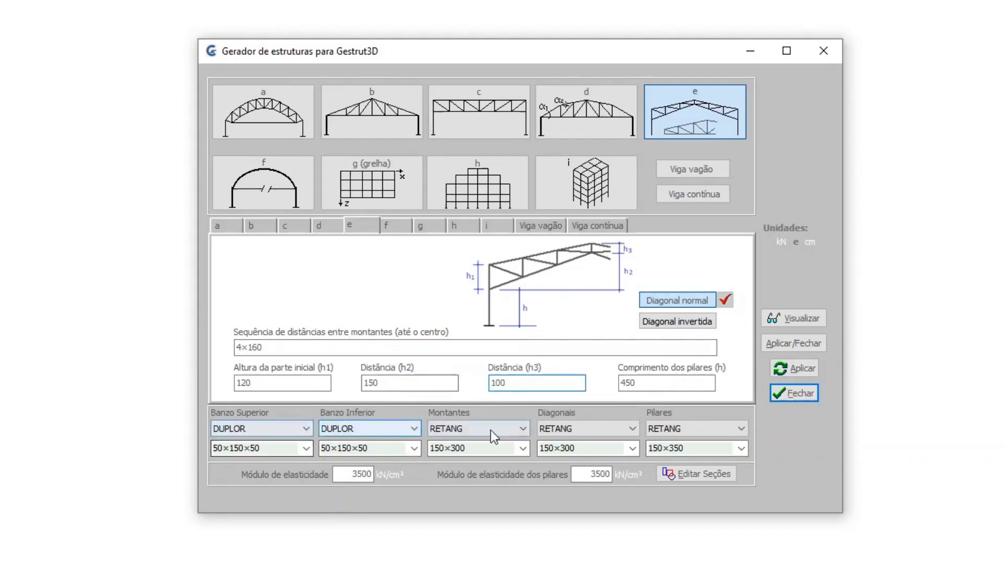
left_click(806, 368)
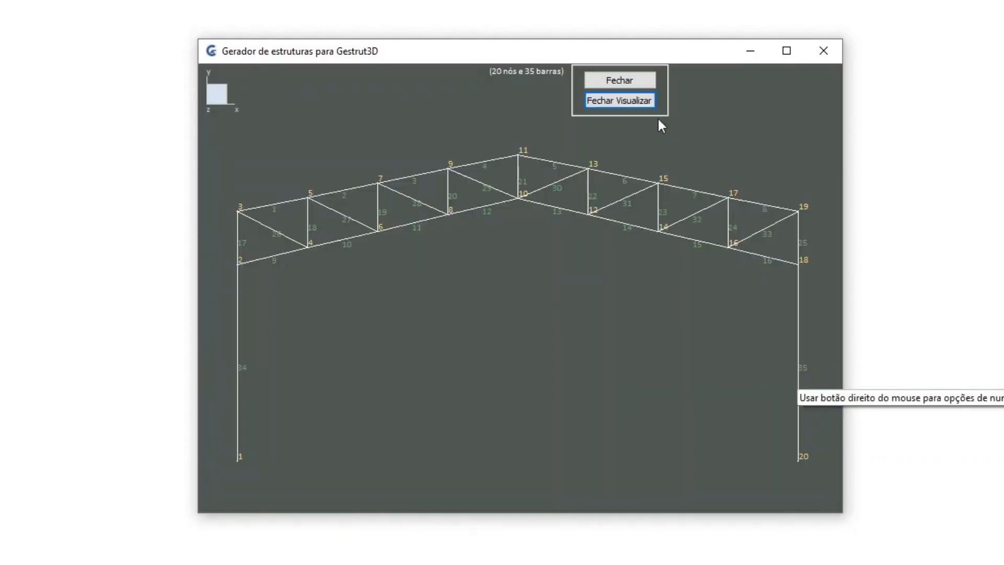
left_click(620, 101)
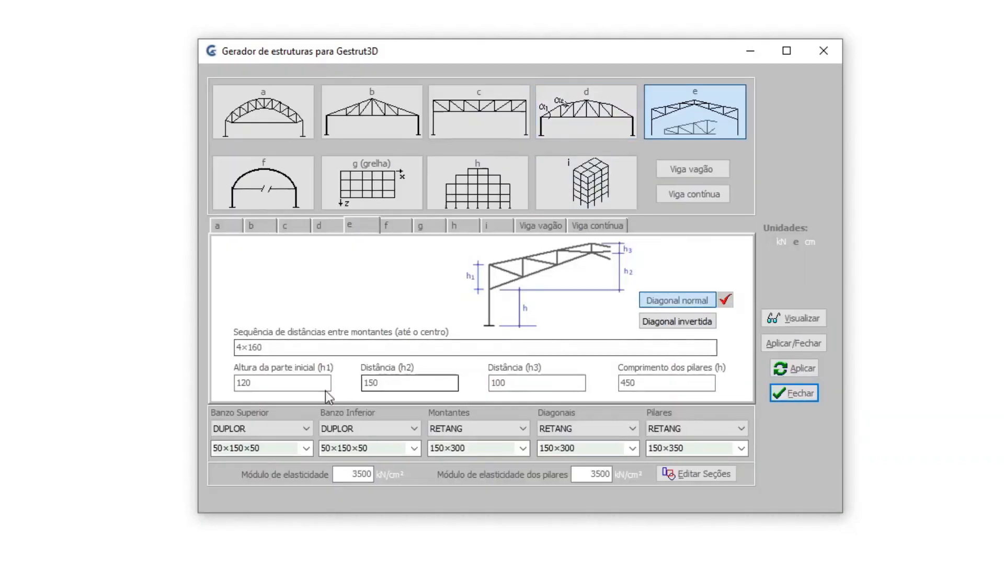
- Set the initial height h1 of the model e frame to 0, generate it, and close its preview
left_click(272, 387)
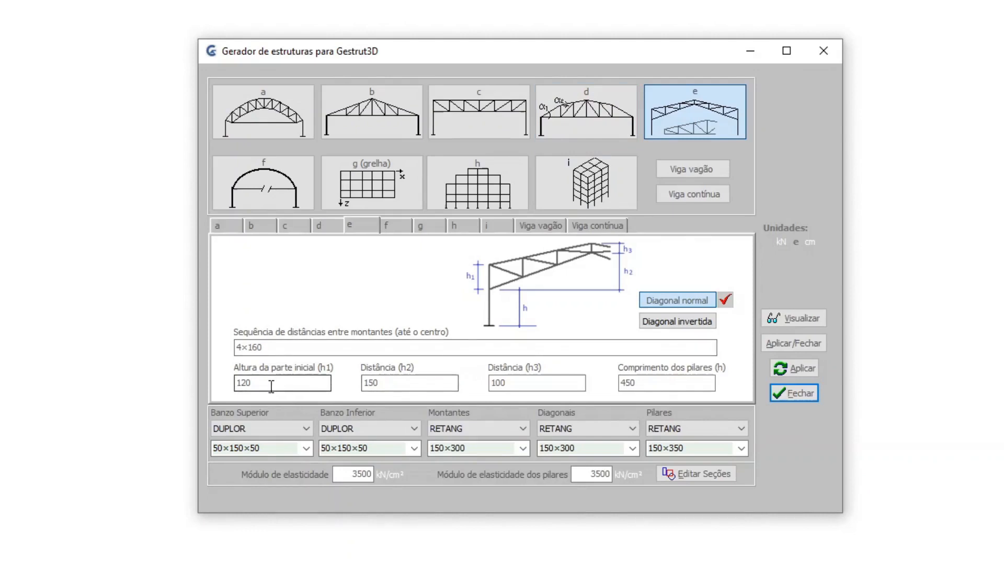
left_click_drag(252, 382, 233, 384)
type("0")
left_click(800, 369)
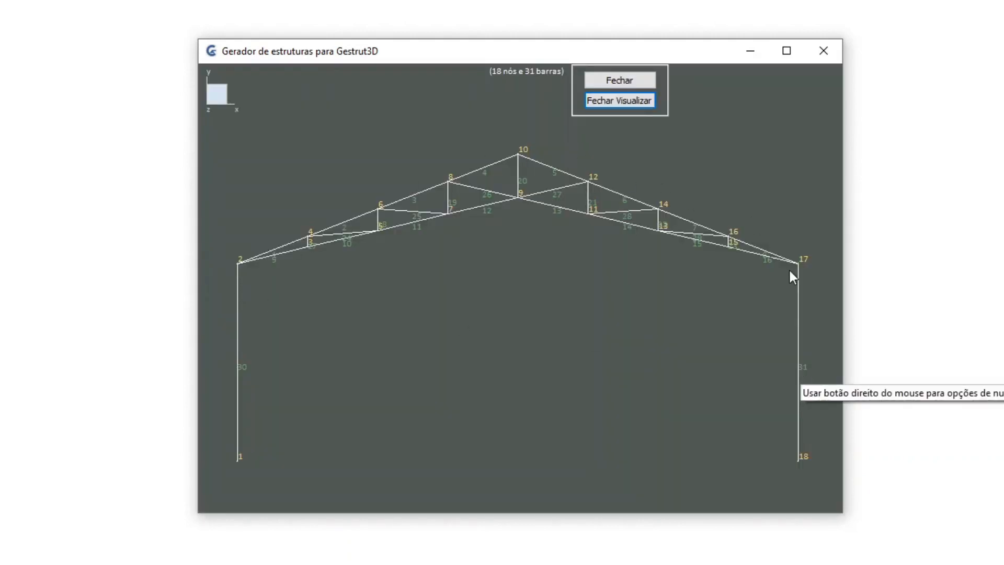
left_click(652, 103)
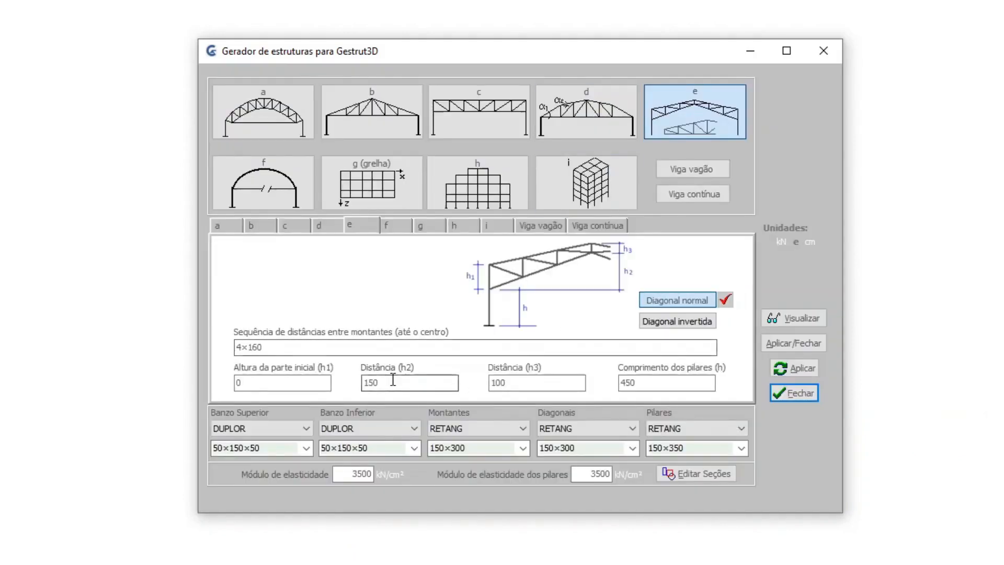
- Generate the model e frame with h1 set to 160, h2 to 160 and h3 to 0, and close its preview
double_click(241, 383)
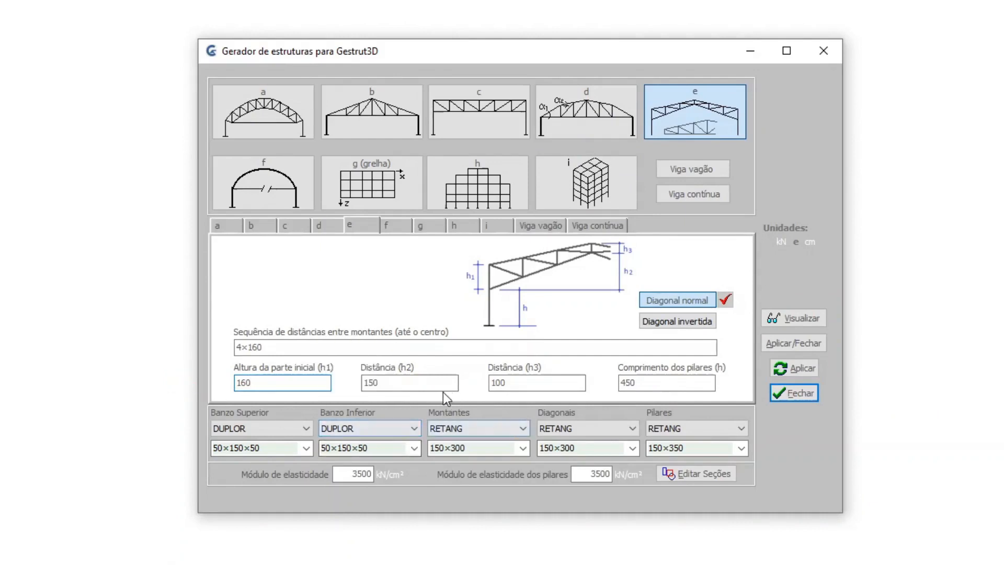
double_click(394, 386)
type("160")
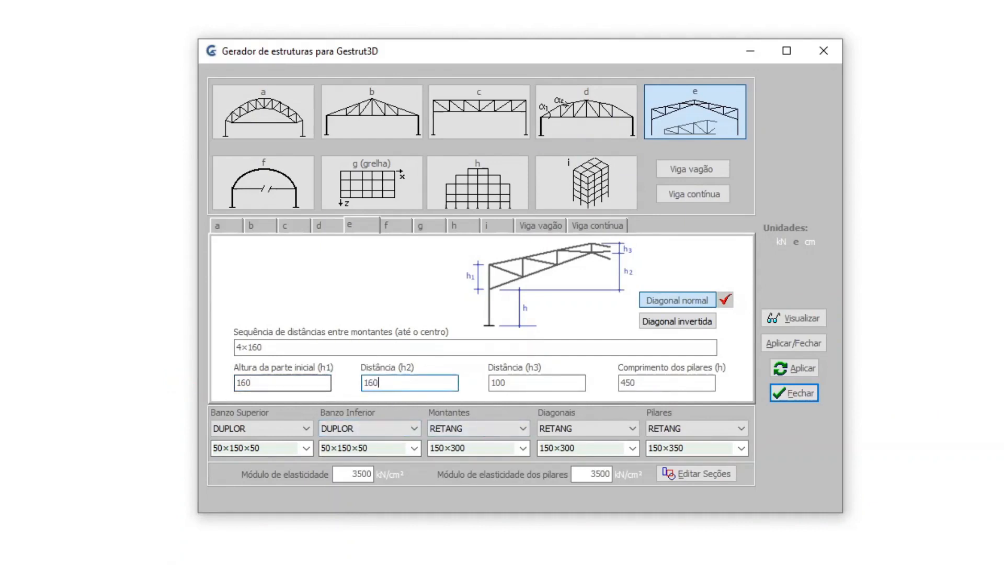
double_click(515, 382)
type("0")
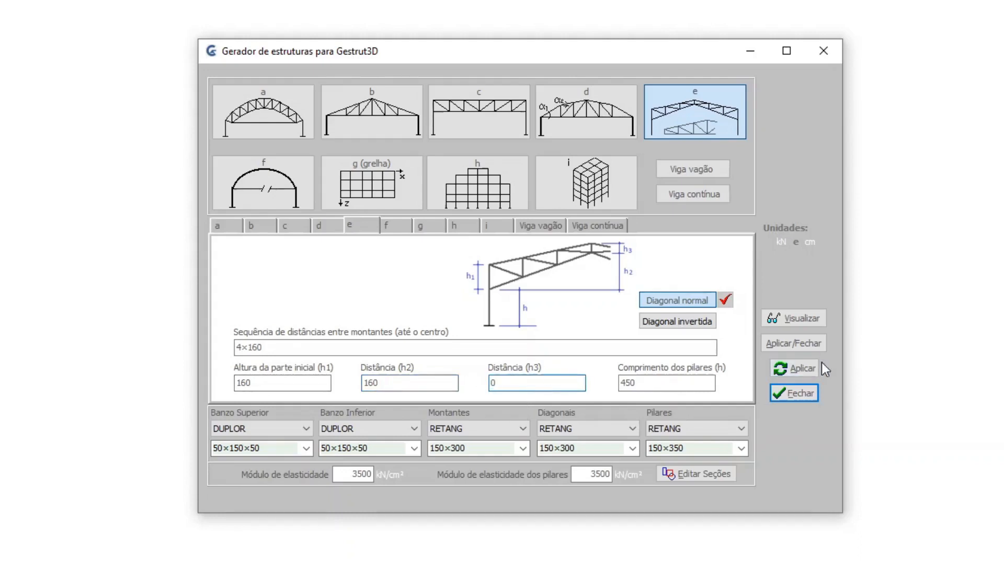
left_click(803, 367)
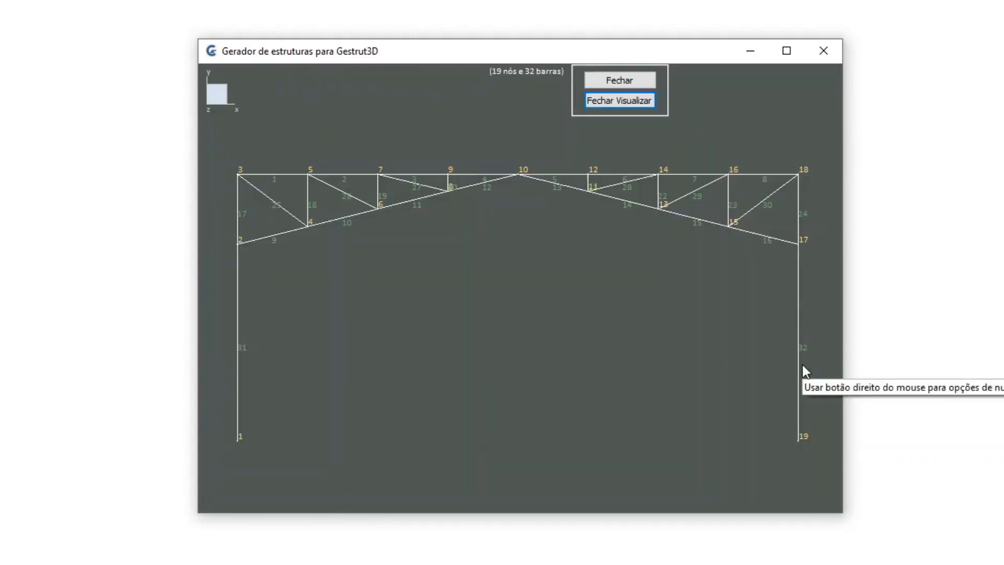
left_click(640, 102)
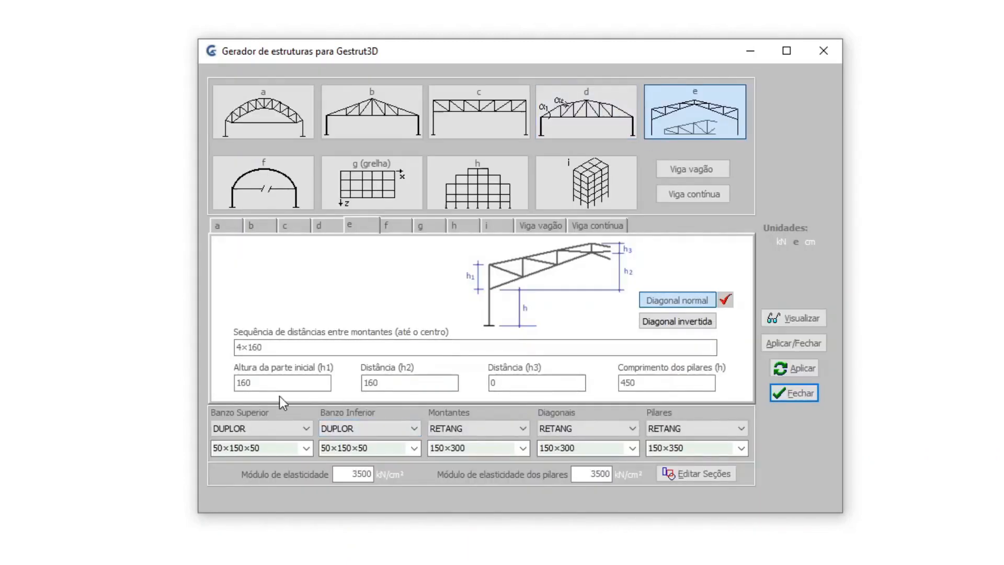
- Generate the model e frame with h1 set to -160, h2 to -80 and h3 to -100, and close its preview
left_click_drag(277, 386, 196, 382)
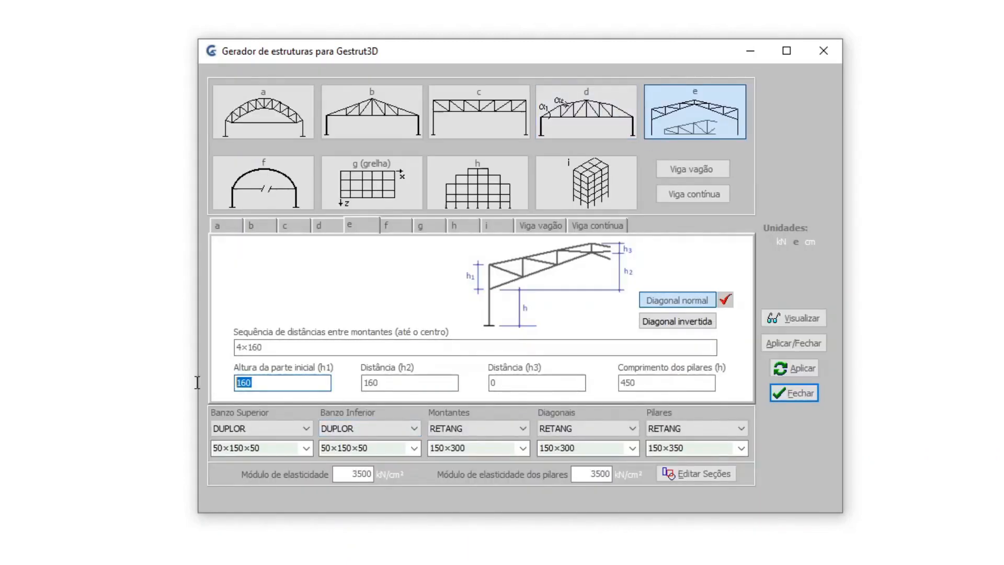
type("-16")
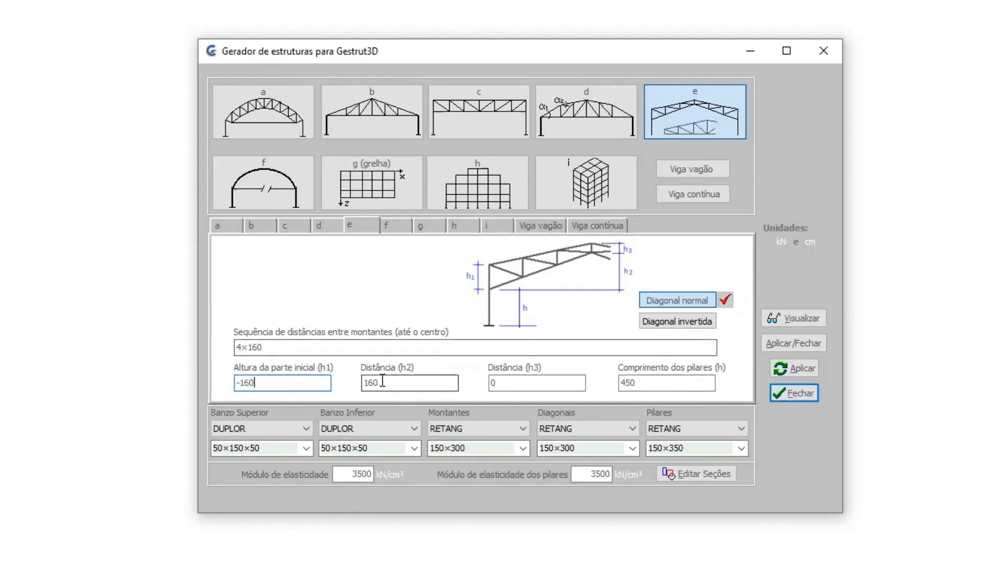
left_click_drag(384, 383, 342, 385)
type("-80")
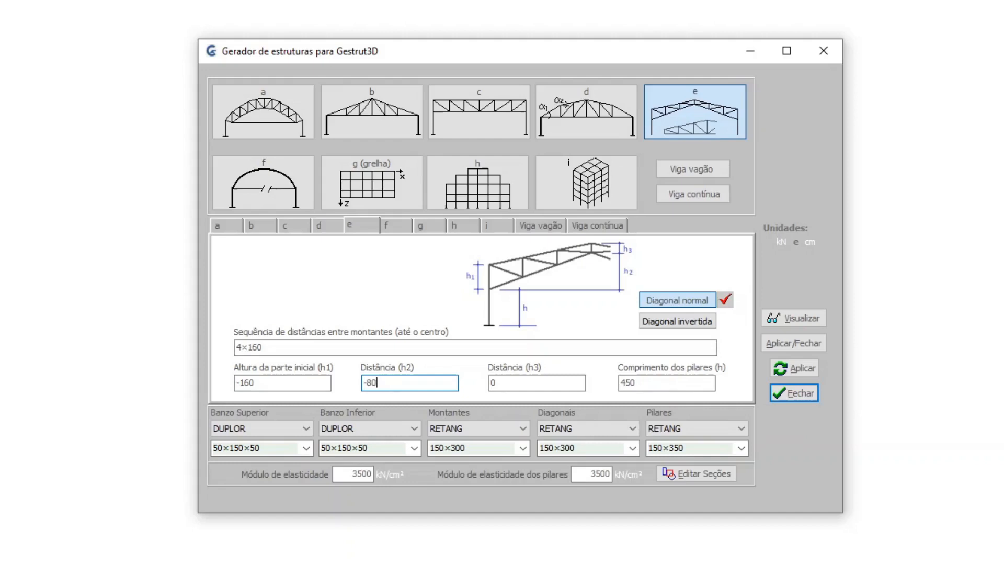
left_click_drag(511, 382, 459, 385)
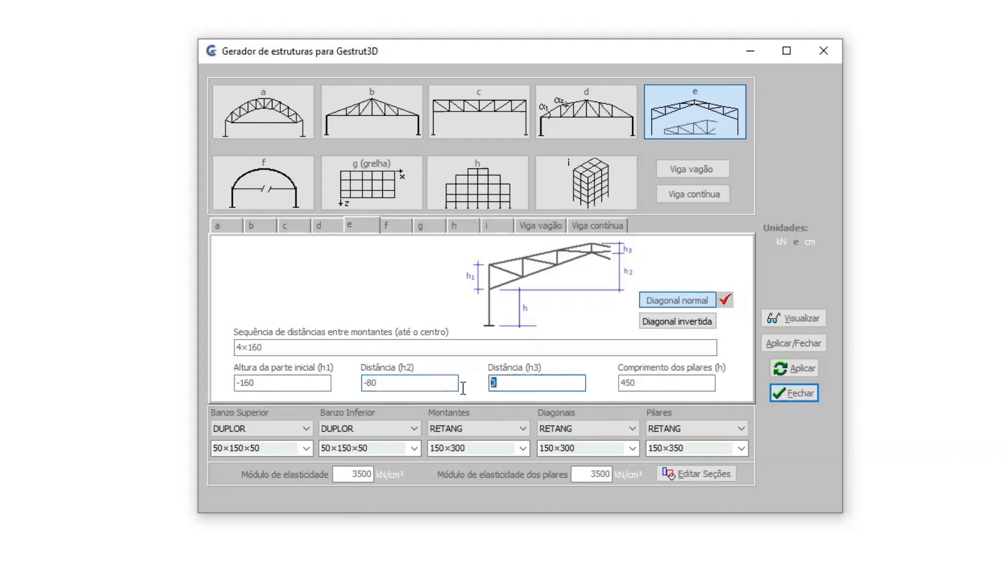
type("-100")
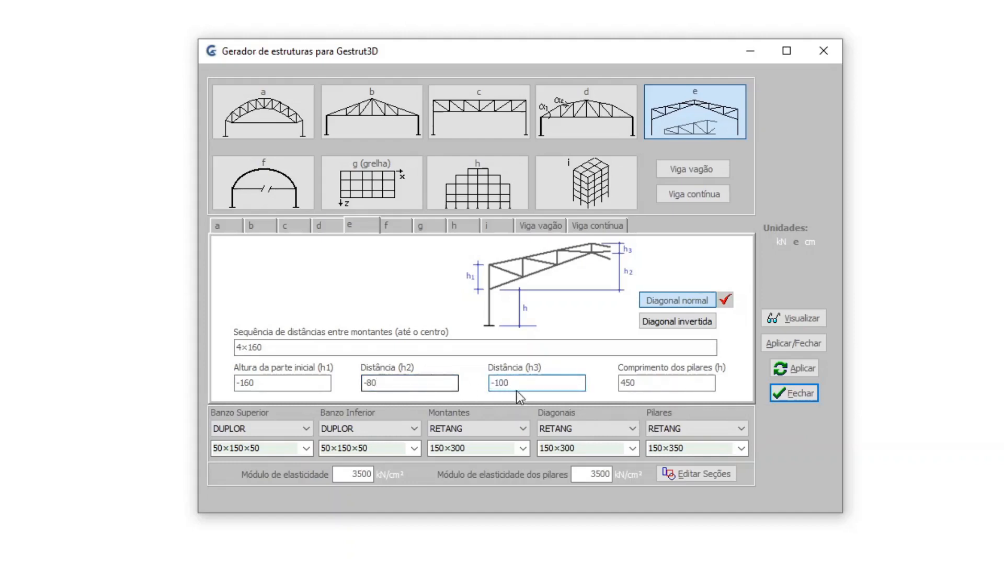
left_click(790, 367)
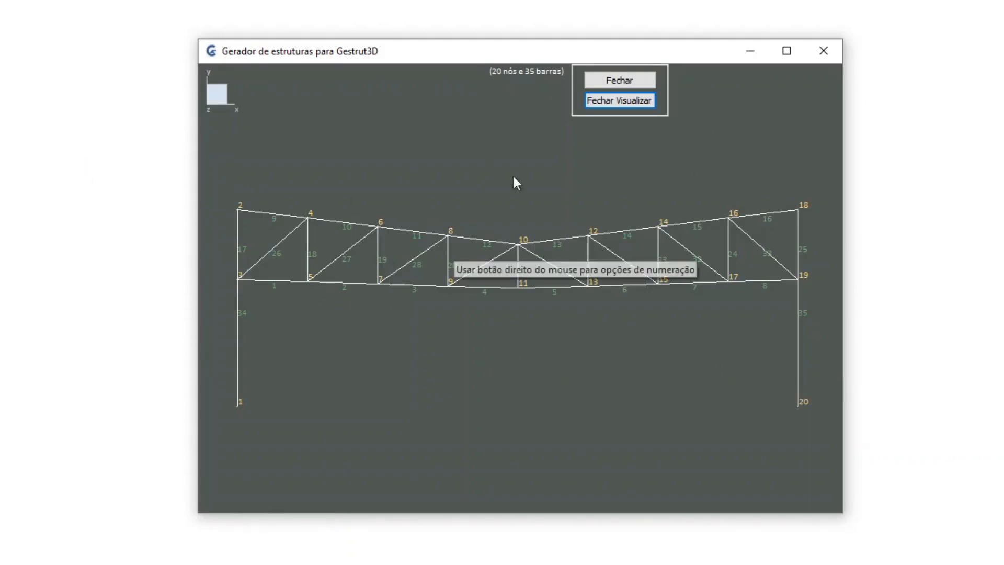
left_click(623, 101)
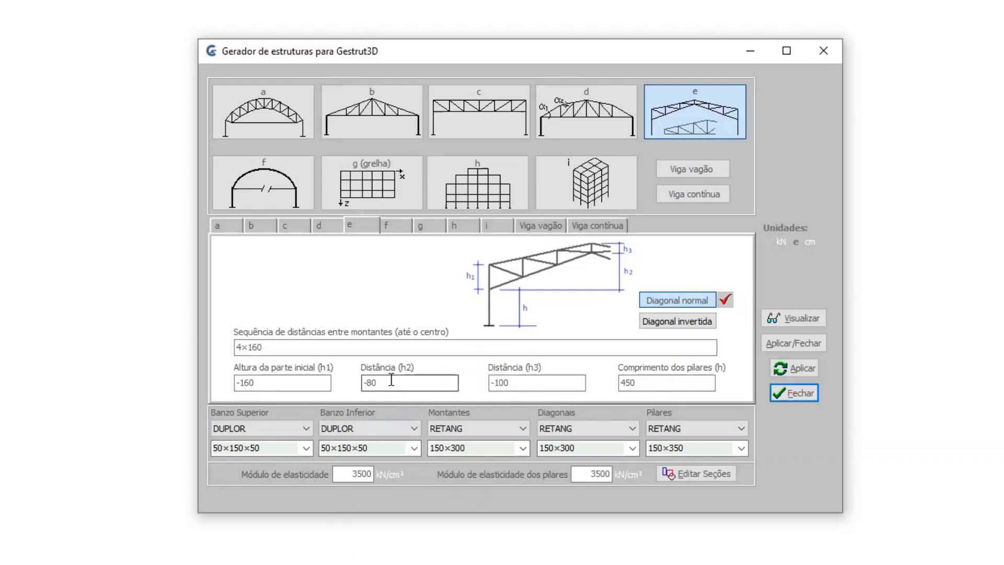
- Generate the model e frame with h1 set to -80, h2 to -100 and h3 to 50
left_click_drag(392, 380, 342, 381)
type("-100")
left_click_drag(518, 380, 487, 381)
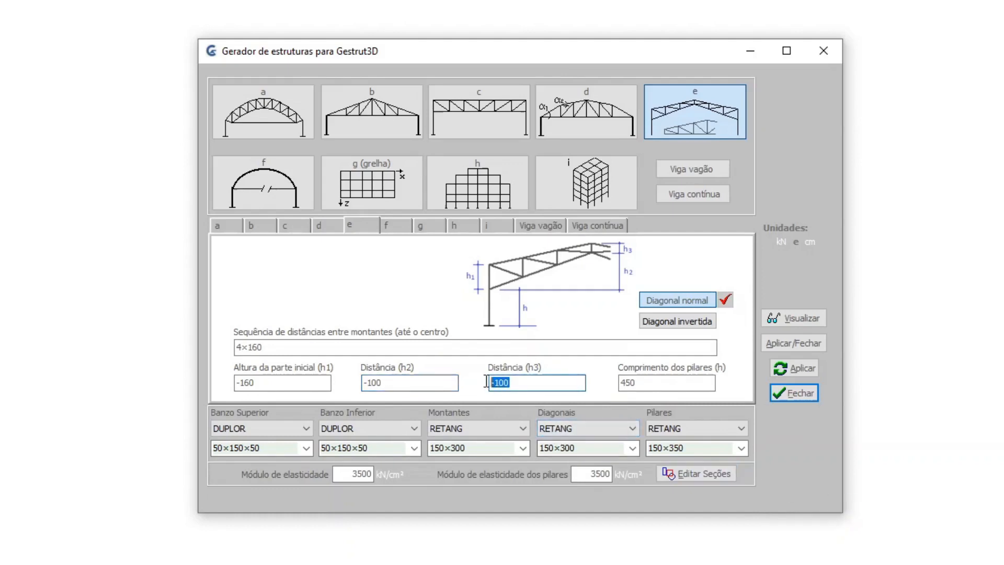
type("50")
left_click(805, 365)
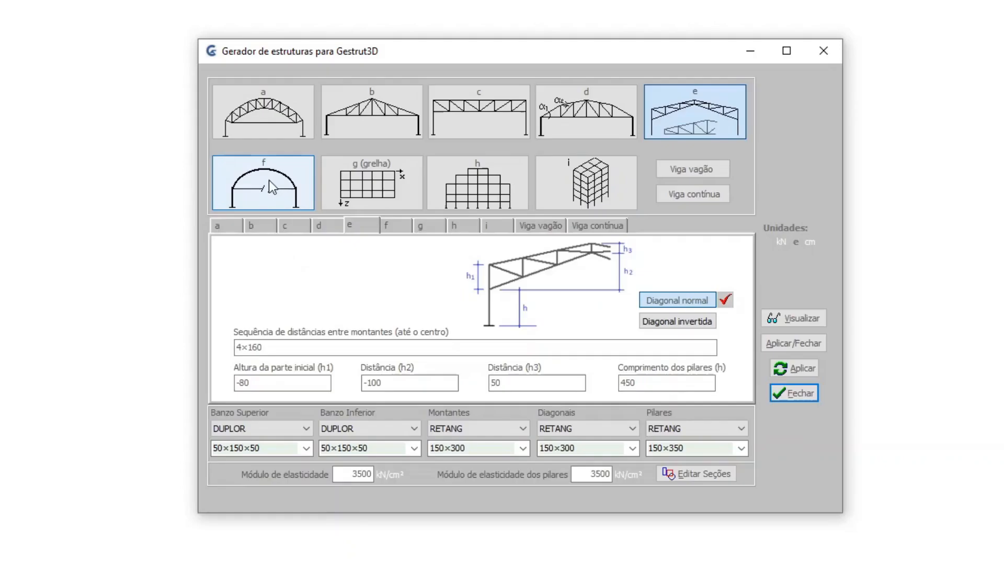
- Generate the tied arch on pillars of model f and close its preview
left_click(271, 186)
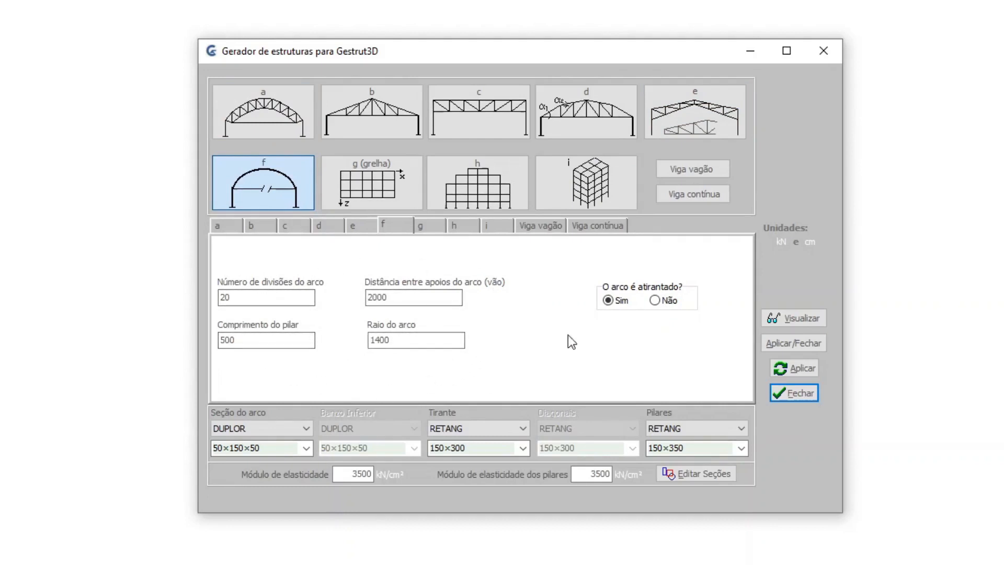
left_click(799, 369)
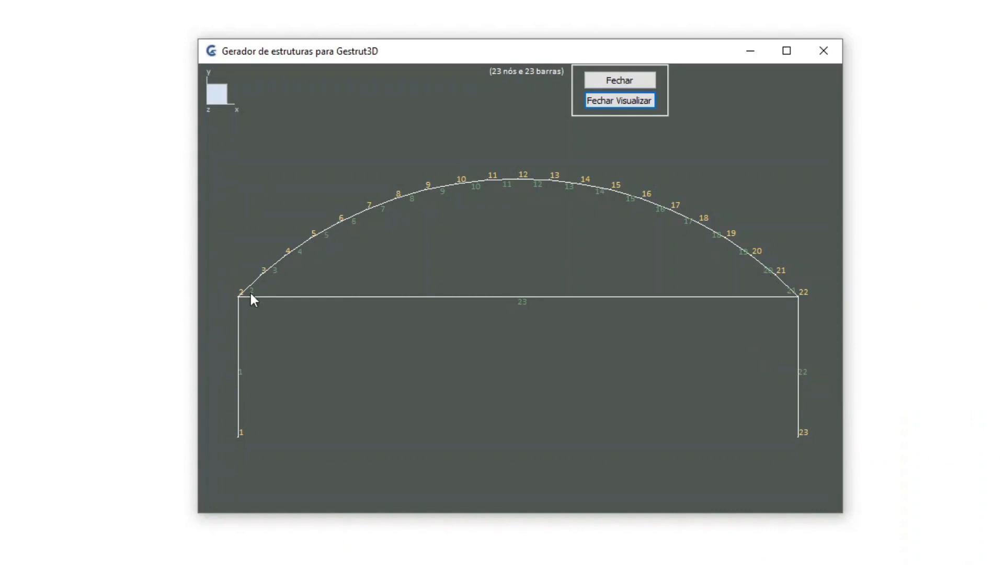
left_click(620, 102)
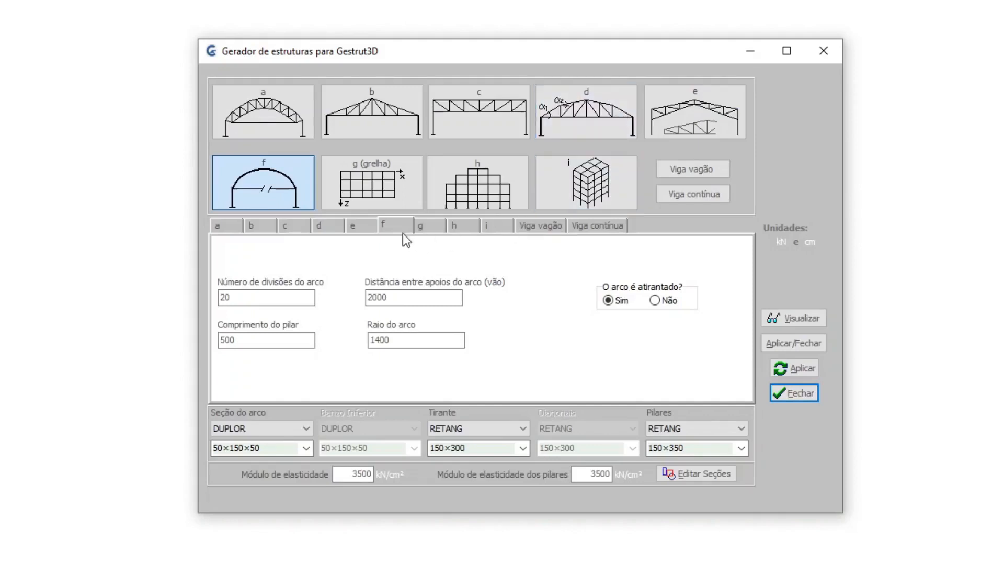
- Generate the horizontal x-z grid of model g with 5×2 and 3×1,5 spacings and close its preview
left_click(386, 185)
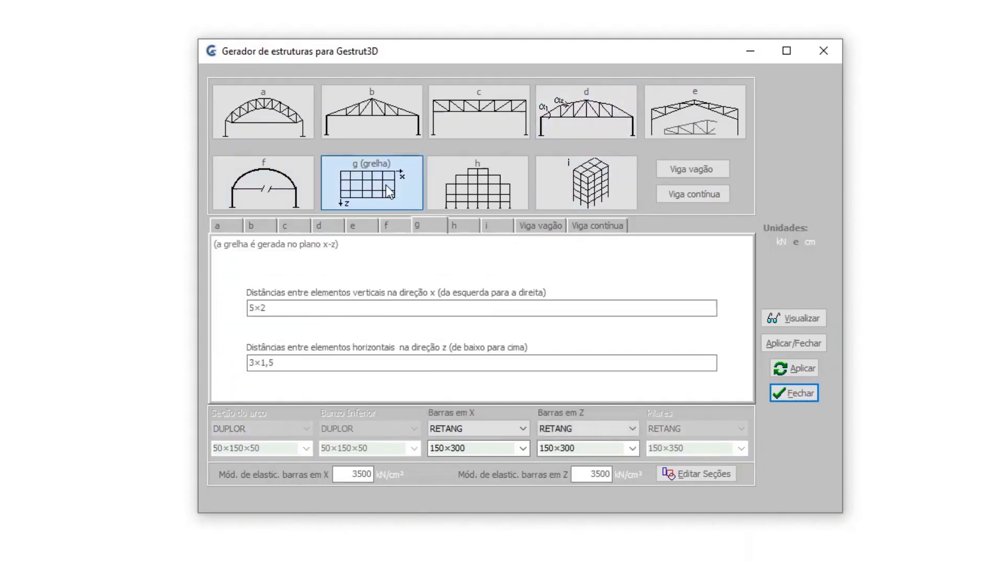
left_click(810, 372)
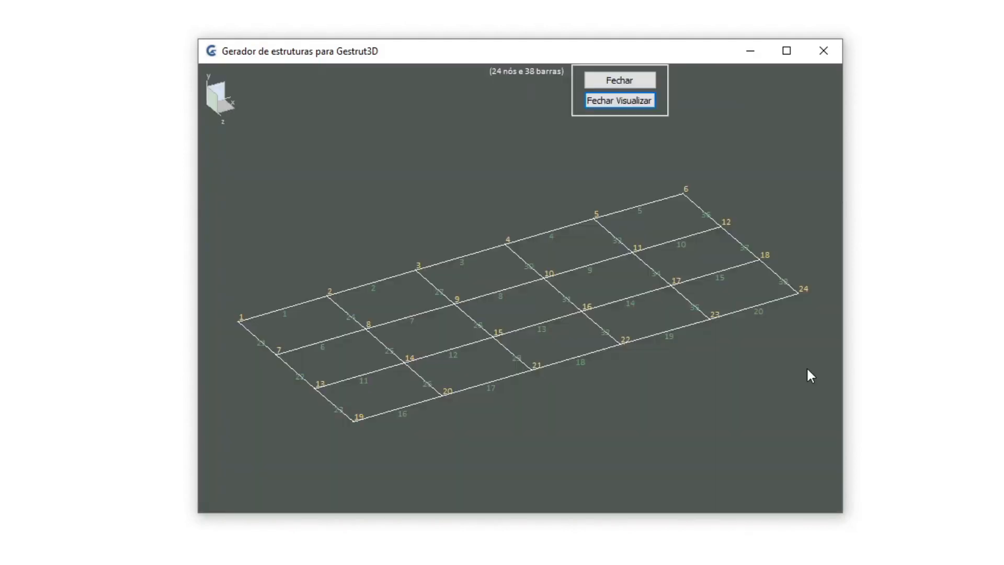
left_click(640, 104)
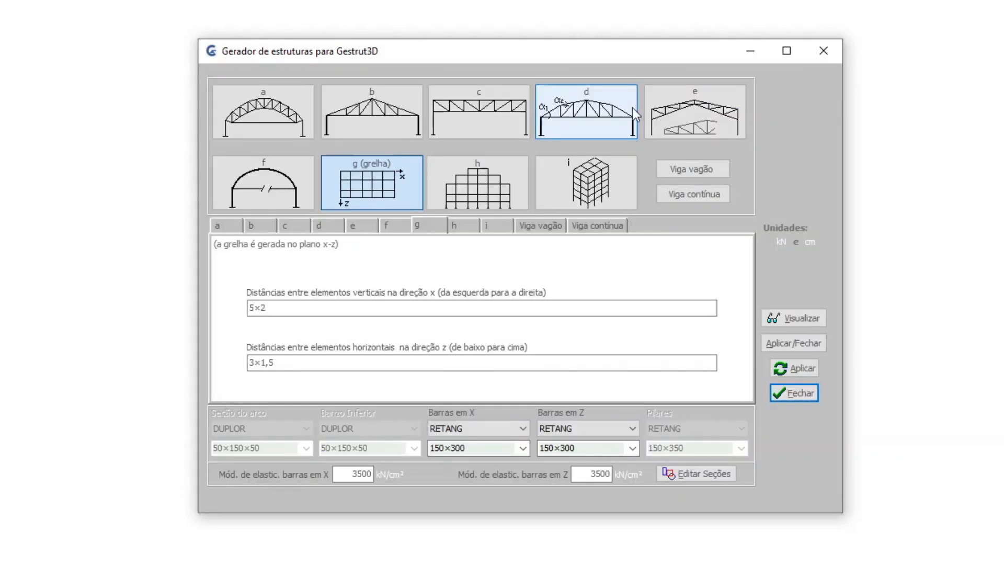
- Generate the plane multi-storey frame of model h without base beams and close its preview
left_click(478, 183)
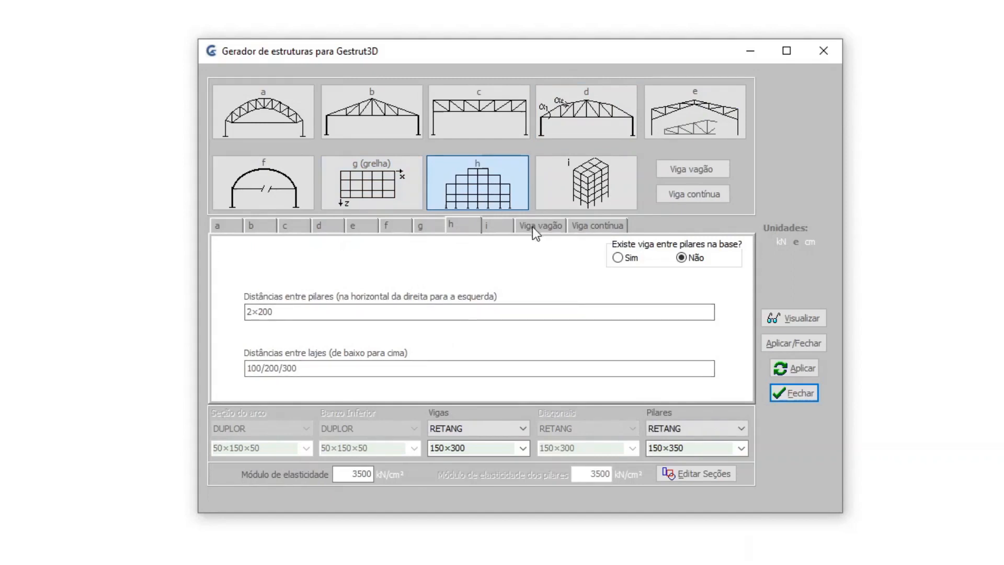
left_click(797, 368)
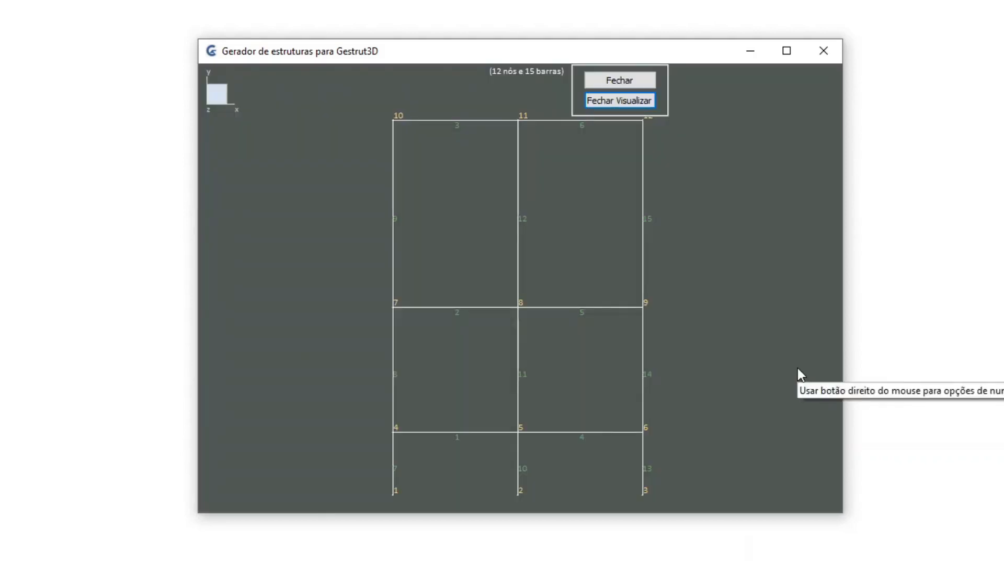
left_click(648, 98)
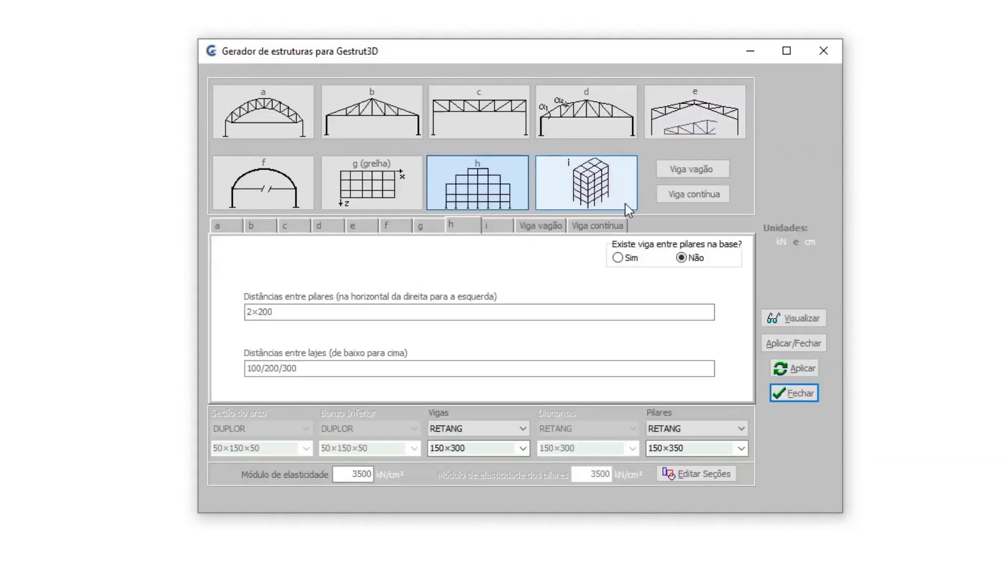
- Generate the three-dimensional building frame of model i without base beams and close its preview
left_click(599, 197)
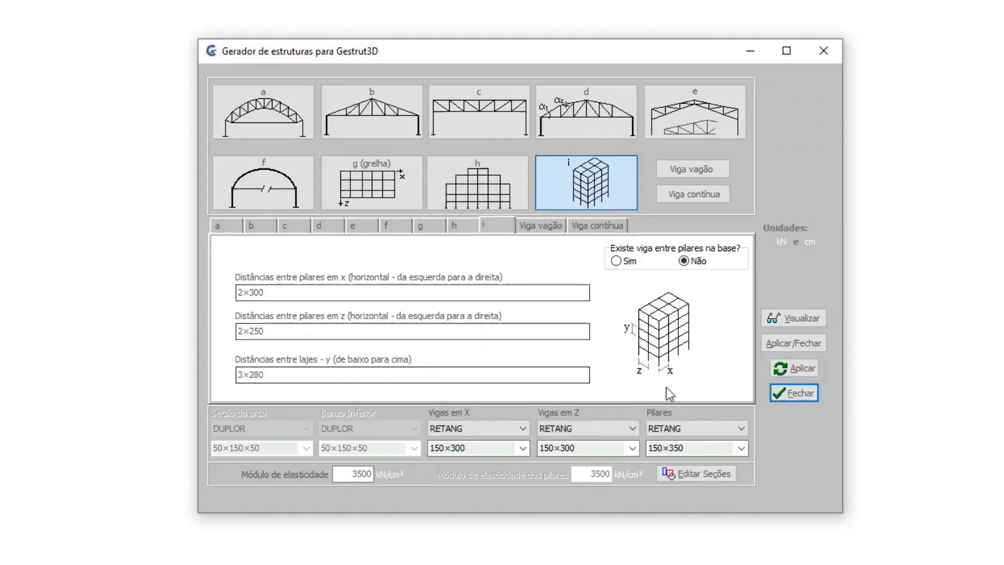
left_click(799, 369)
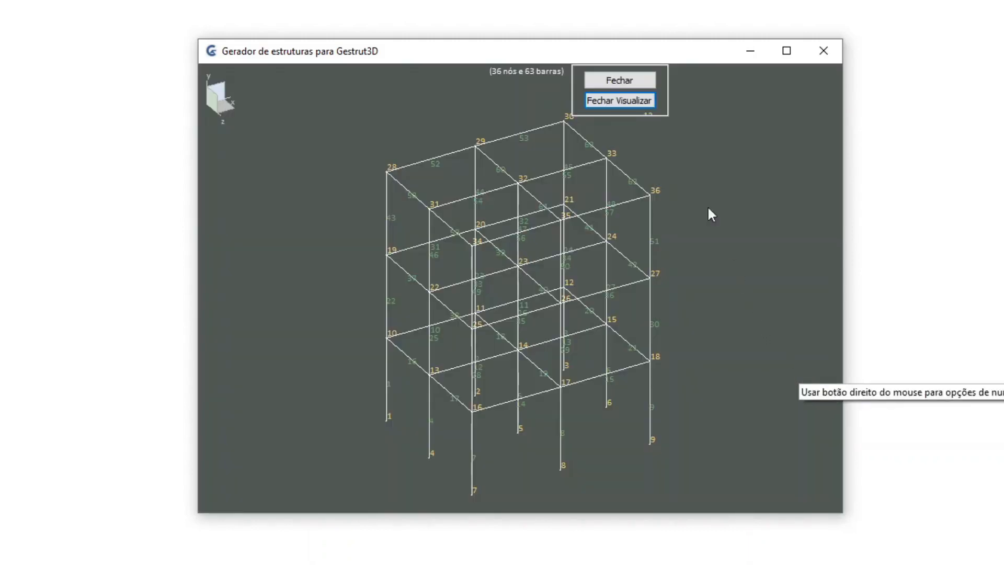
left_click(627, 101)
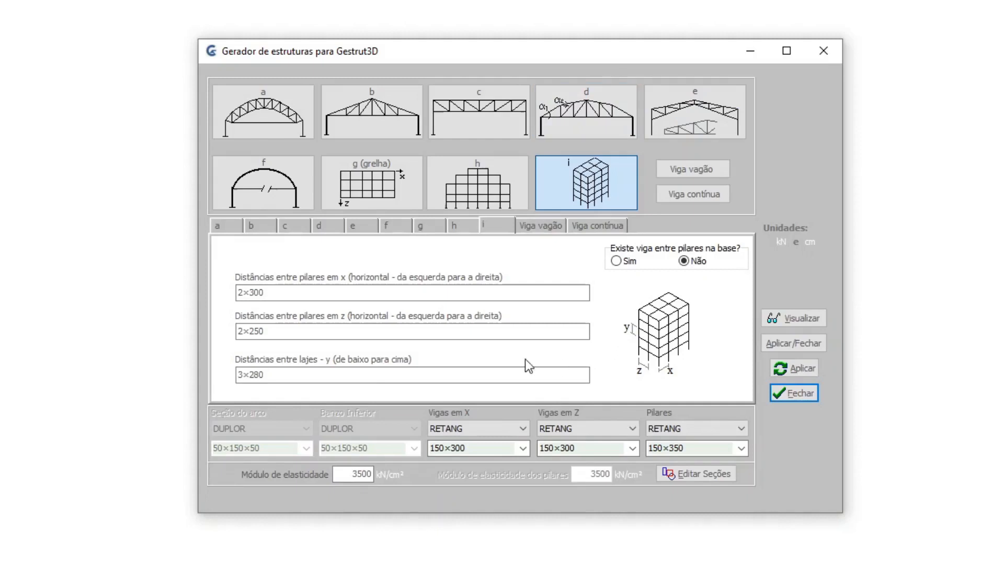
- Look over the Viga vagão and Viga contínua models, and apply the model i building frame to the main workspace
left_click(703, 169)
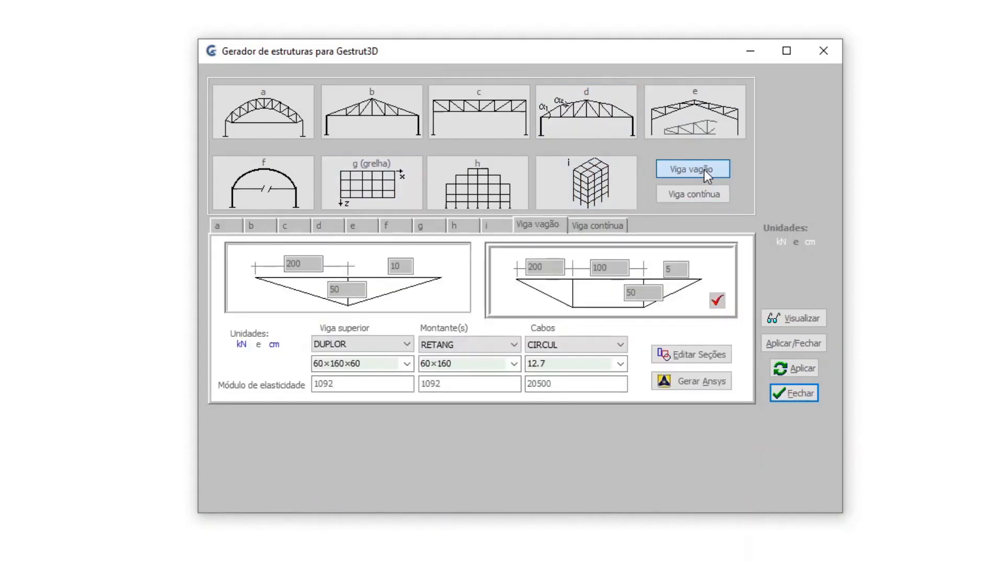
left_click(704, 199)
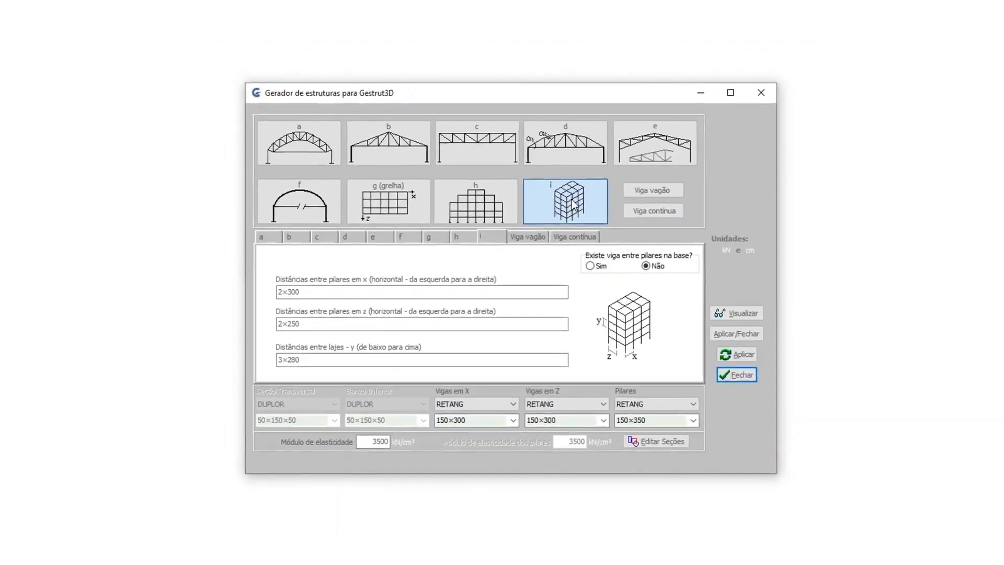
left_click(716, 330)
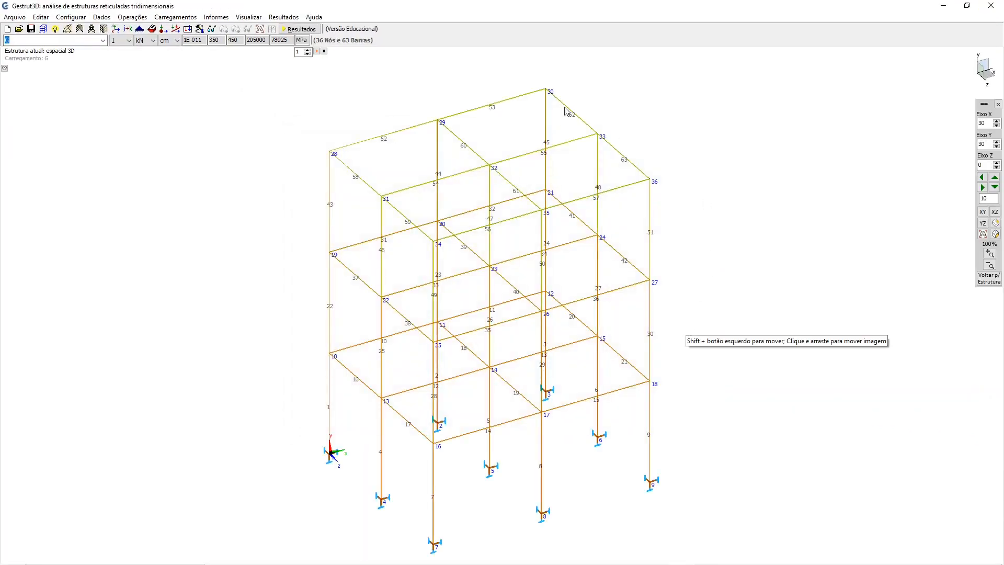
- Increase the display scale of the bar sections so the beams and pillars of the building frame are drawn thicker
left_click_drag(308, 50, 308, 50)
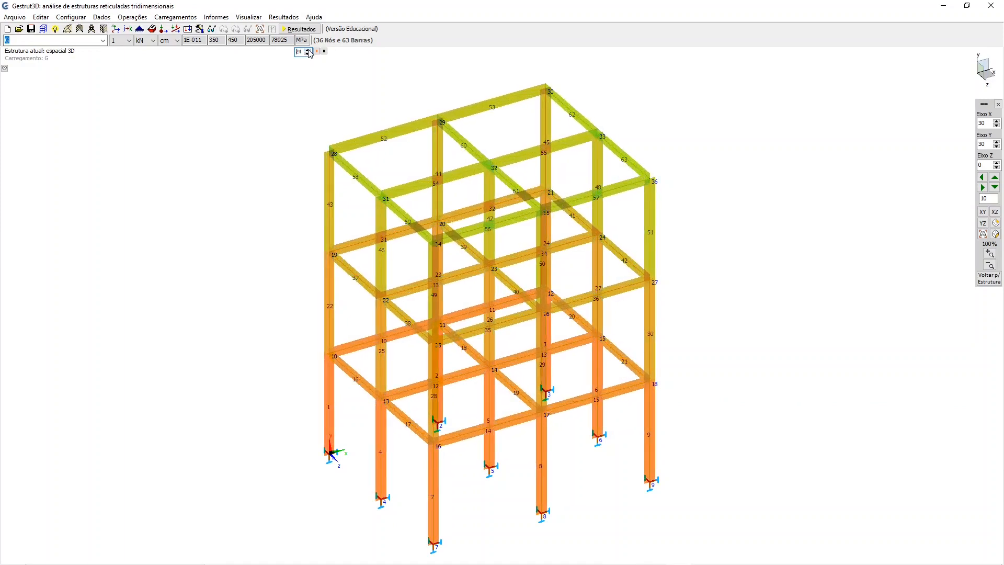
left_click(307, 49)
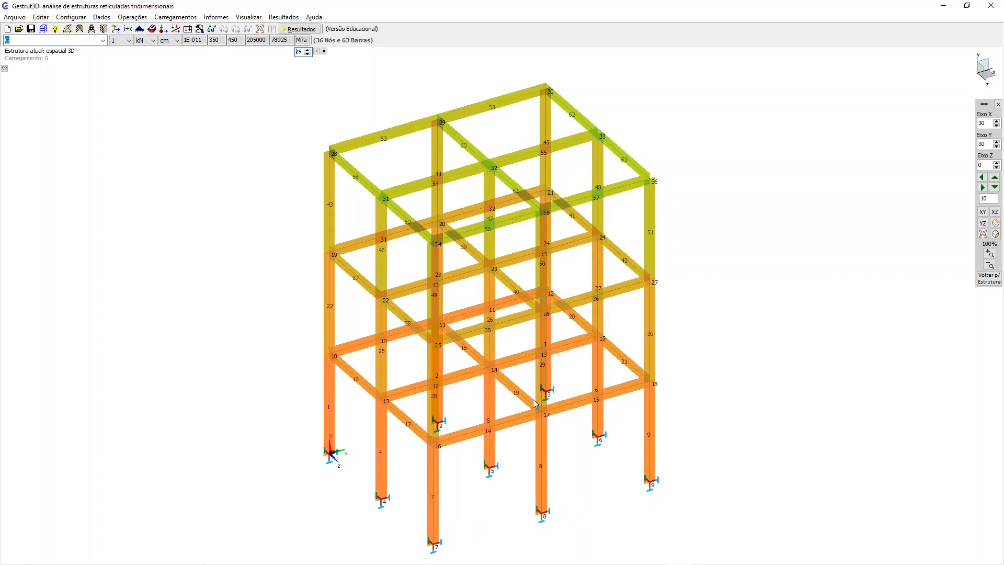
left_click(308, 50)
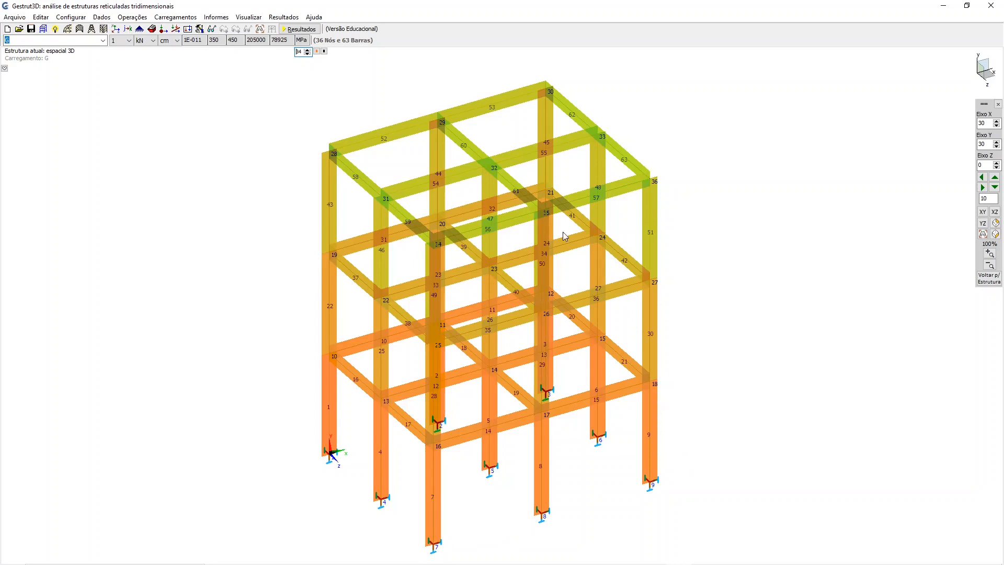
- Set the section rotation of bar 9 to 90° in the bar properties table
left_click(151, 29)
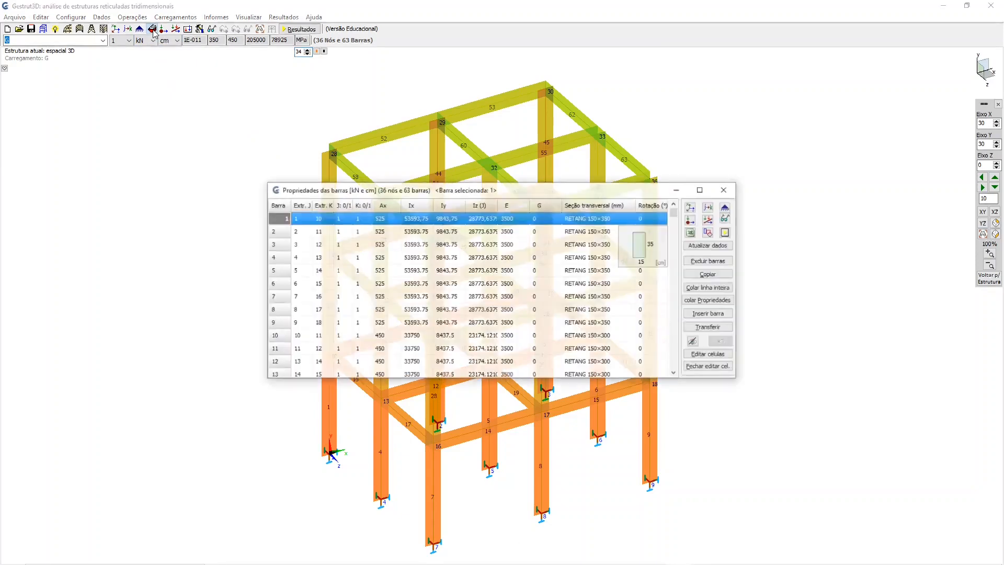
left_click_drag(558, 196, 313, 227)
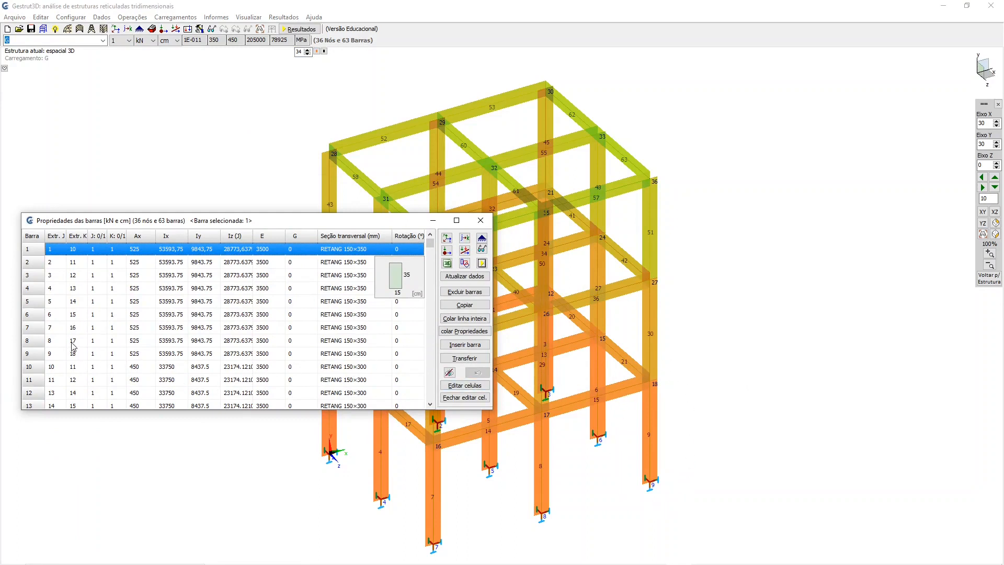
left_click(292, 354)
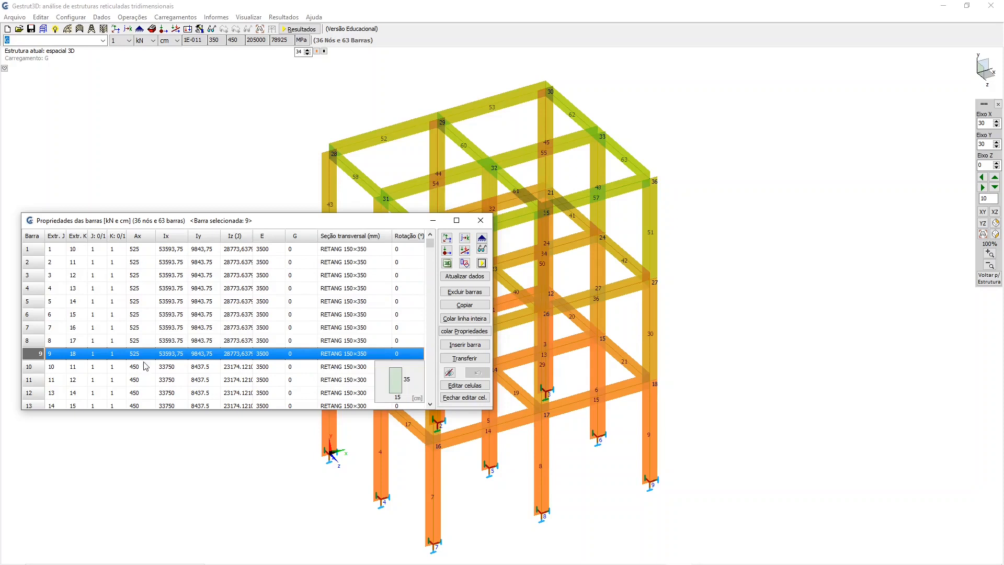
double_click(359, 355)
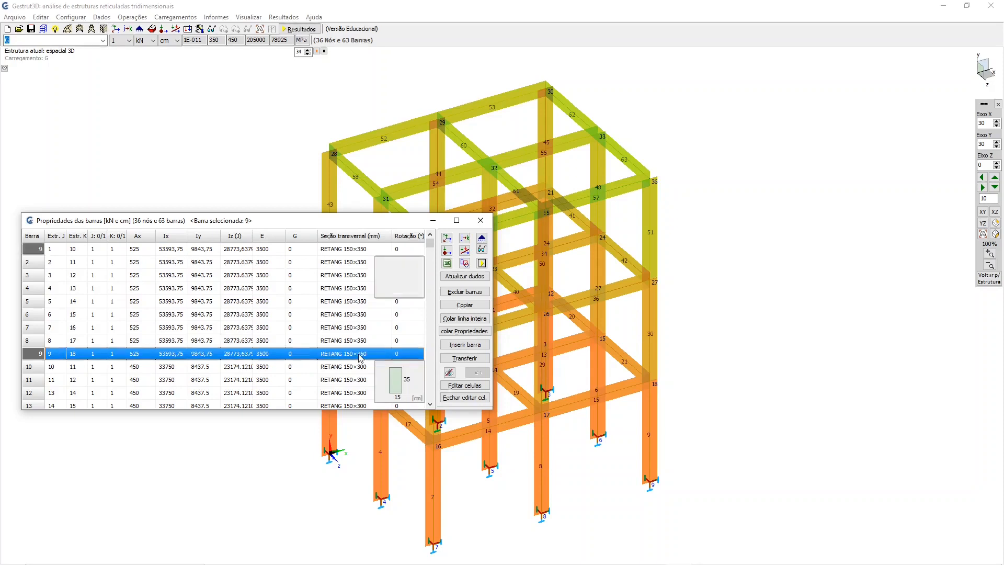
left_click(310, 354)
left_click(265, 354)
left_click(398, 355)
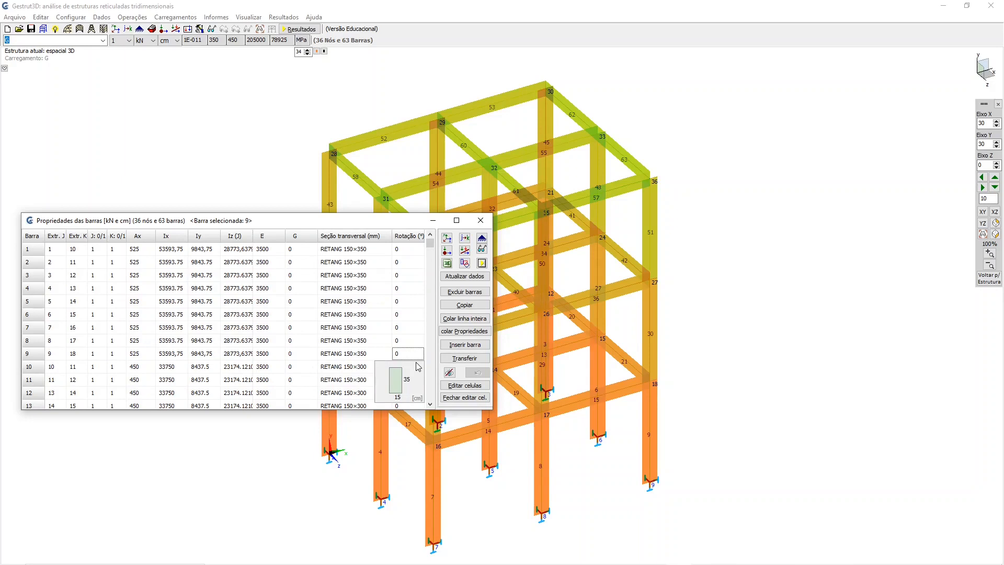
type("90")
left_click(482, 251)
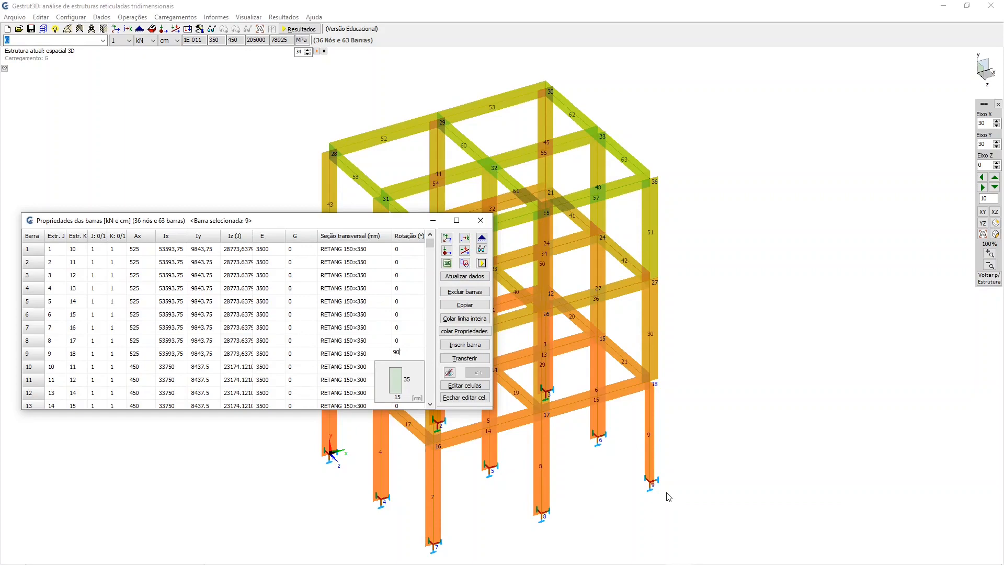
- Turn off the section preview in the bar properties table and copy the properties of bar 9
left_click_drag(180, 213, 239, 111)
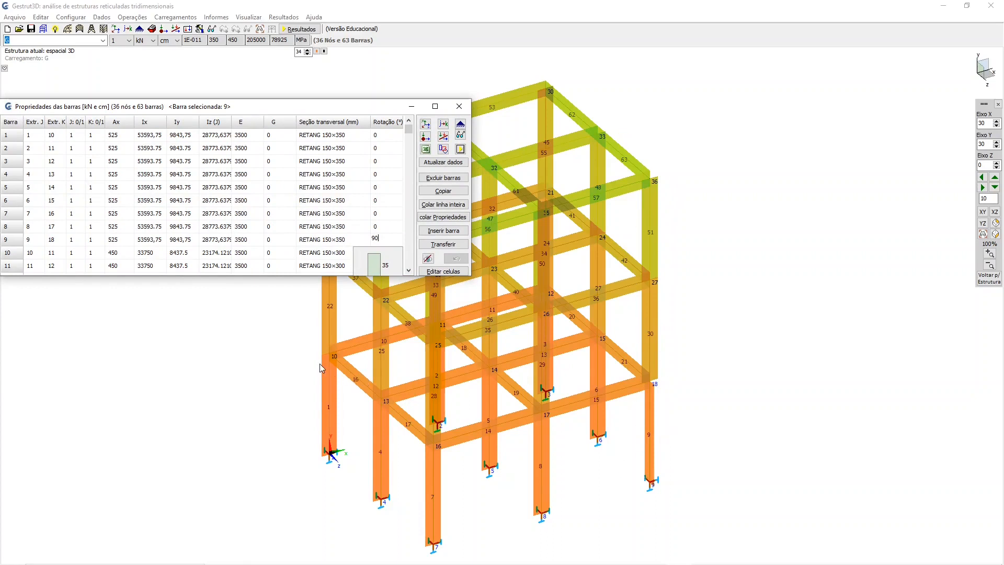
left_click(256, 243)
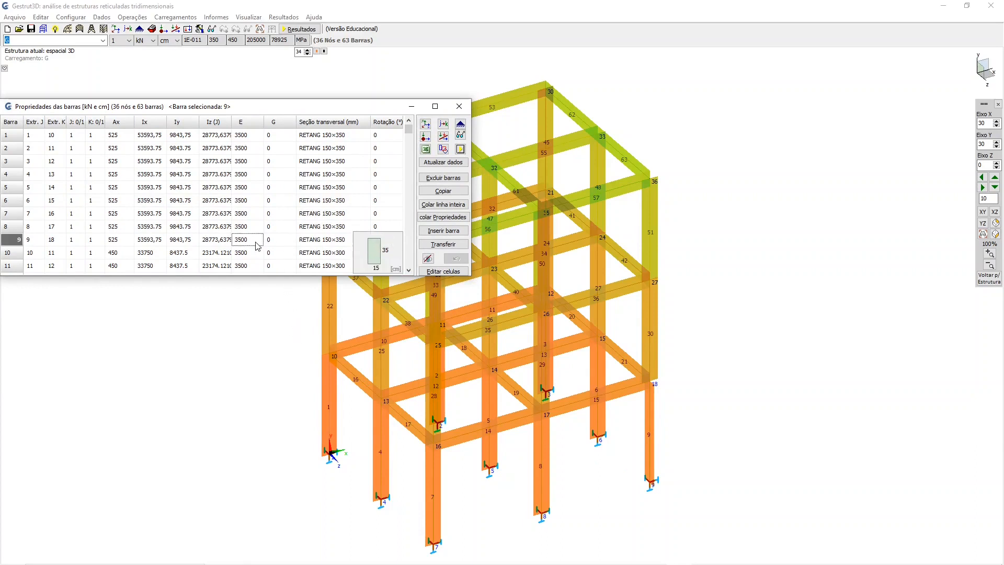
left_click(431, 259)
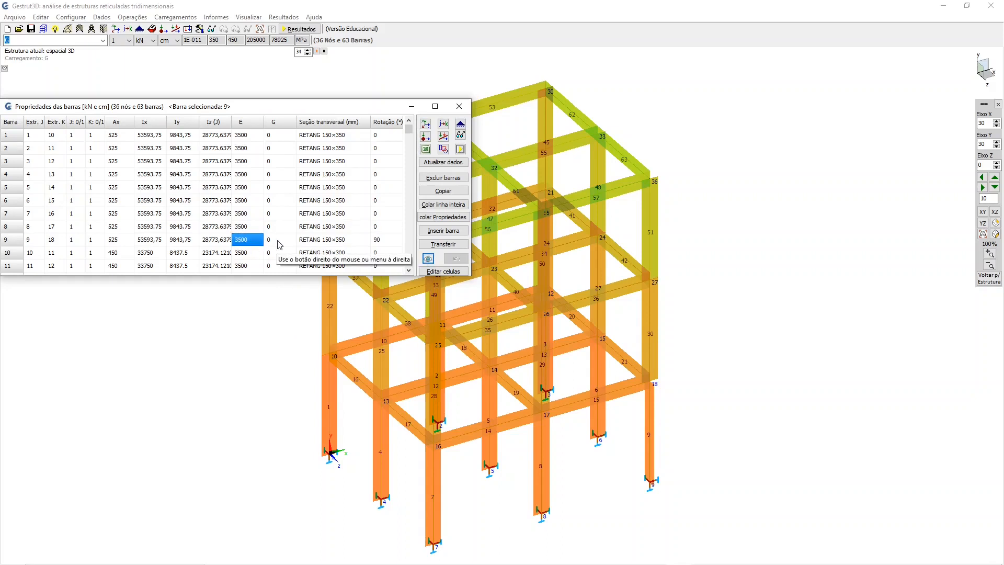
left_click(332, 239)
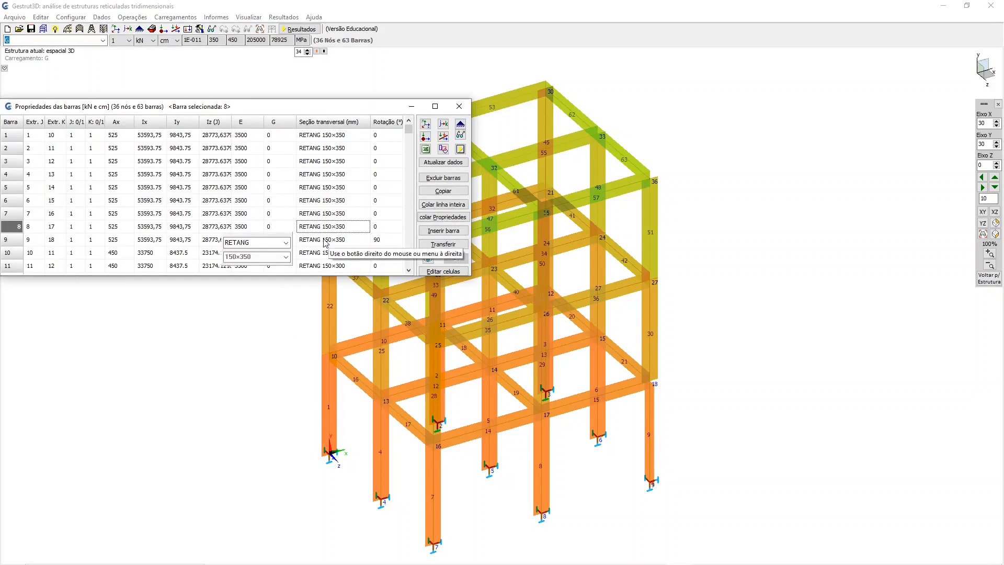
left_click(382, 244)
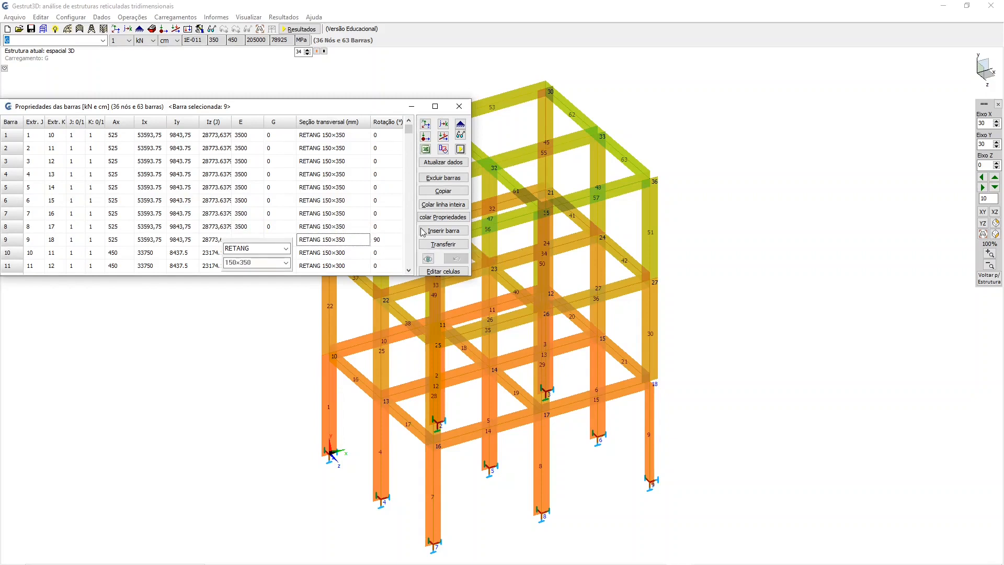
left_click(437, 191)
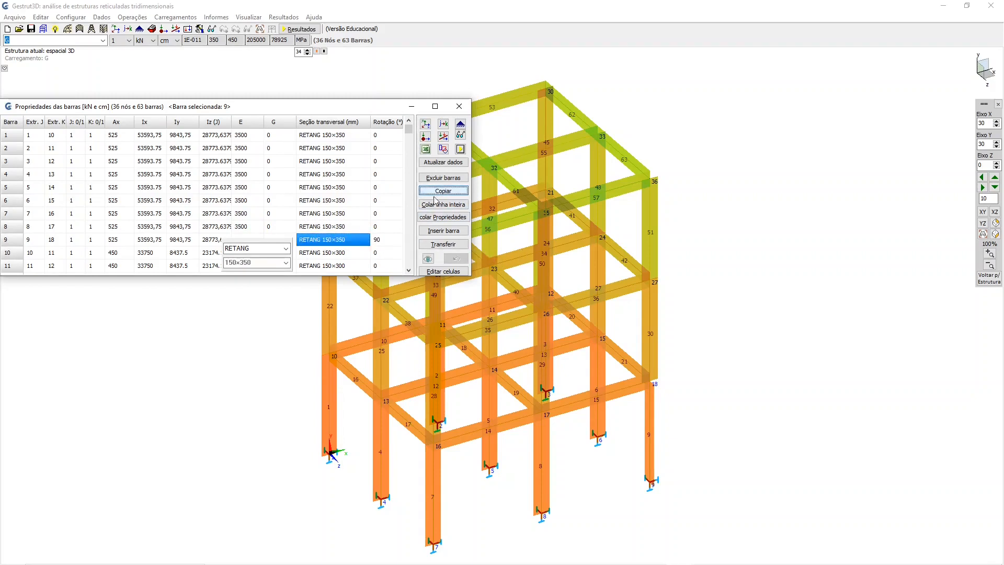
- Transfer only the alpha angle of bar 9 to bars 30, 51, 1, 22 and 43, and close the bar properties table
left_click(432, 244)
left_click_drag(527, 217, 270, 261)
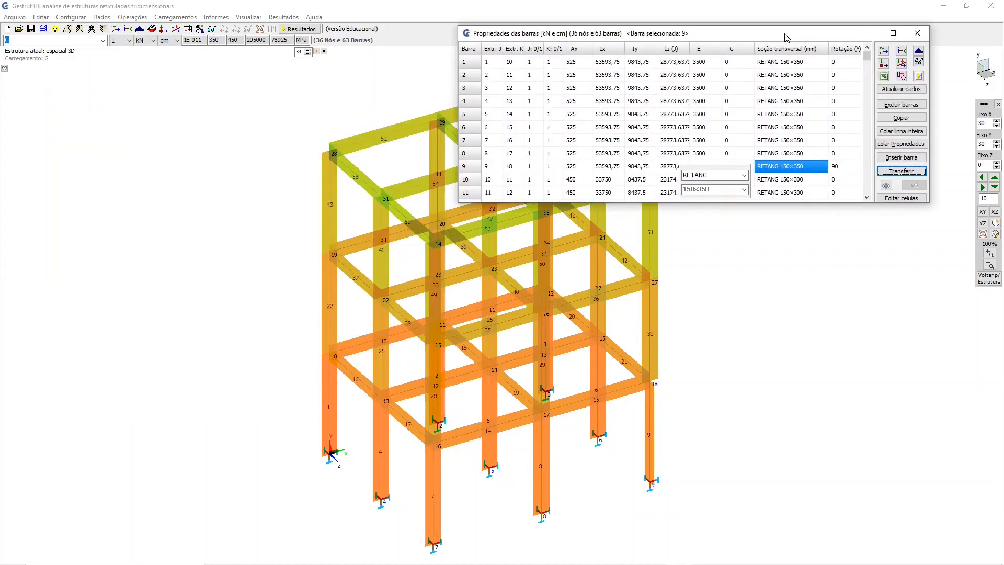
left_click(901, 171)
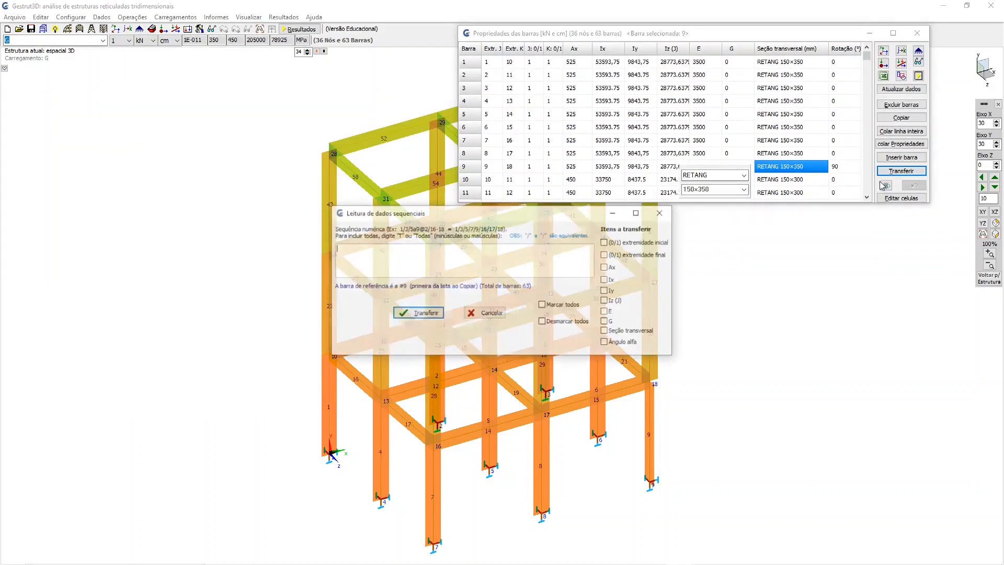
left_click(605, 342)
left_click_drag(439, 217, 787, 241)
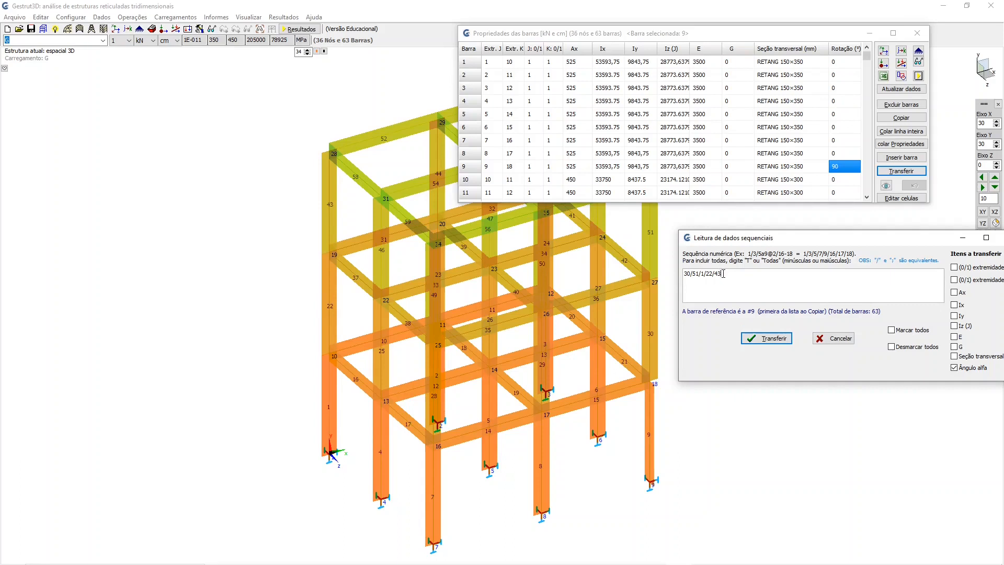
left_click_drag(723, 274, 714, 280)
key("BackSpace")
key("BackSpace")
type("a")
left_click(778, 337)
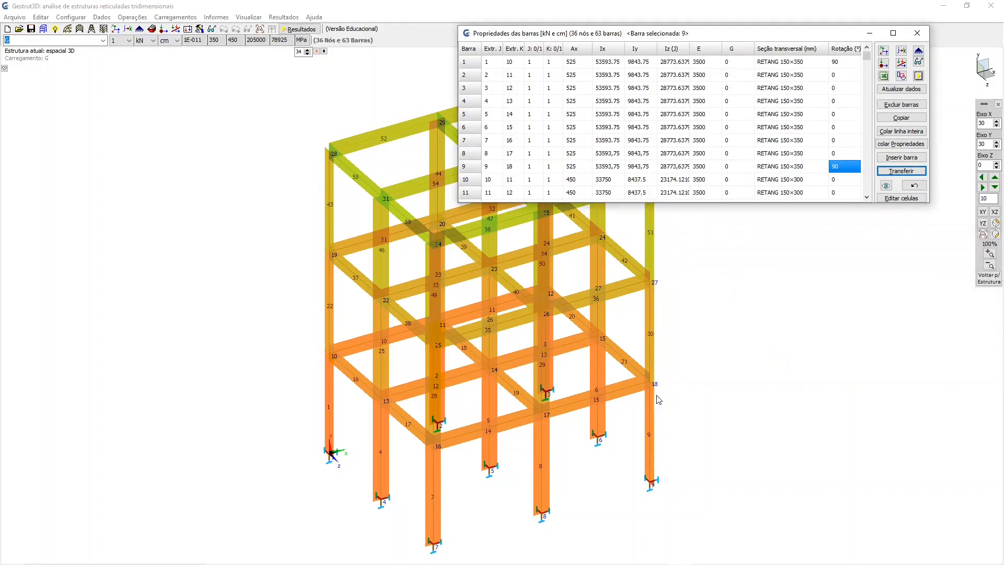
left_click_drag(806, 35, 155, 151)
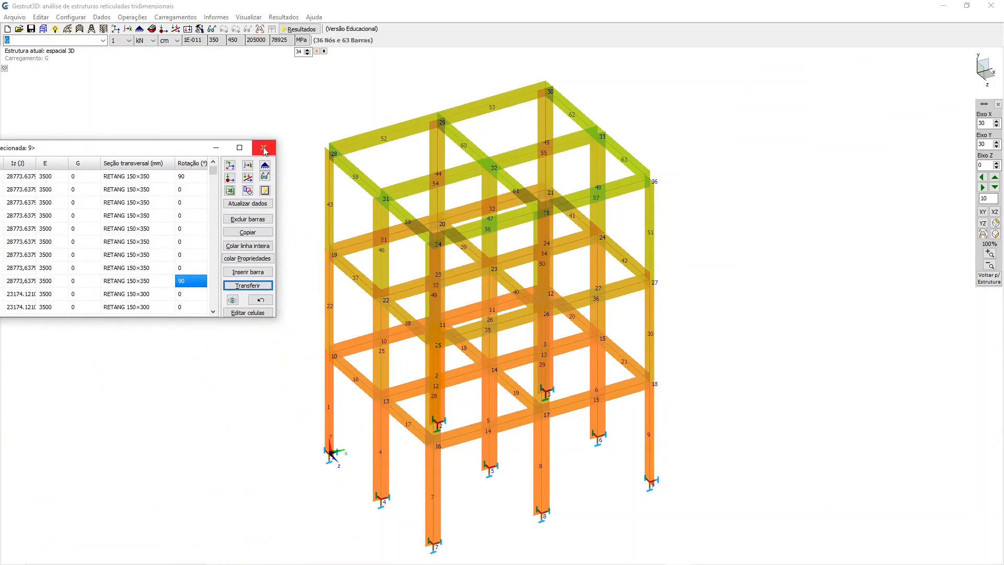
left_click_drag(146, 150, 670, 275)
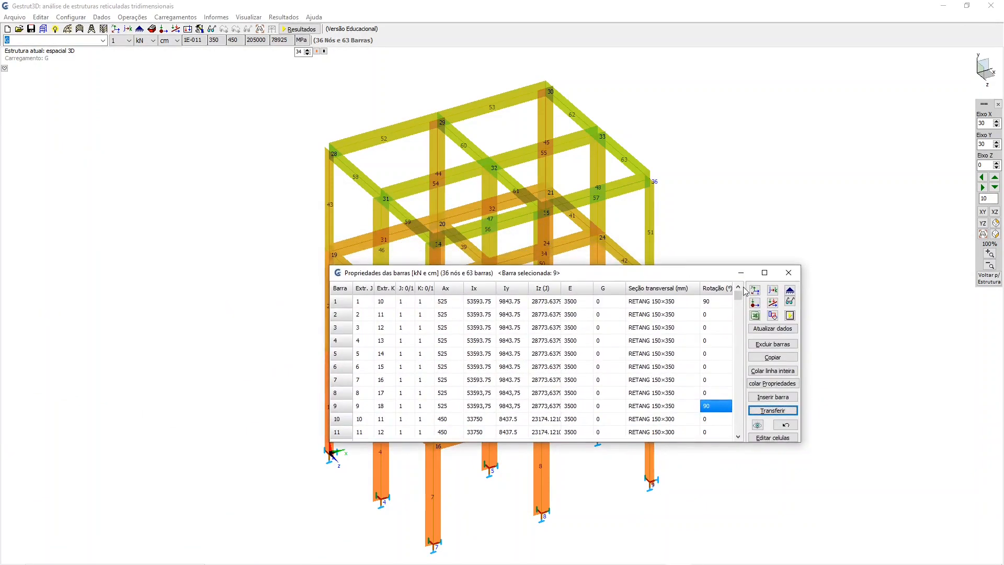
left_click(789, 272)
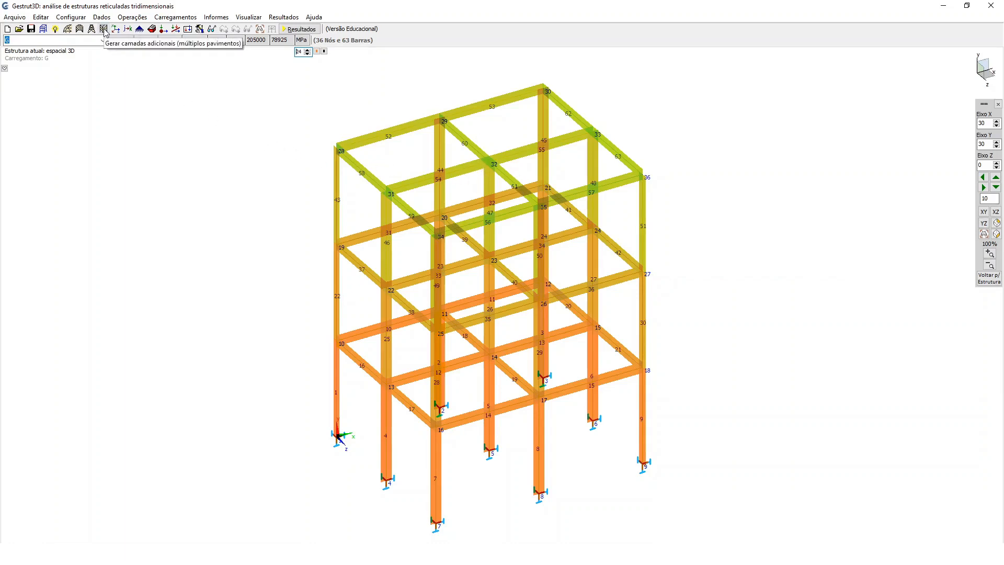
- Set up the layer generator by level, with reference node Y coordinate 840 cm and layer distances 2×300 cm
left_click(104, 29)
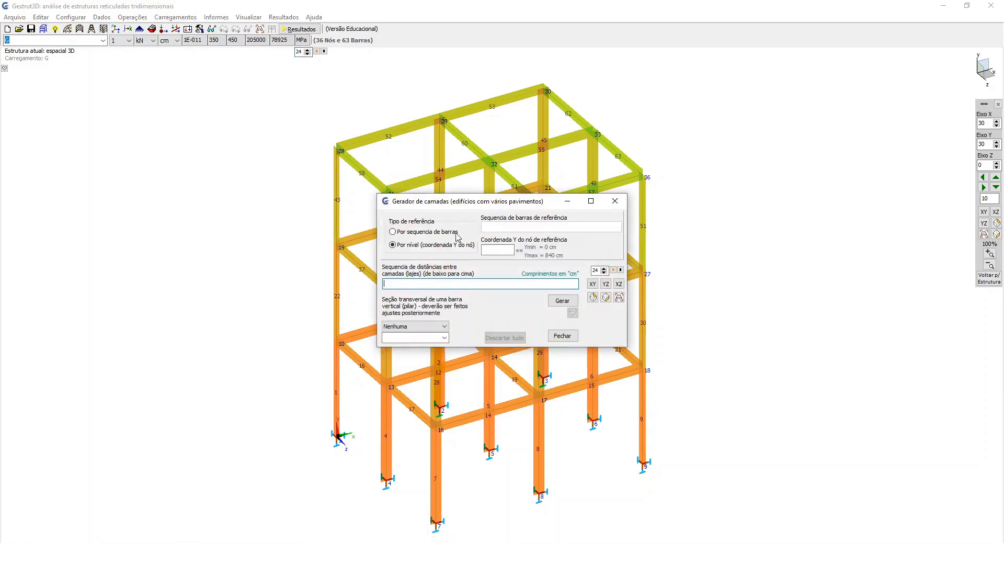
left_click_drag(491, 205, 815, 160)
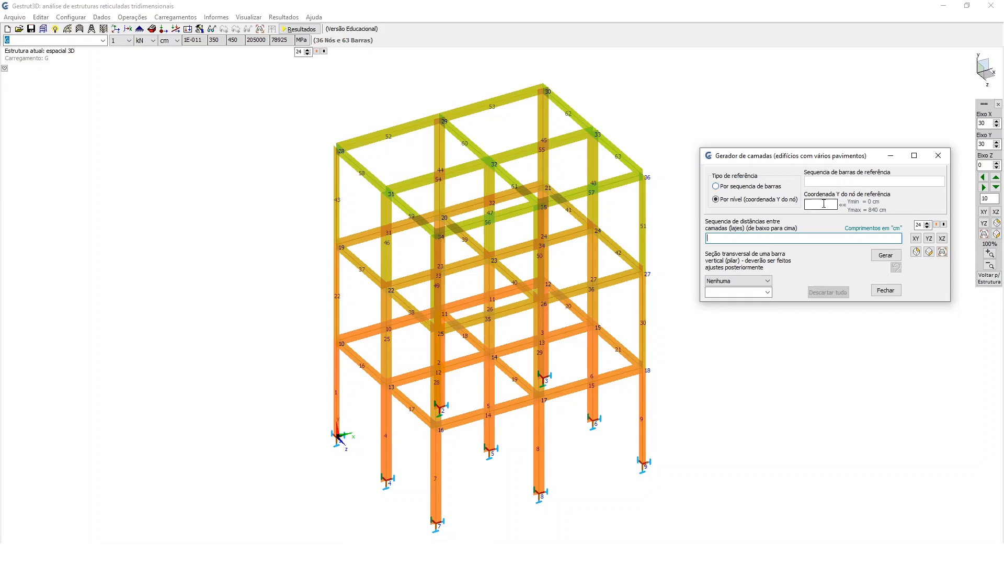
left_click(824, 204)
type("840")
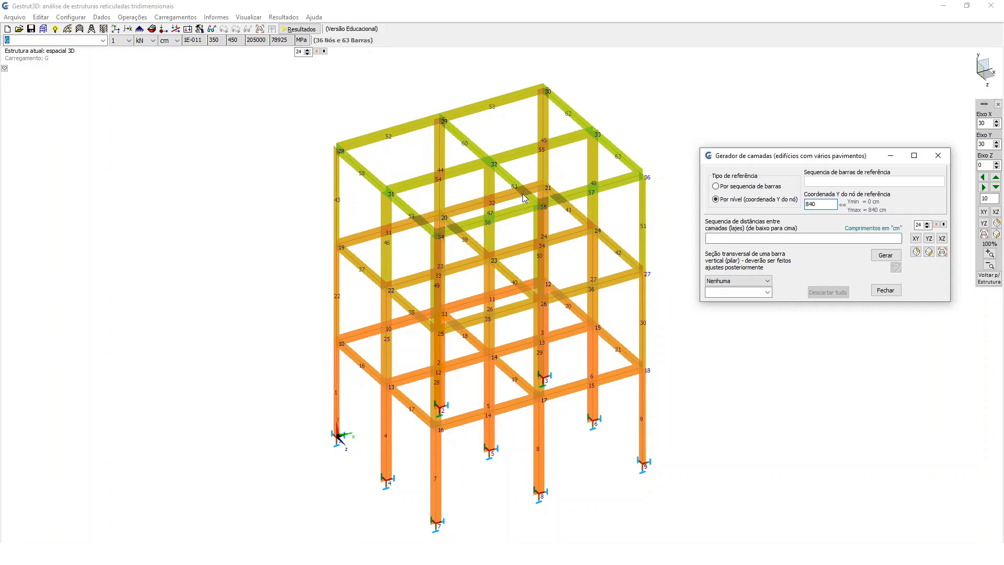
left_click(758, 239)
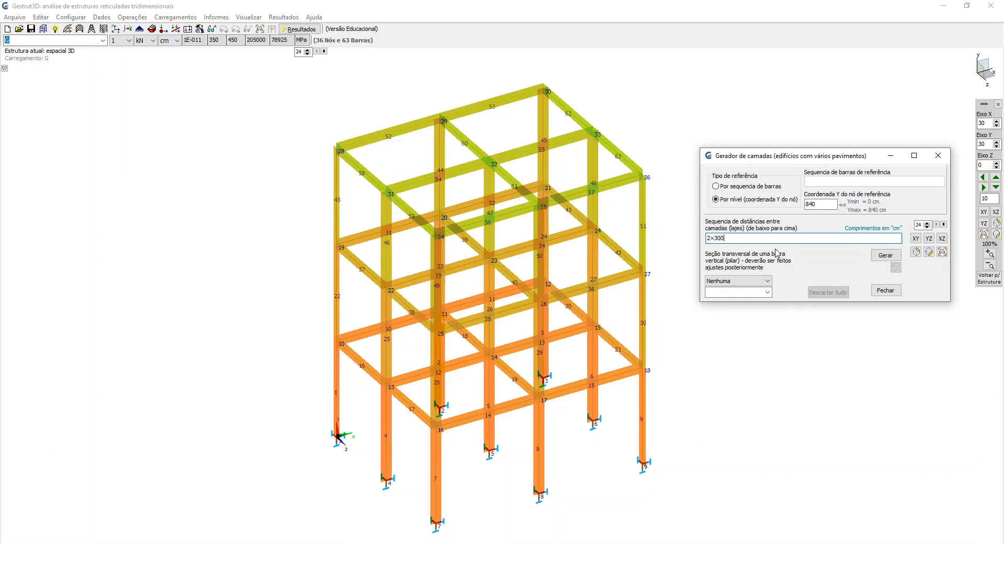
- Assign the RETANG 150×300 section to the new pillars, generate the additional storeys and close the layer generator
left_click(767, 281)
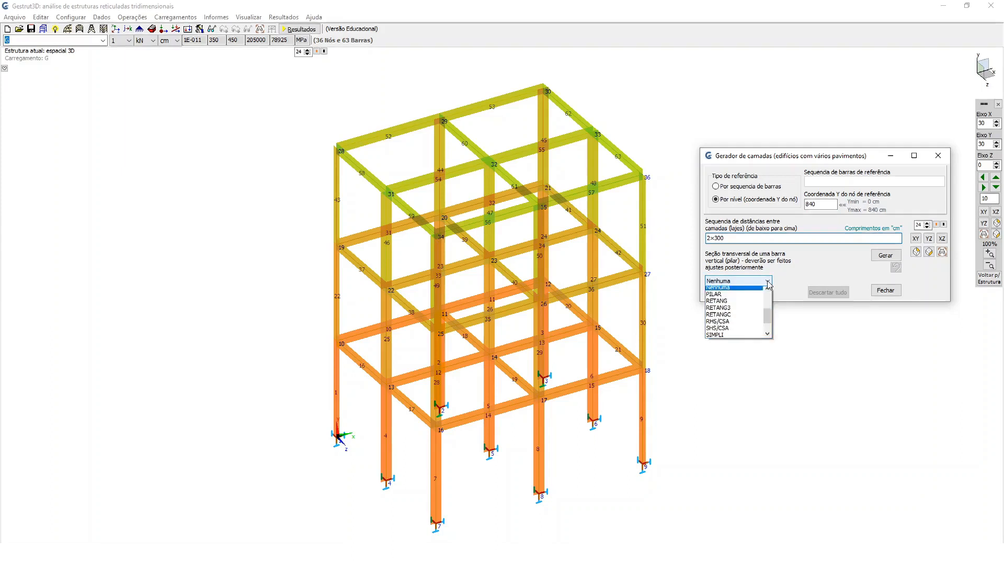
left_click(731, 304)
left_click(767, 292)
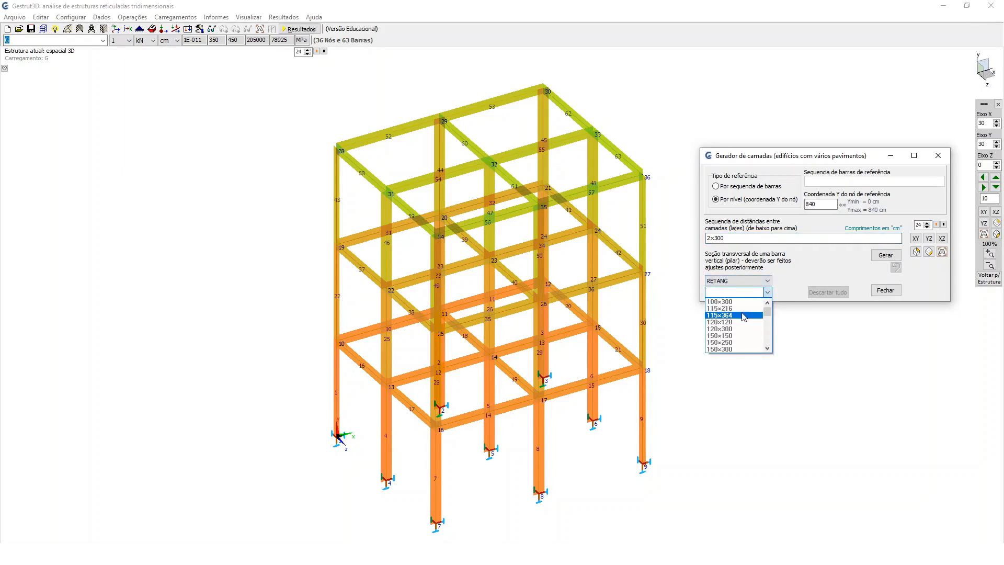
left_click(741, 348)
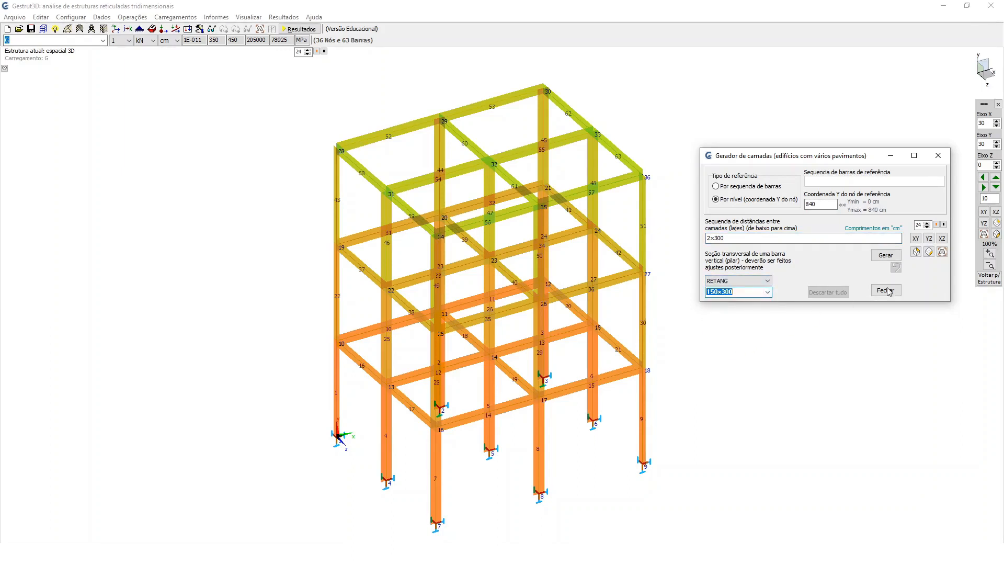
left_click(895, 256)
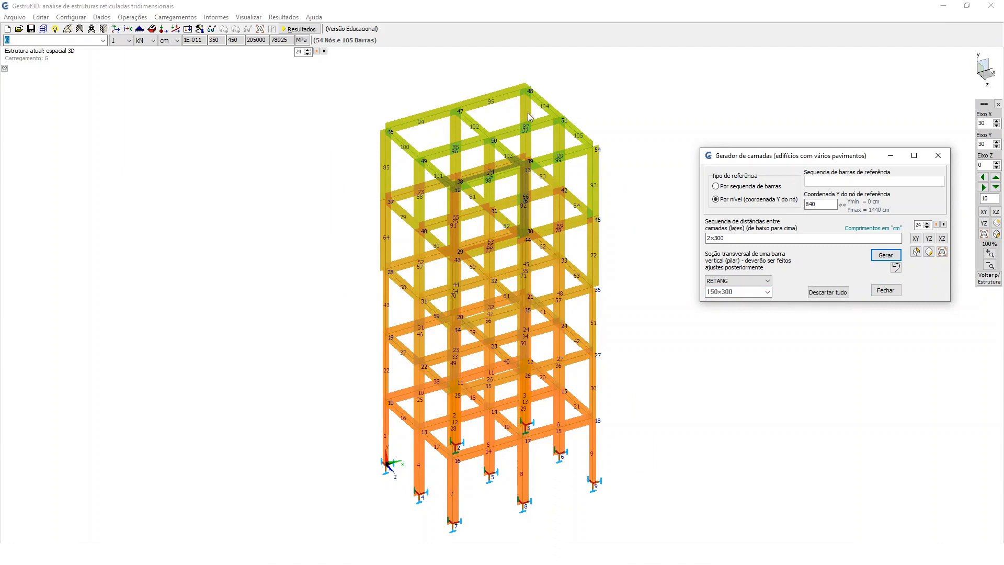
left_click(938, 156)
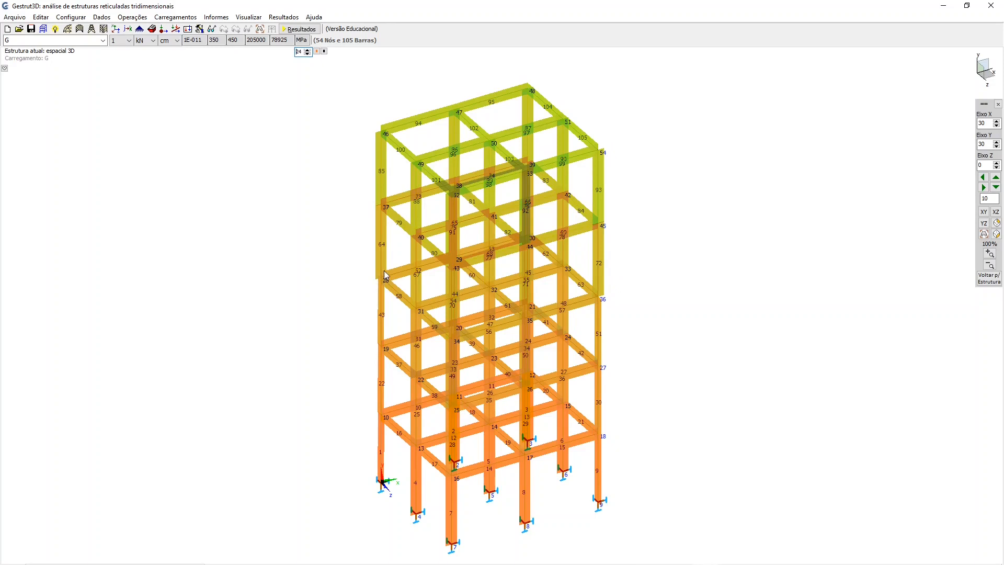
- Check the bar properties table of the extended frame and close it
left_click(152, 30)
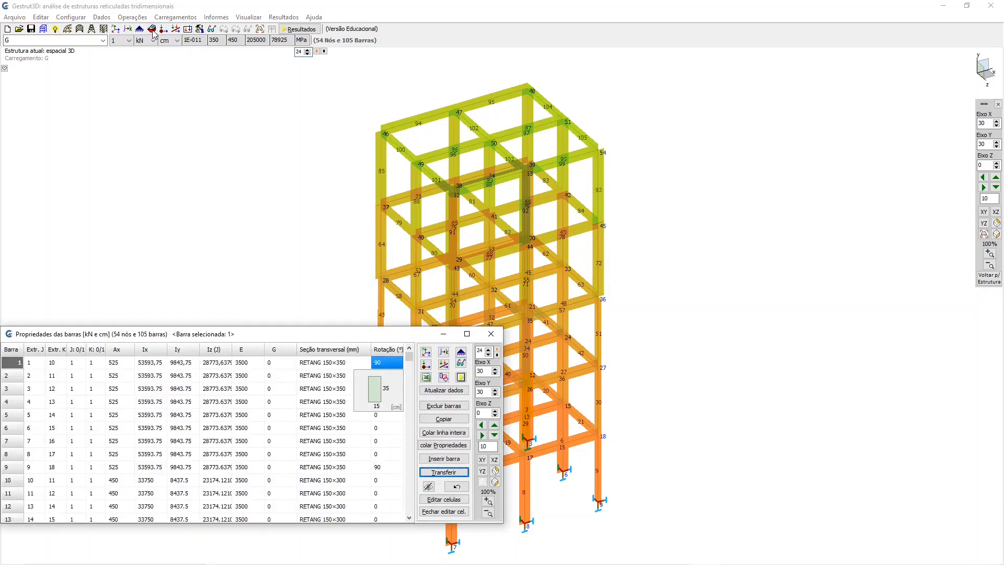
left_click(492, 335)
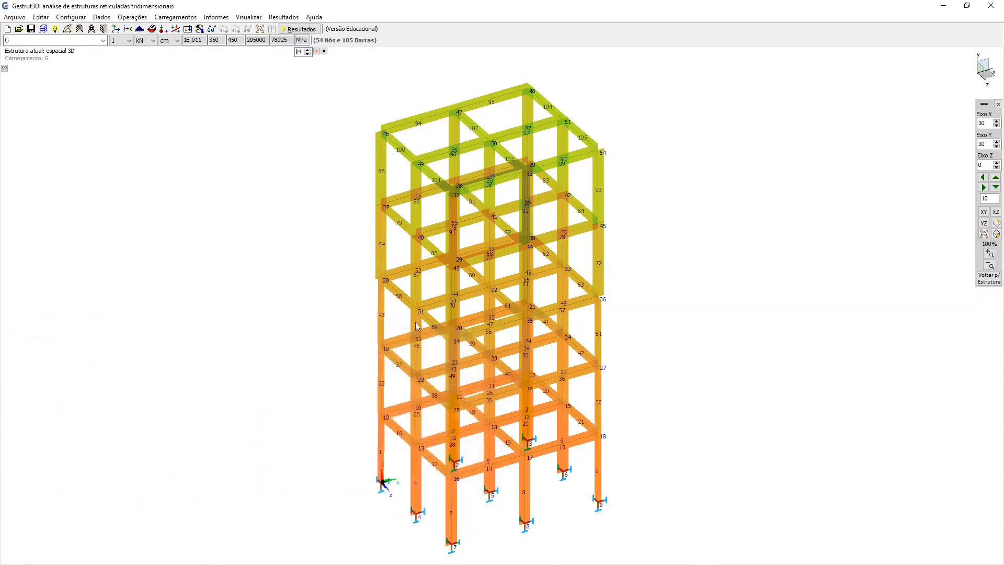